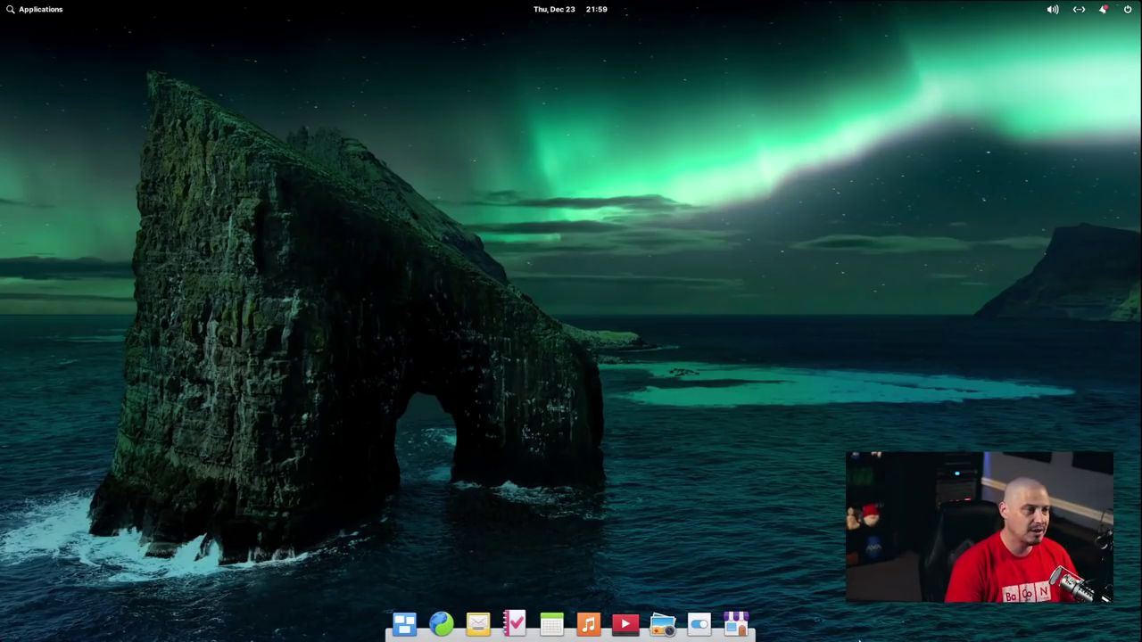
# - Open AppCenter on its Home page, glance over the banners, and close the store
pyautogui.click(736, 622)
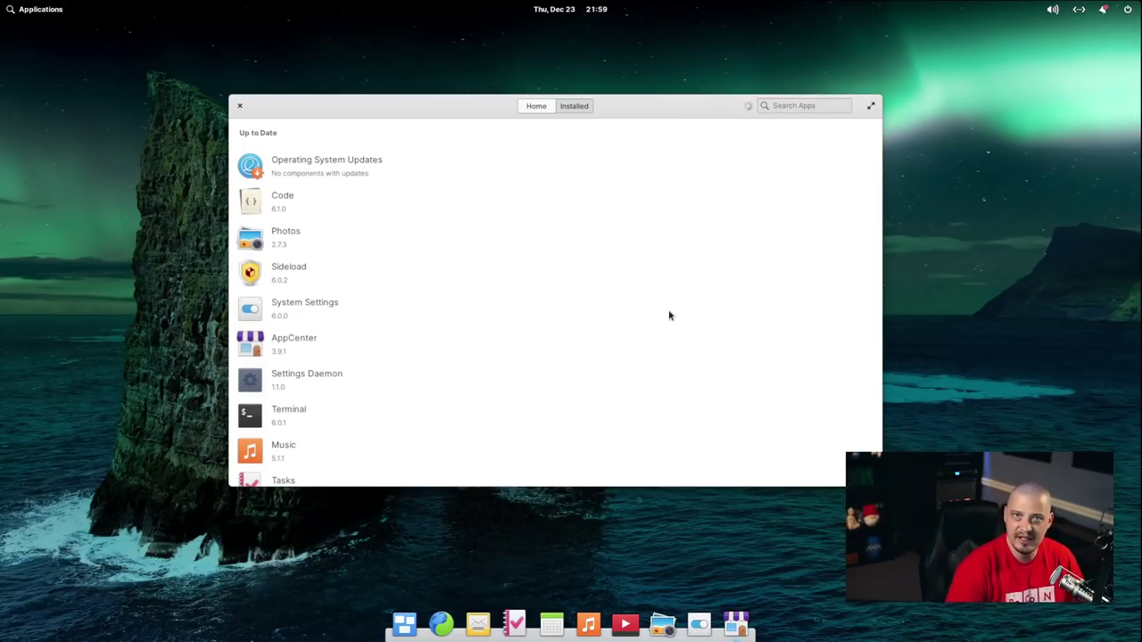
pyautogui.click(549, 107)
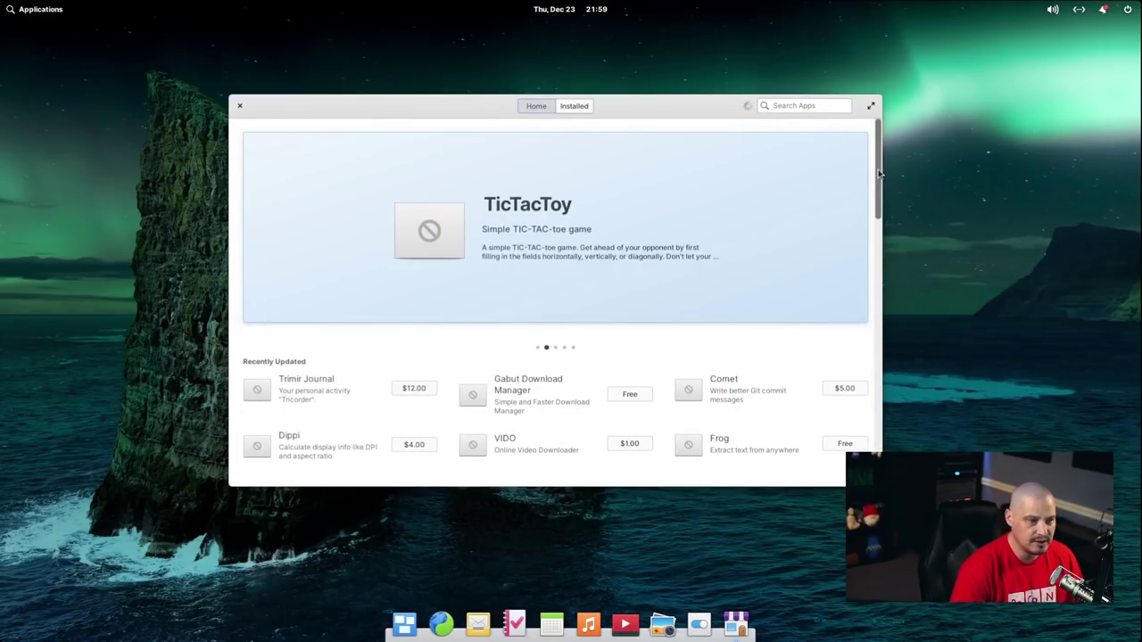
pyautogui.moveTo(878, 174)
pyautogui.mouseDown()
pyautogui.moveTo(883, 205)
pyautogui.moveTo(878, 169)
pyautogui.moveTo(880, 192)
pyautogui.mouseUp()
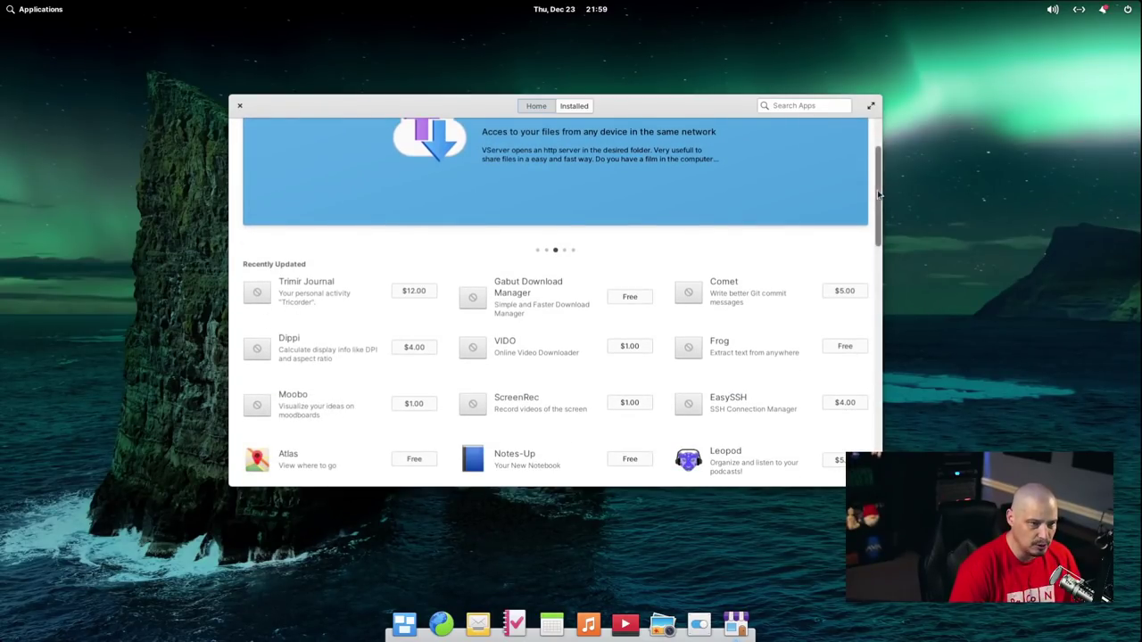
pyautogui.moveTo(880, 192)
pyautogui.mouseDown()
pyautogui.moveTo(879, 406)
pyautogui.moveTo(884, 173)
pyautogui.mouseUp()
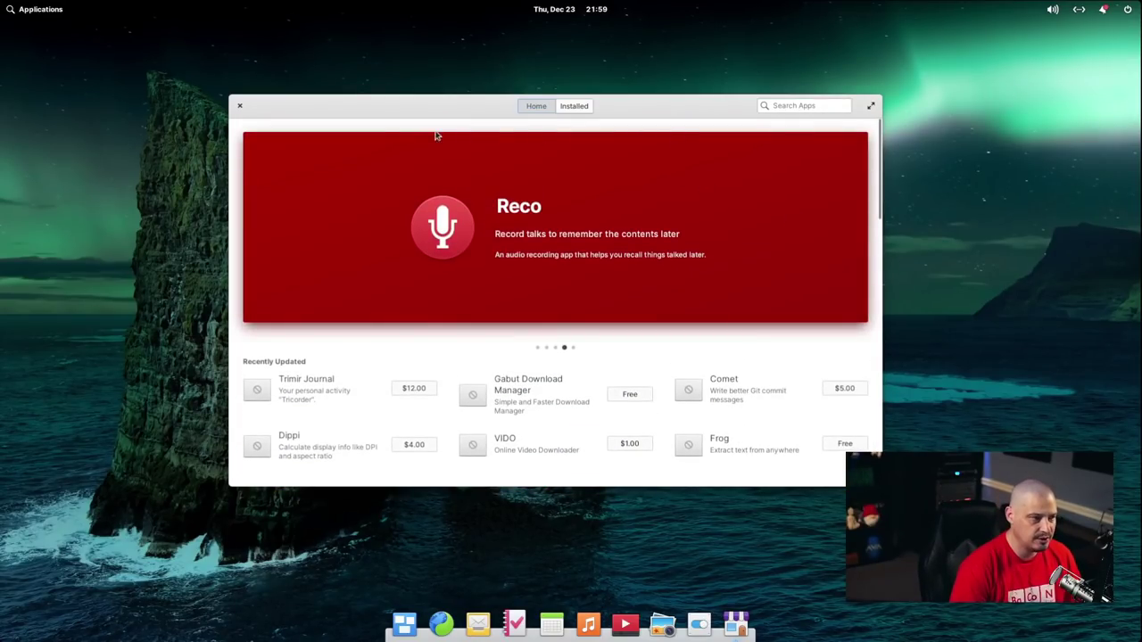
pyautogui.click(241, 105)
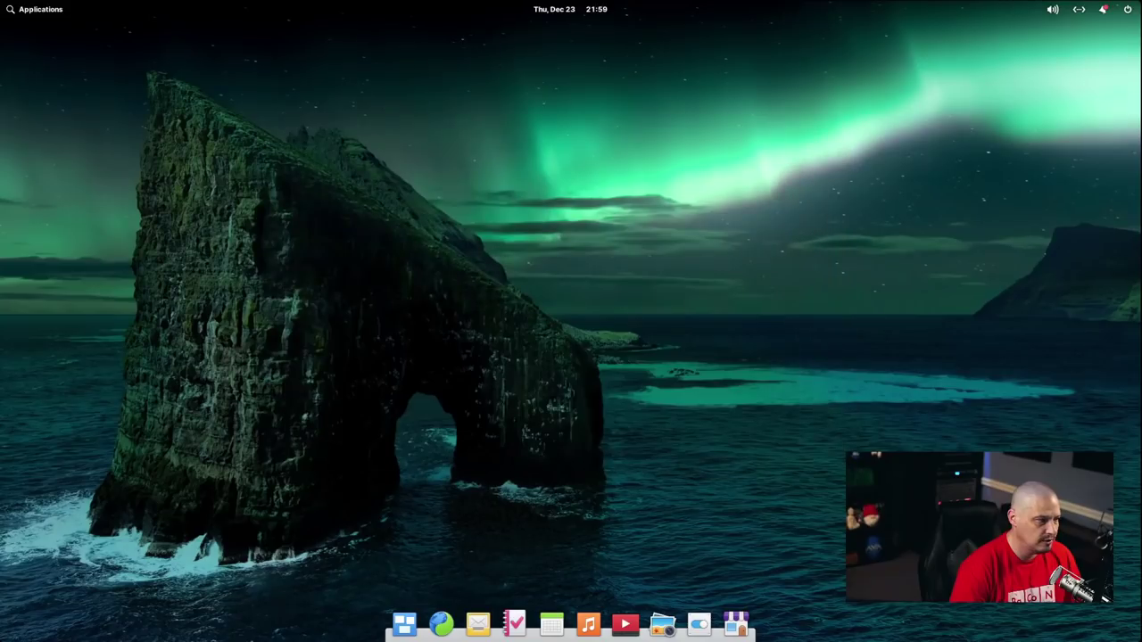
# - Reopen AppCenter's Home page and scroll past the VServer and Reco banners to Recently Updated
pyautogui.click(735, 610)
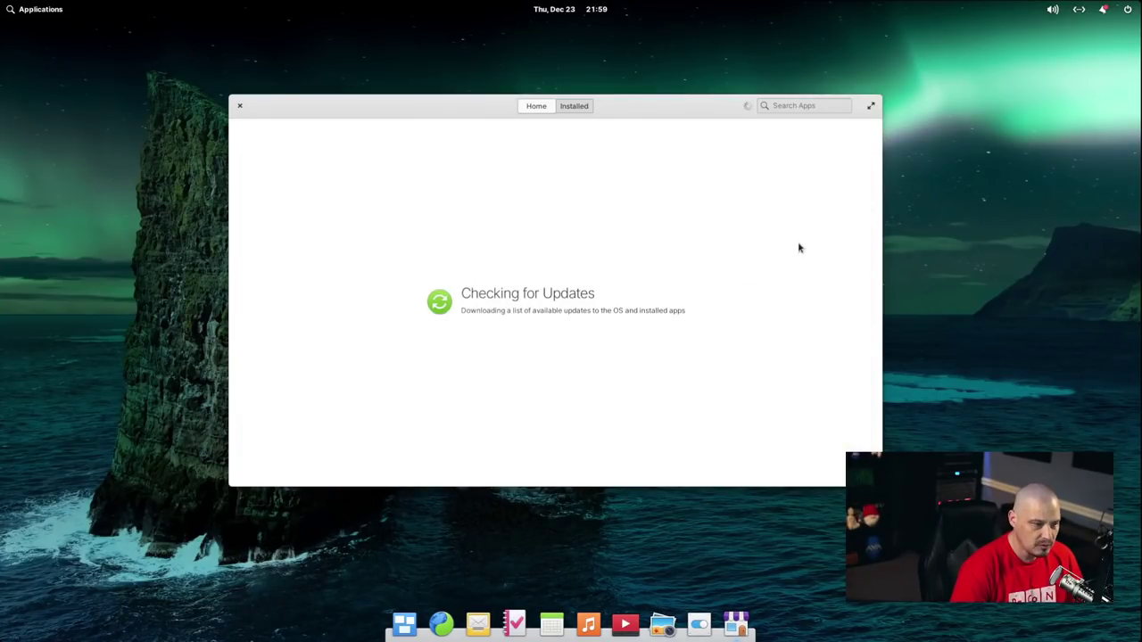
pyautogui.click(536, 106)
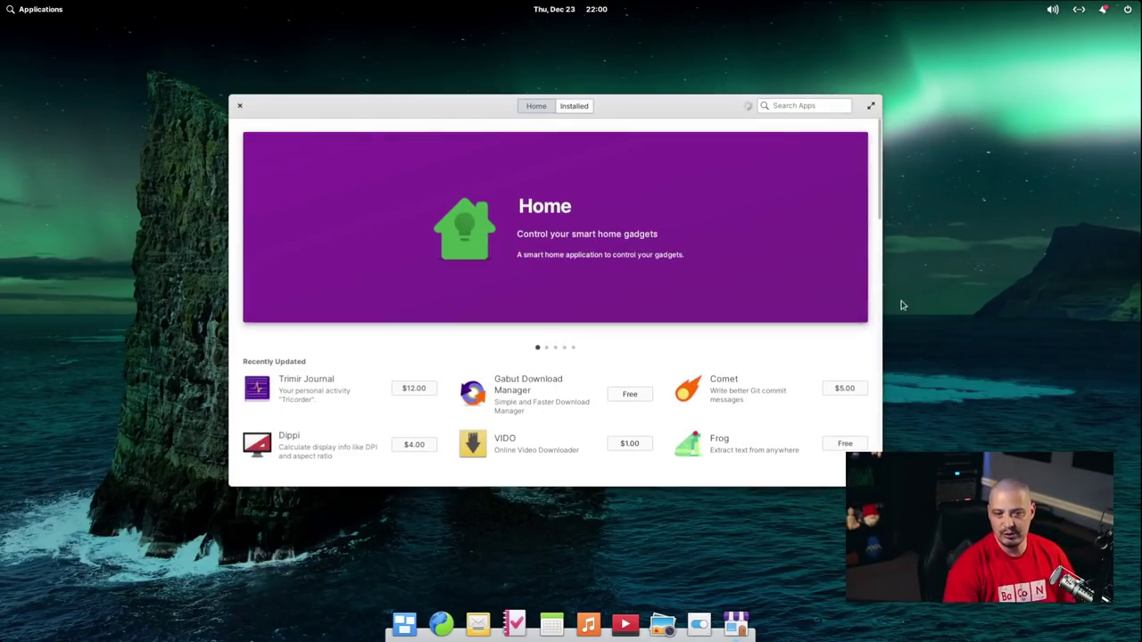
pyautogui.moveTo(881, 193); pyautogui.dragTo(878, 123)
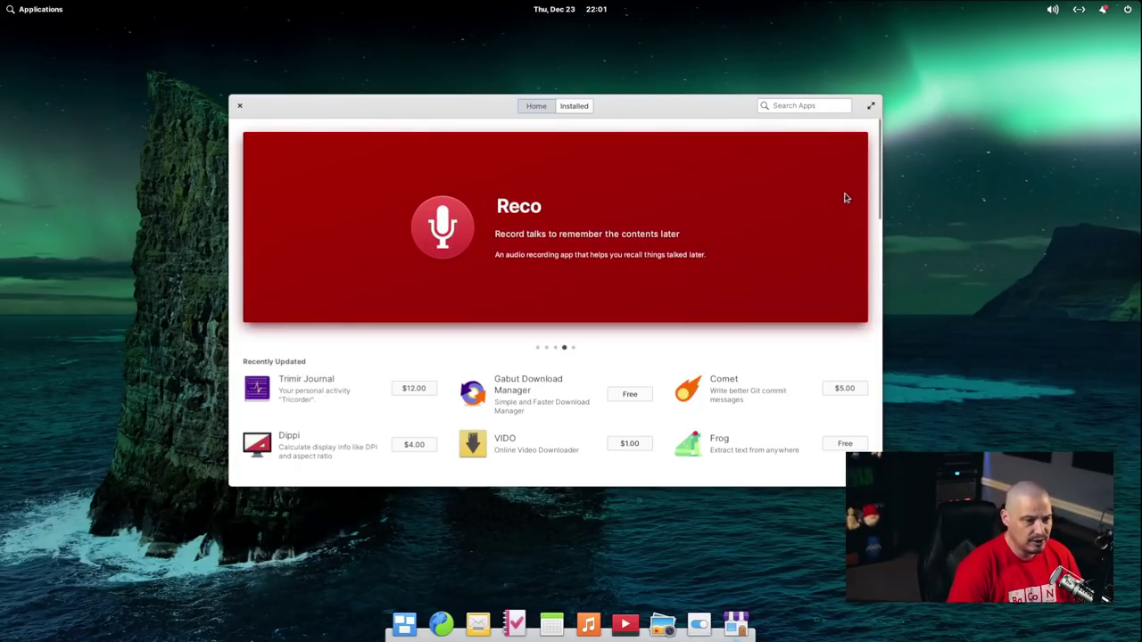
pyautogui.scroll(-3, 846, 198)
pyautogui.scroll(-4, 848, 200)
pyautogui.scroll(7, 848, 199)
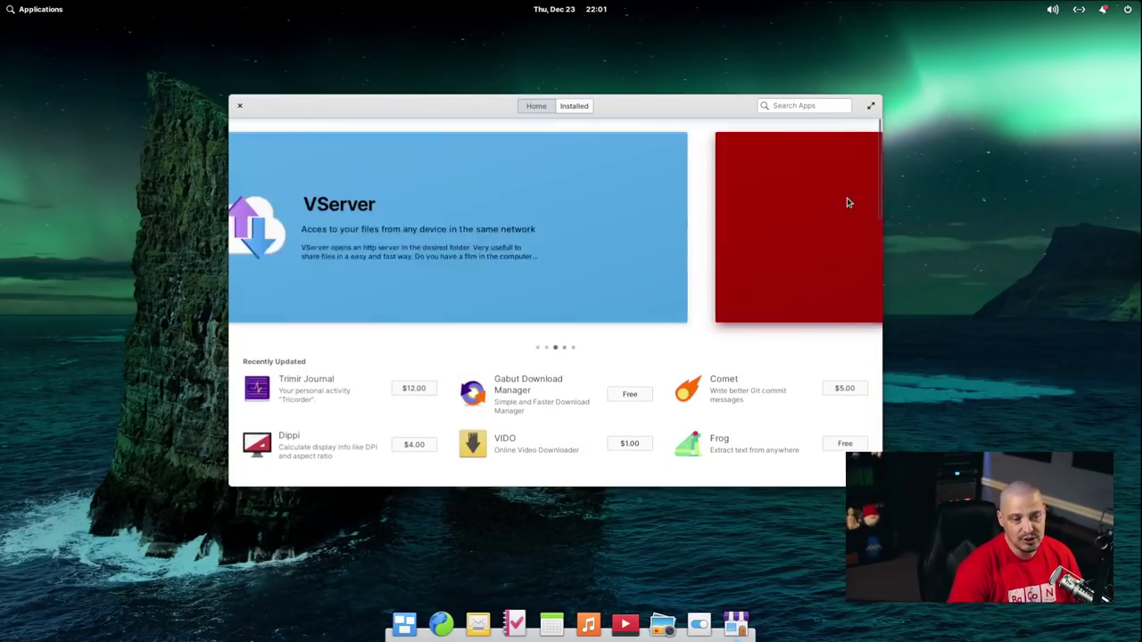
# - Search AppCenter for 'gimp' and, with no apps found, follow the link to search Flathub
pyautogui.click(802, 105)
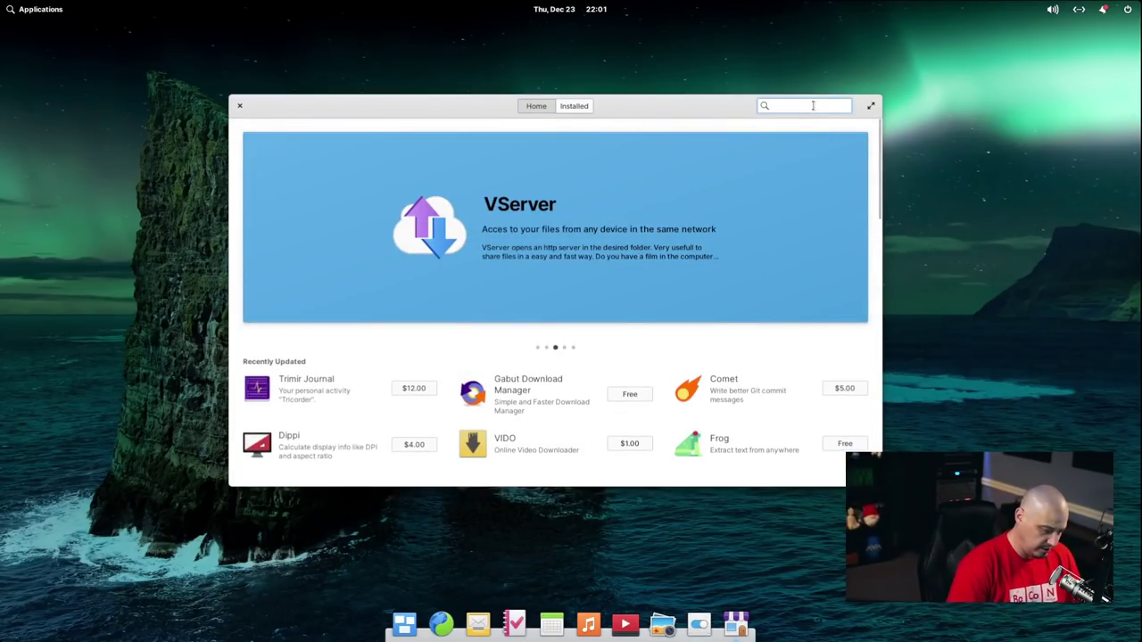
pyautogui.write('gimp')
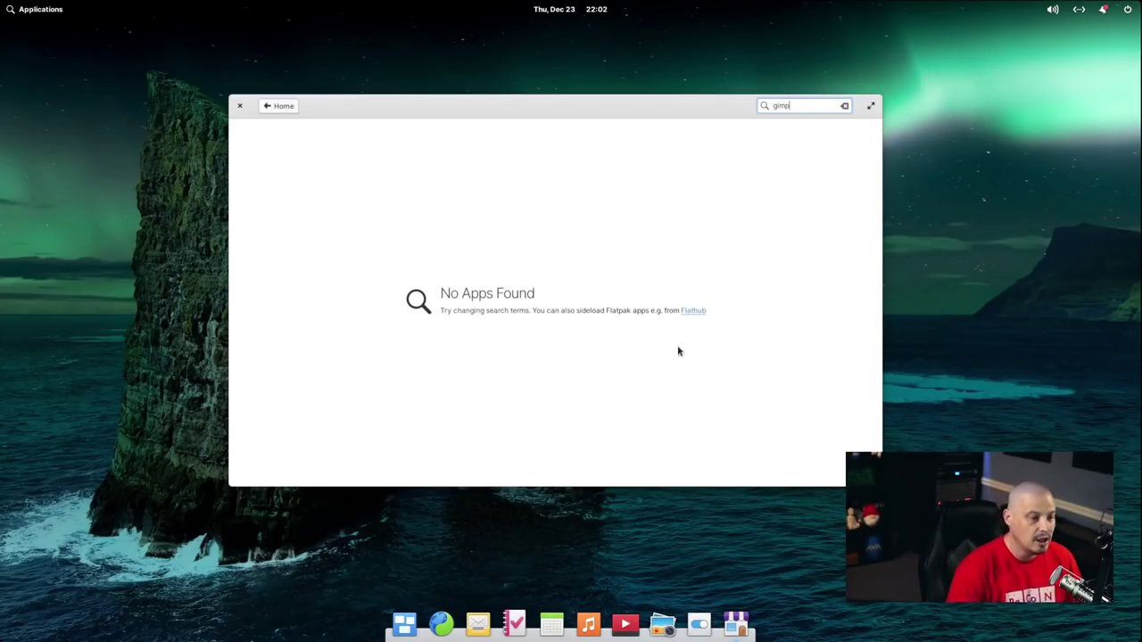
pyautogui.click(696, 311)
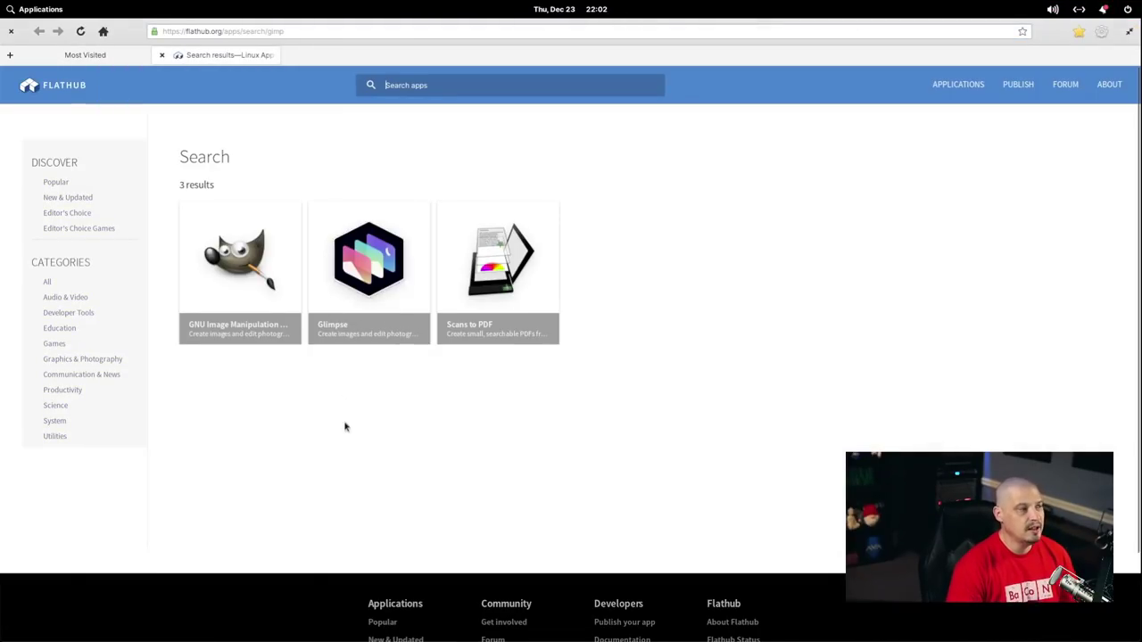
# - Download the org.gimp.GIMP flatpakref from GIMP's Flathub page and open it from downloads
pyautogui.click(242, 291)
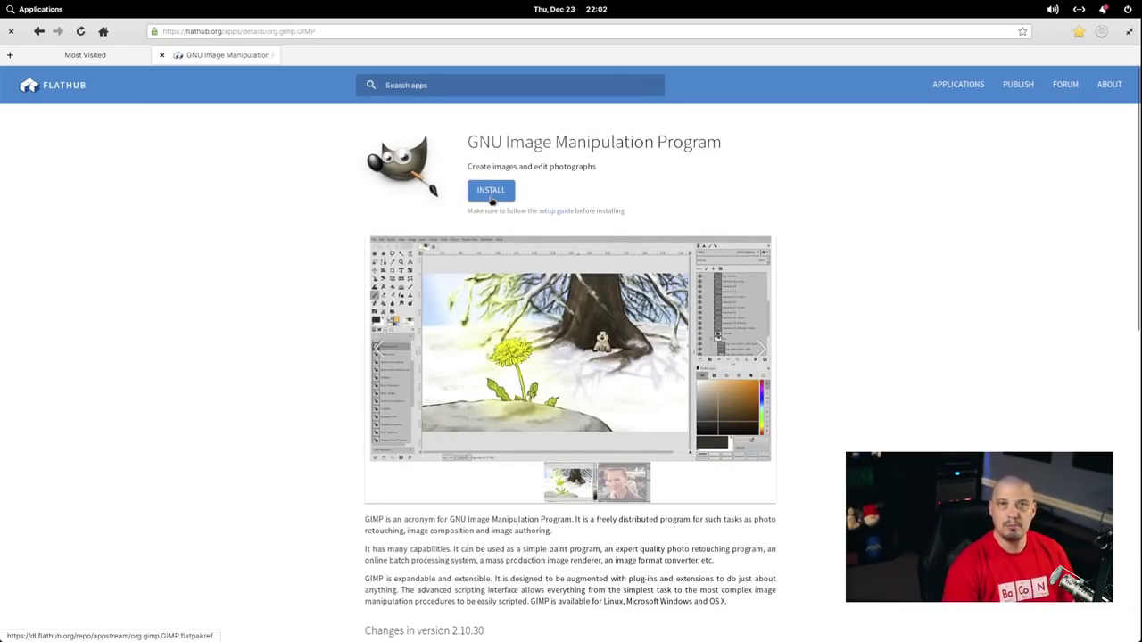
pyautogui.click(491, 199)
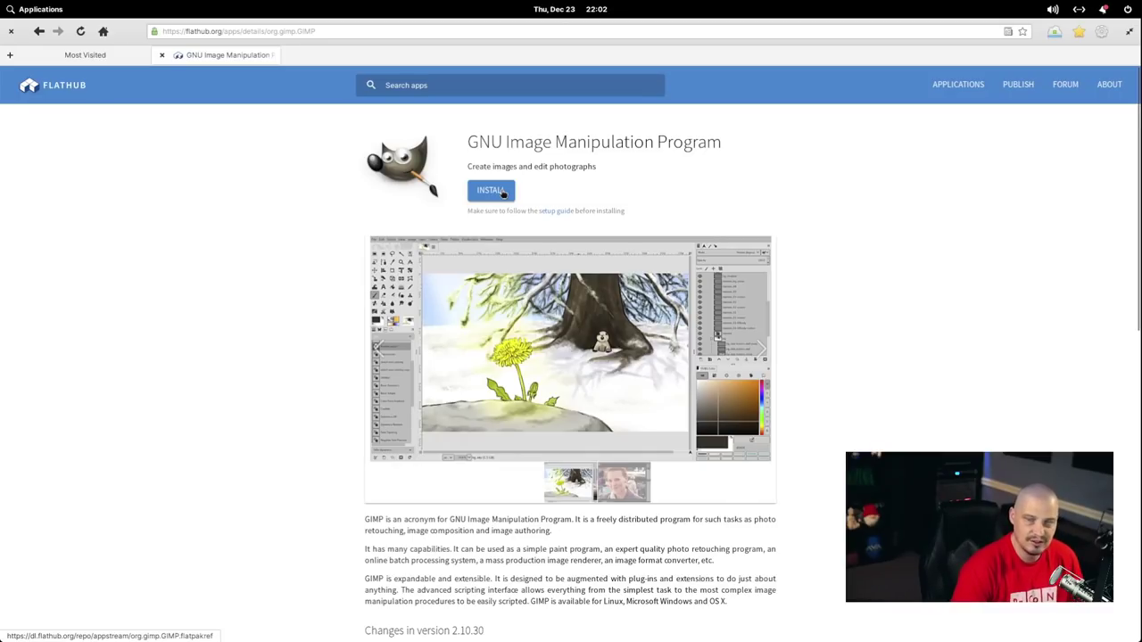
pyautogui.click(1053, 35)
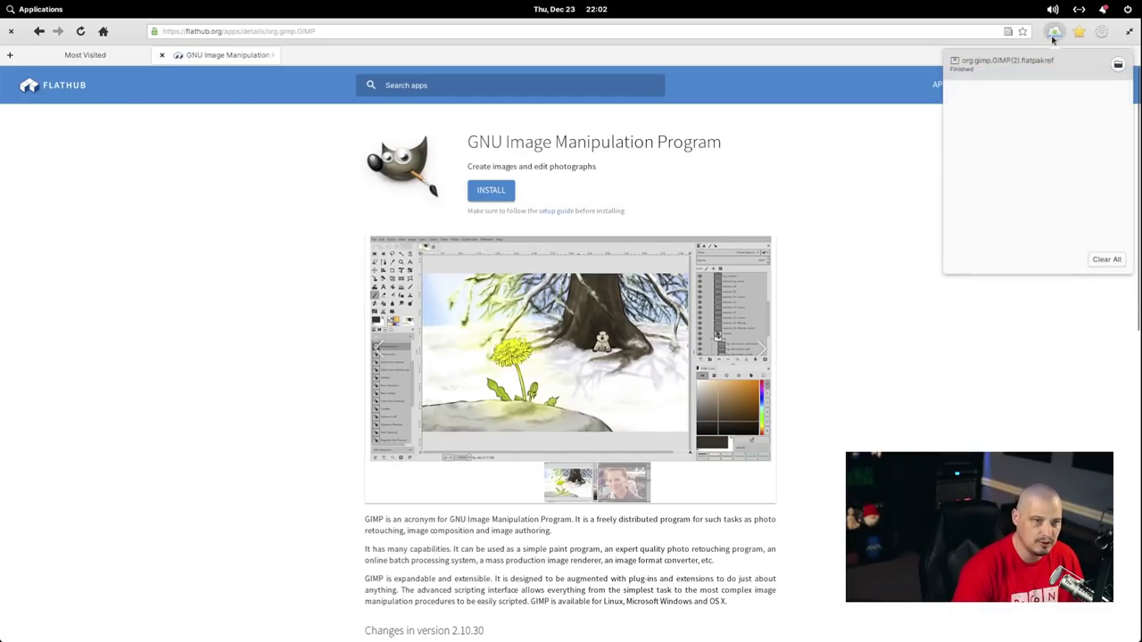
pyautogui.click(1017, 66)
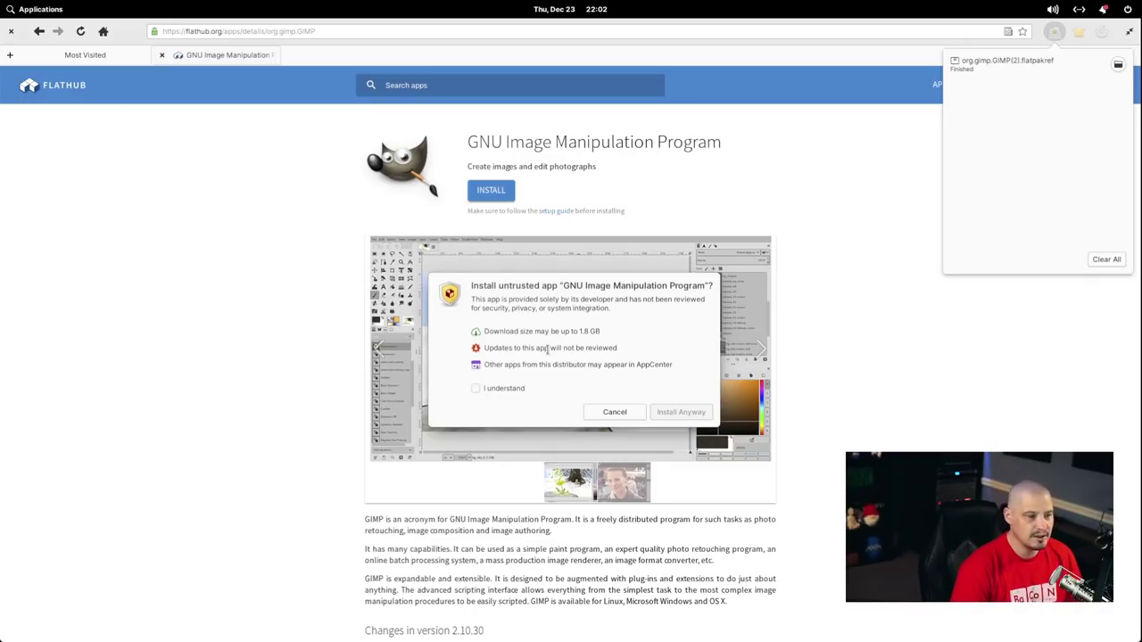
# - Accept the untrusted-app warning, install GIMP via Sideload, then close the downloads panel and browser
pyautogui.click(476, 389)
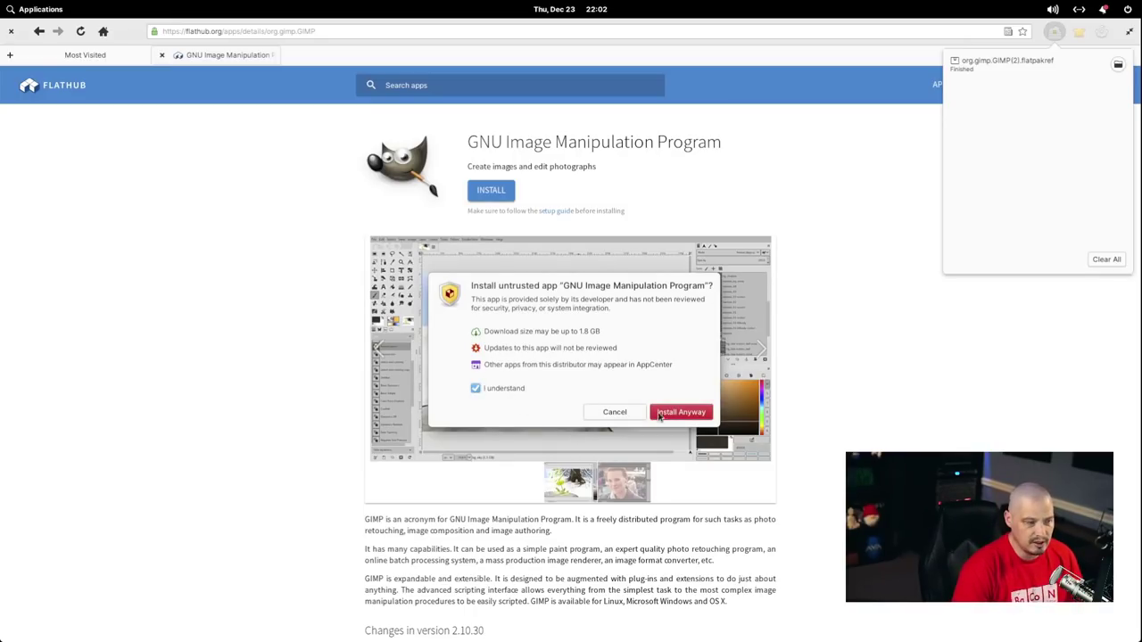
pyautogui.click(661, 417)
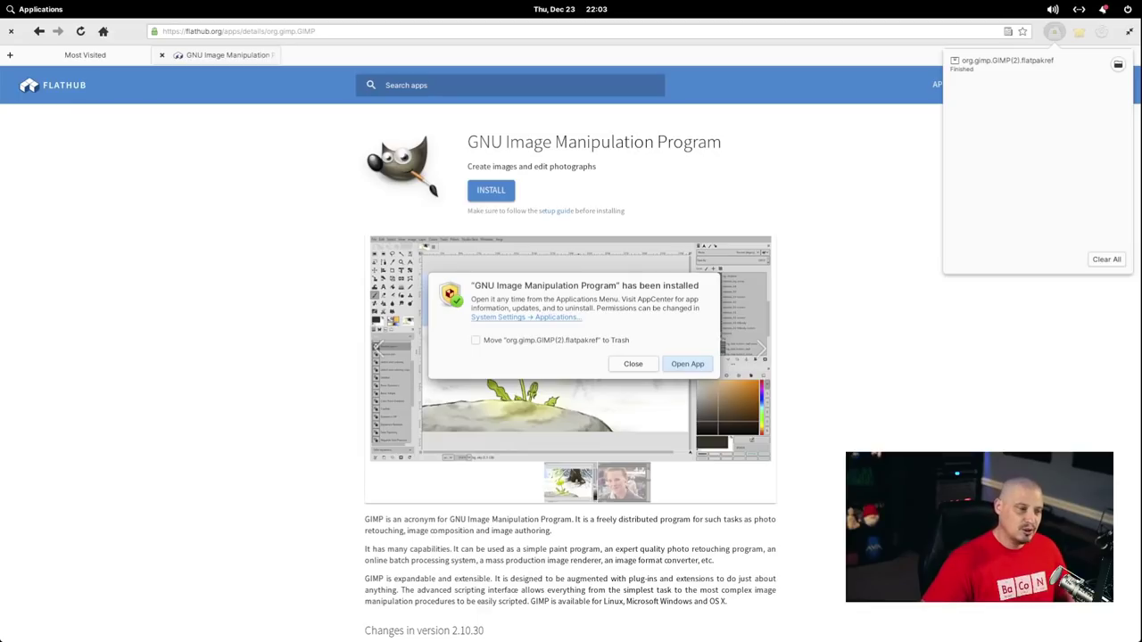
pyautogui.click(642, 363)
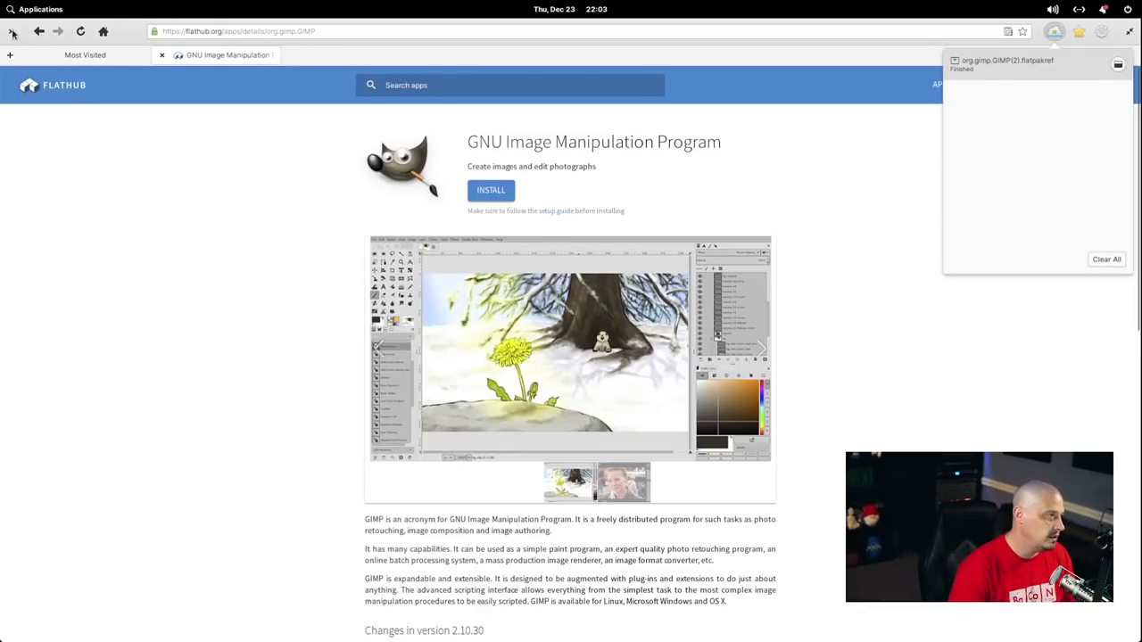
pyautogui.click(94, 72)
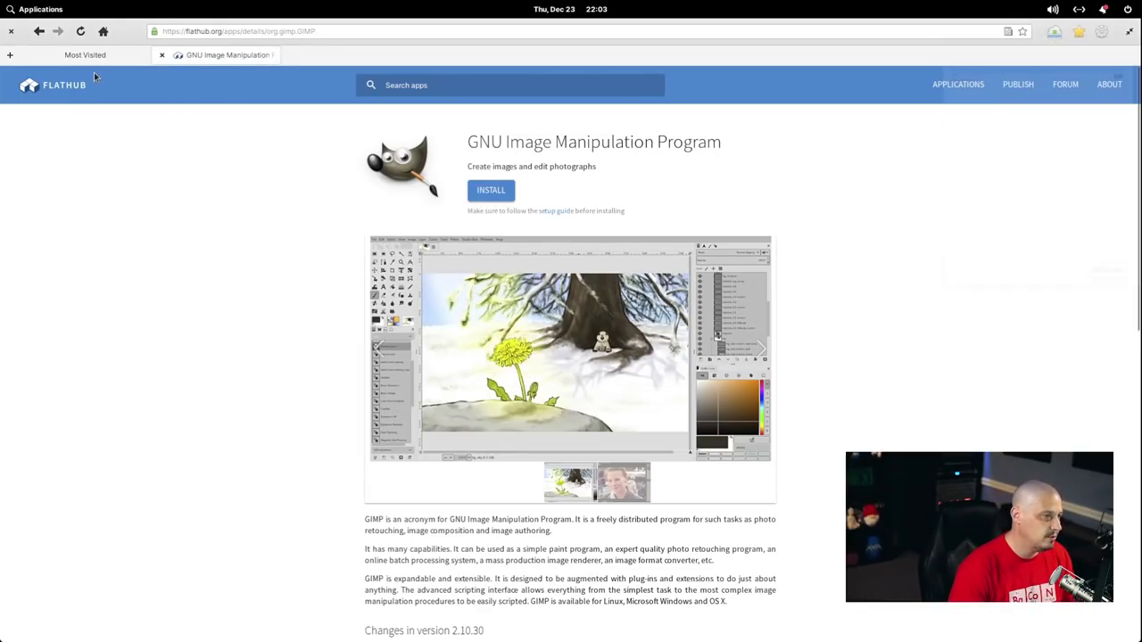
pyautogui.click(10, 30)
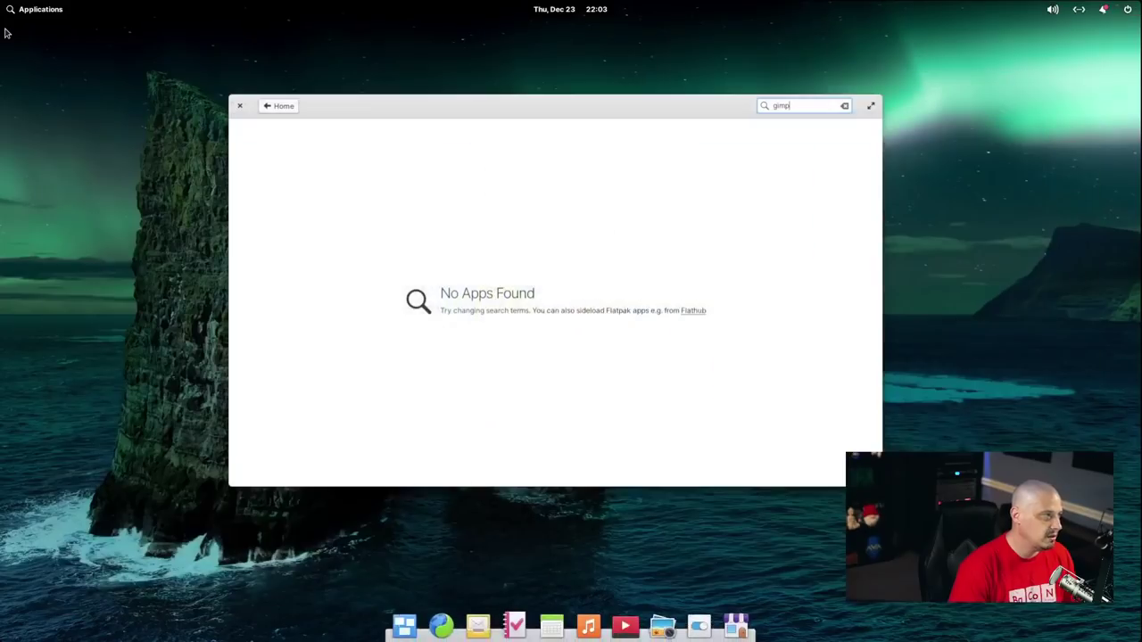
# - Browse the Installed tab, view Calculator, confirm GIMP 2.10.30 is listed as Non-Curated, and close AppCenter
pyautogui.click(265, 111)
pyautogui.click(580, 107)
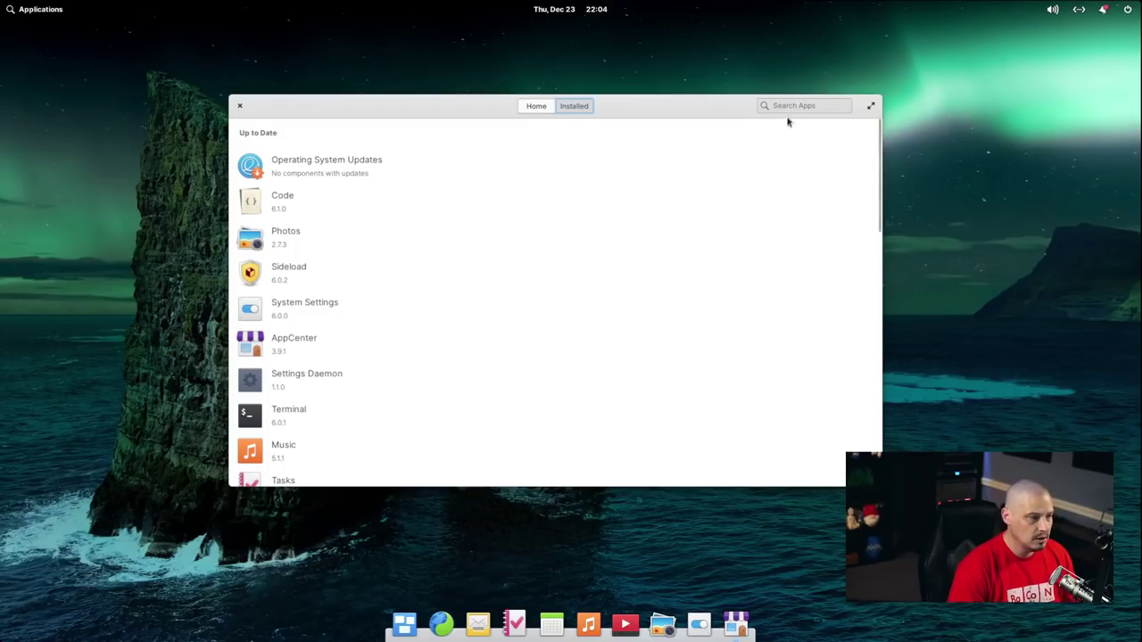
pyautogui.scroll(-3, 871, 215)
pyautogui.scroll(-12, 872, 214)
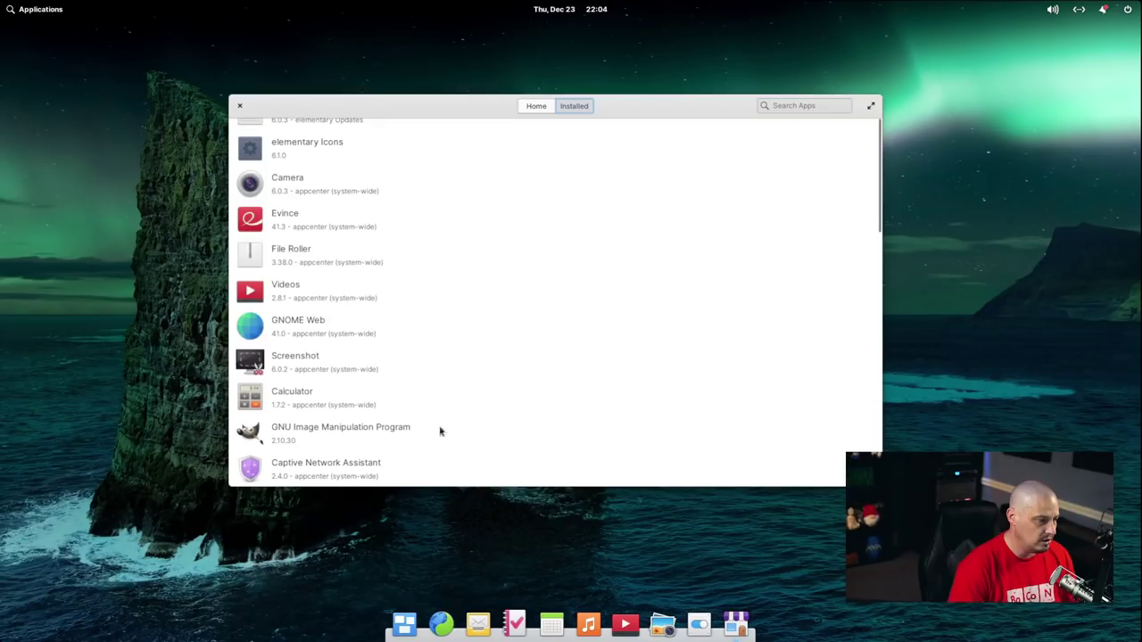
pyautogui.click(370, 411)
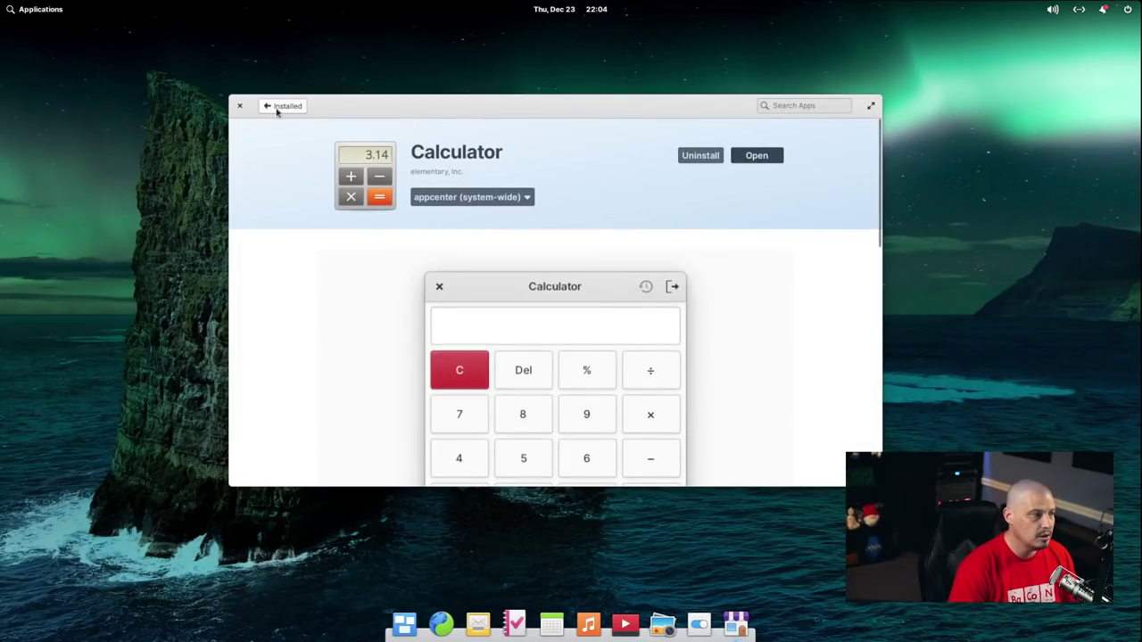
pyautogui.click(275, 107)
pyautogui.click(305, 438)
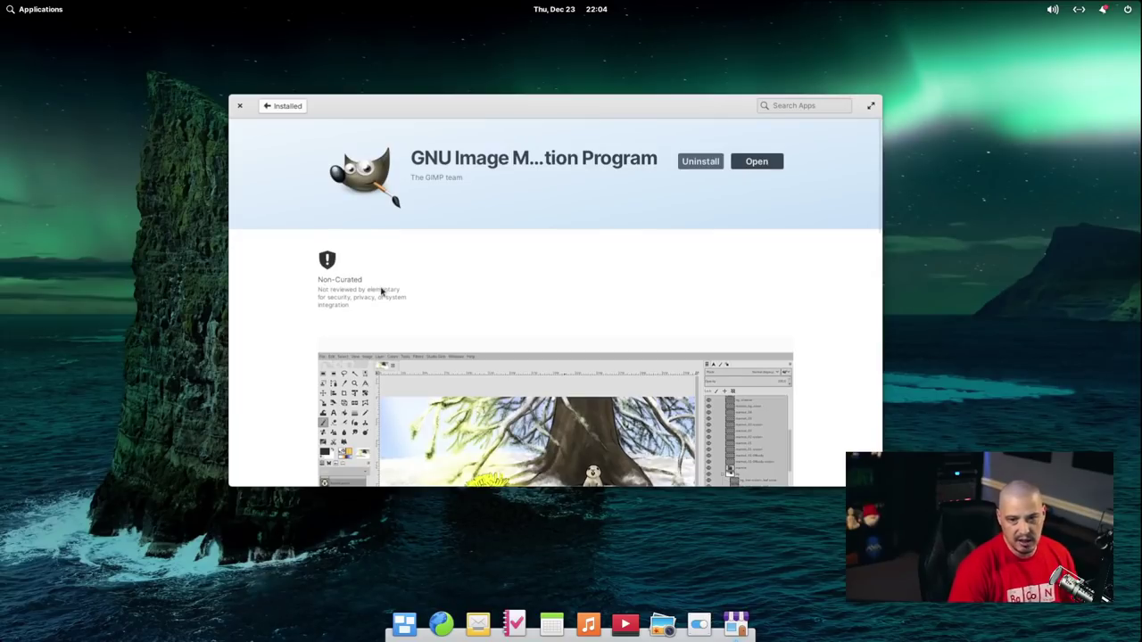
pyautogui.click(239, 106)
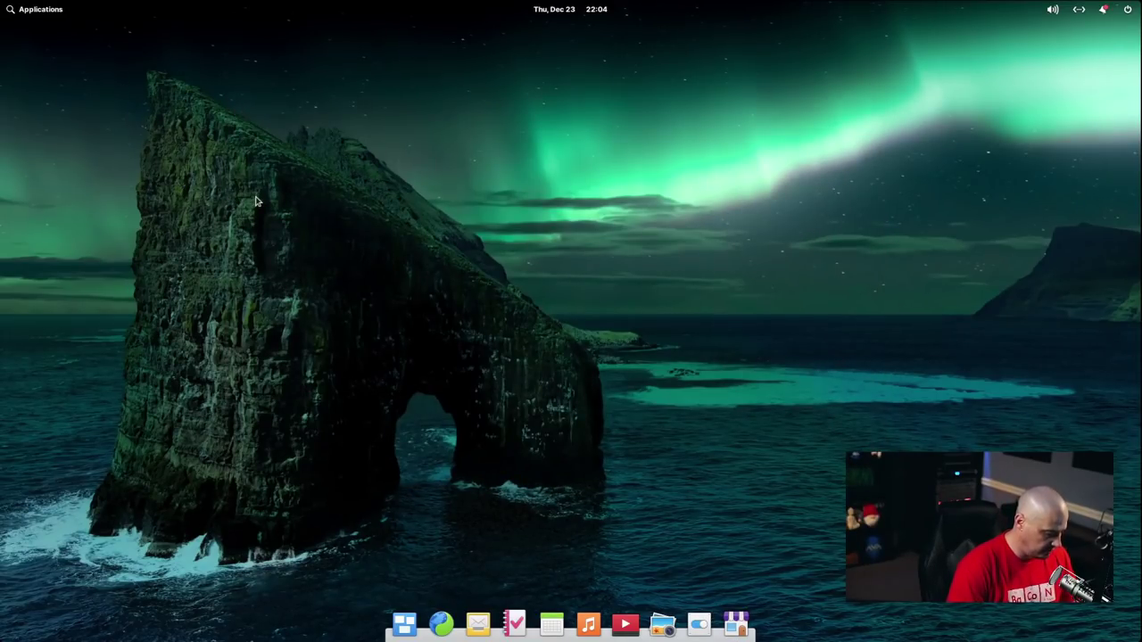
# - Launch GIMP by searching 'gimp' in the Applications menu, then close its window
pyautogui.press('super')
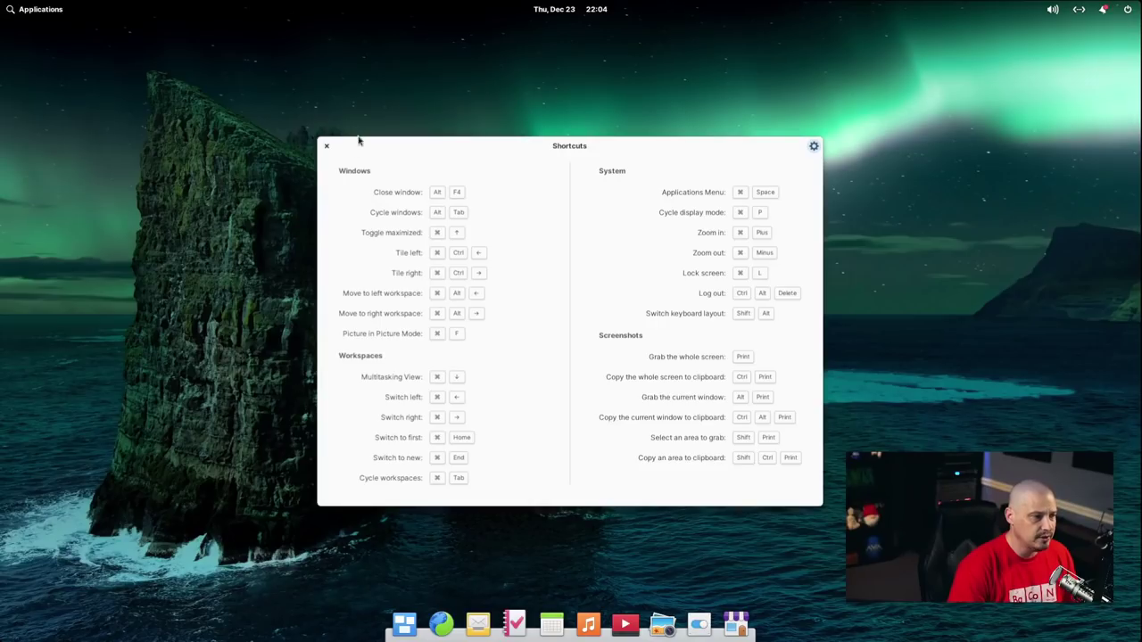
pyautogui.click(327, 148)
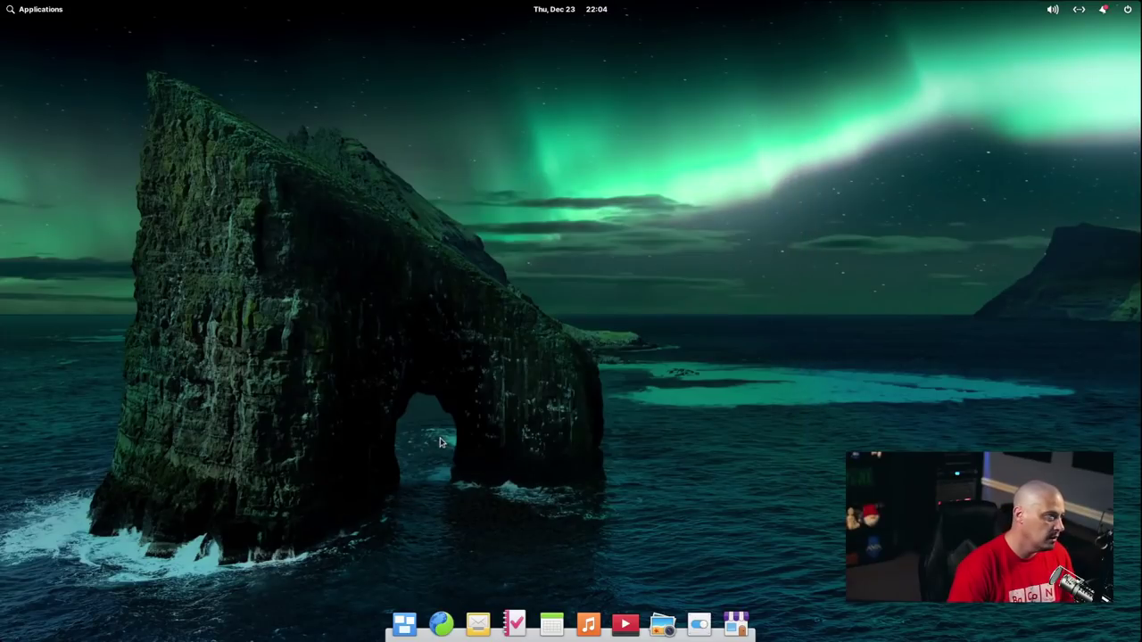
pyautogui.press('super')
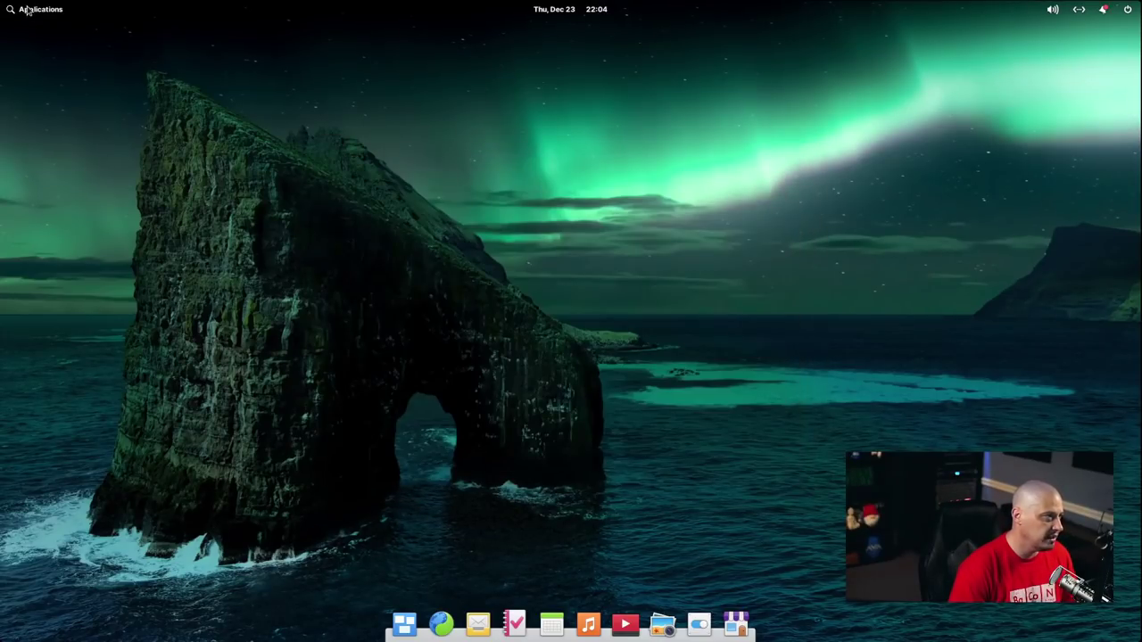
pyautogui.click(27, 9)
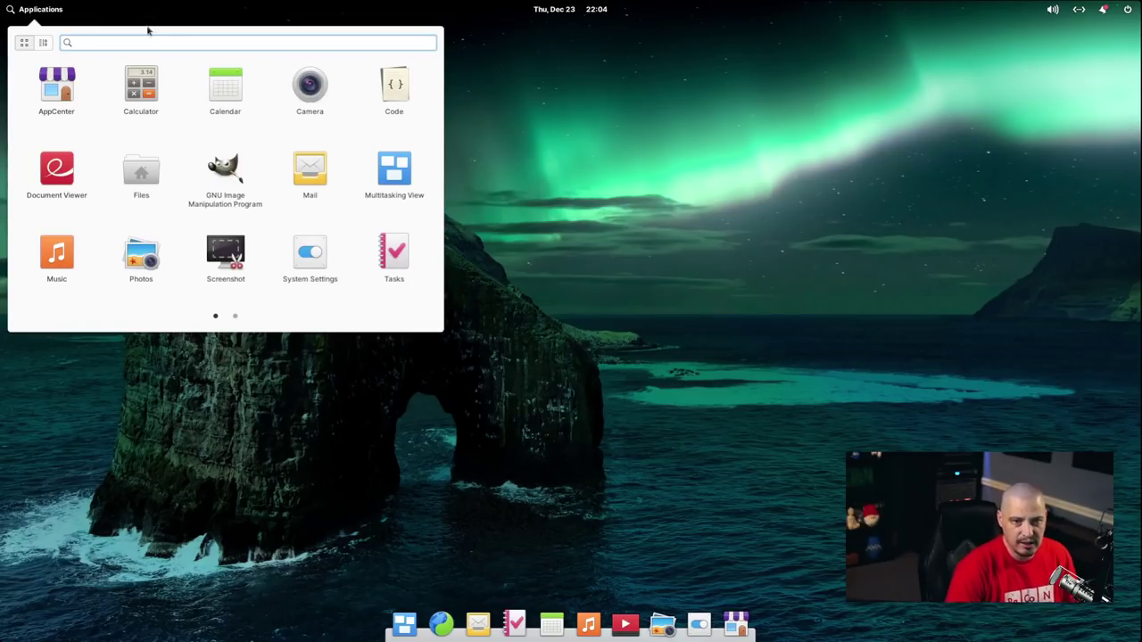
pyautogui.write('g')
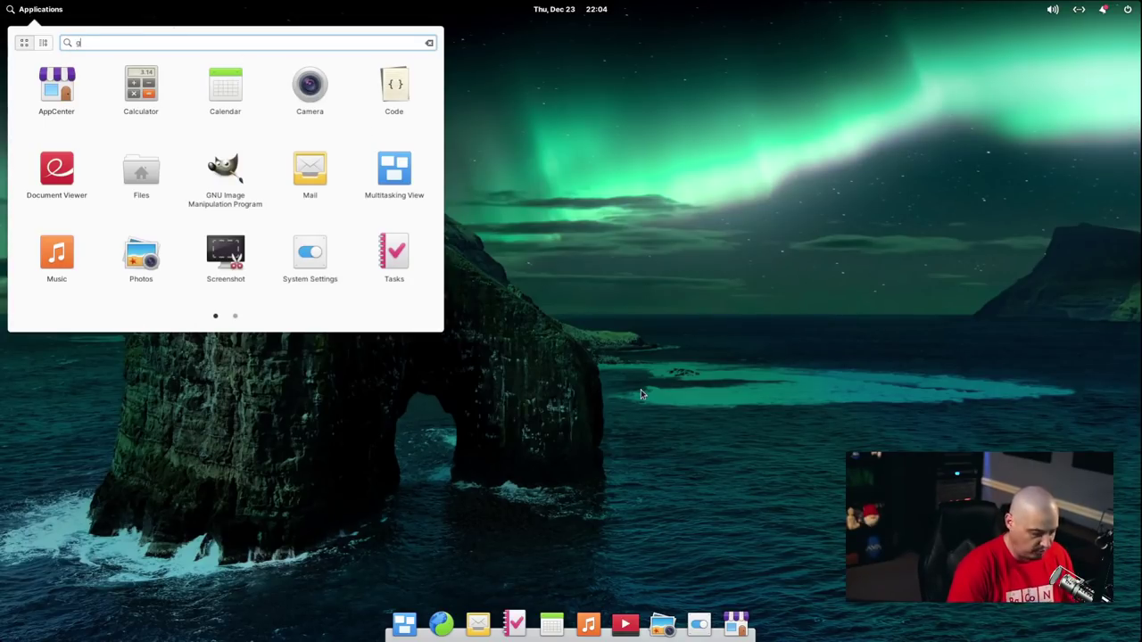
pyautogui.write('imp')
pyautogui.press('Return')
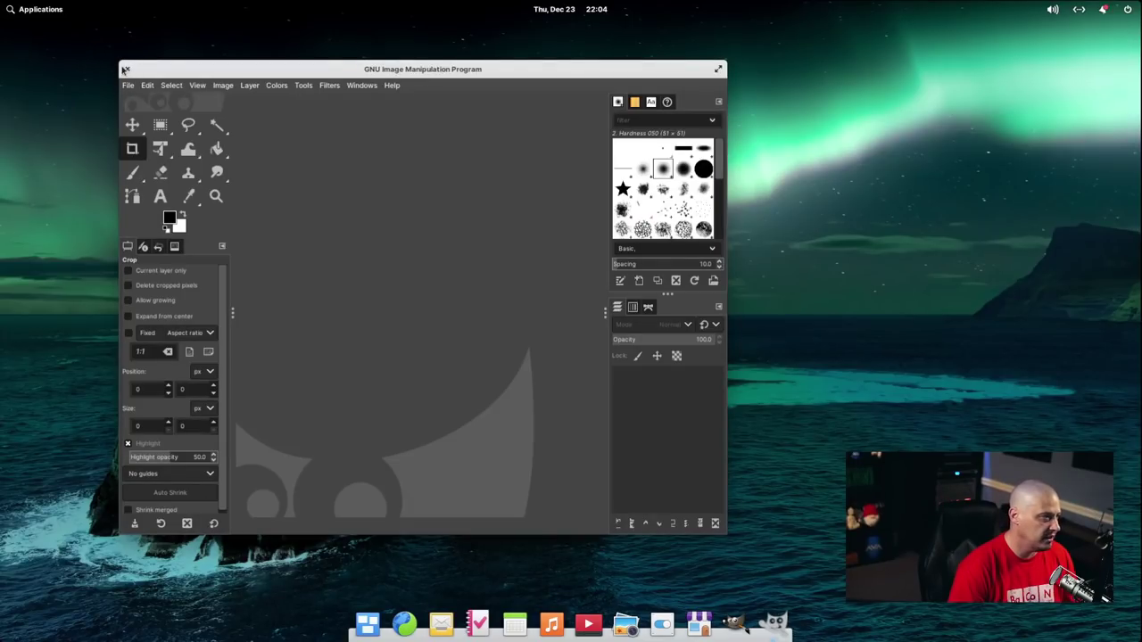
pyautogui.click(128, 69)
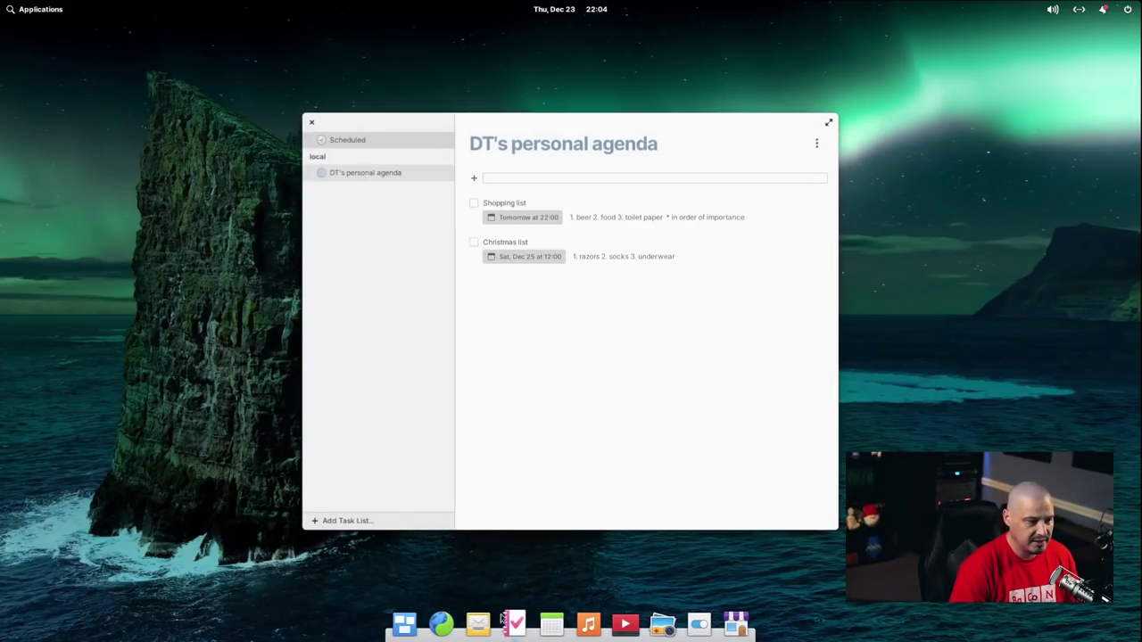
# - Reposition the Tasks window, toggling it maximized and back to normal size twice
pyautogui.moveTo(544, 123); pyautogui.dragTo(475, 104)
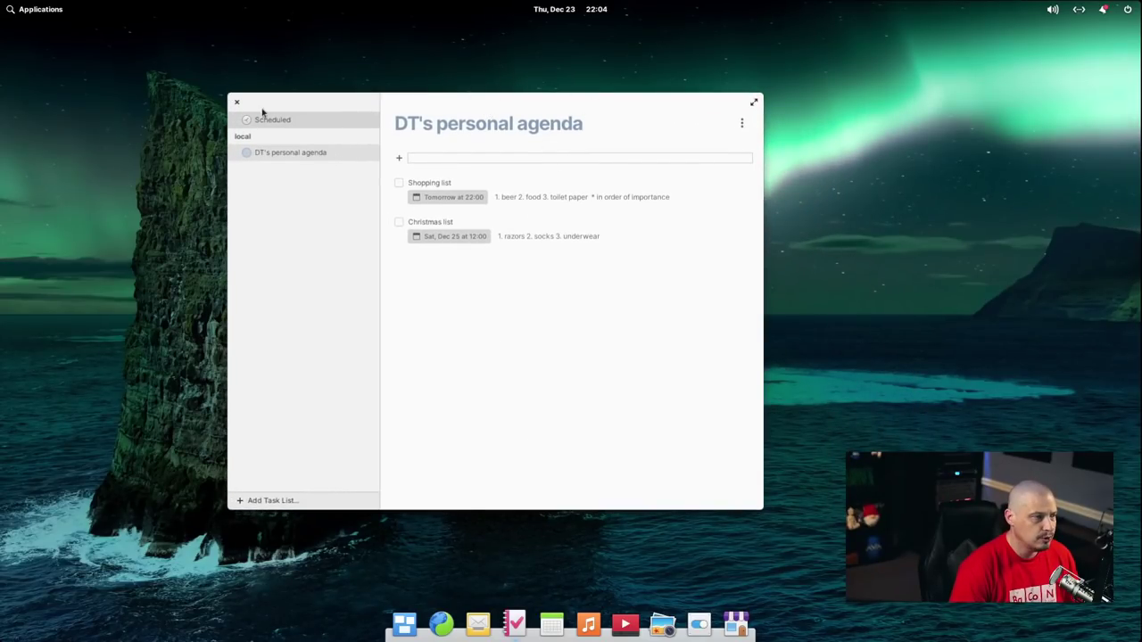
pyautogui.doubleClick(426, 104)
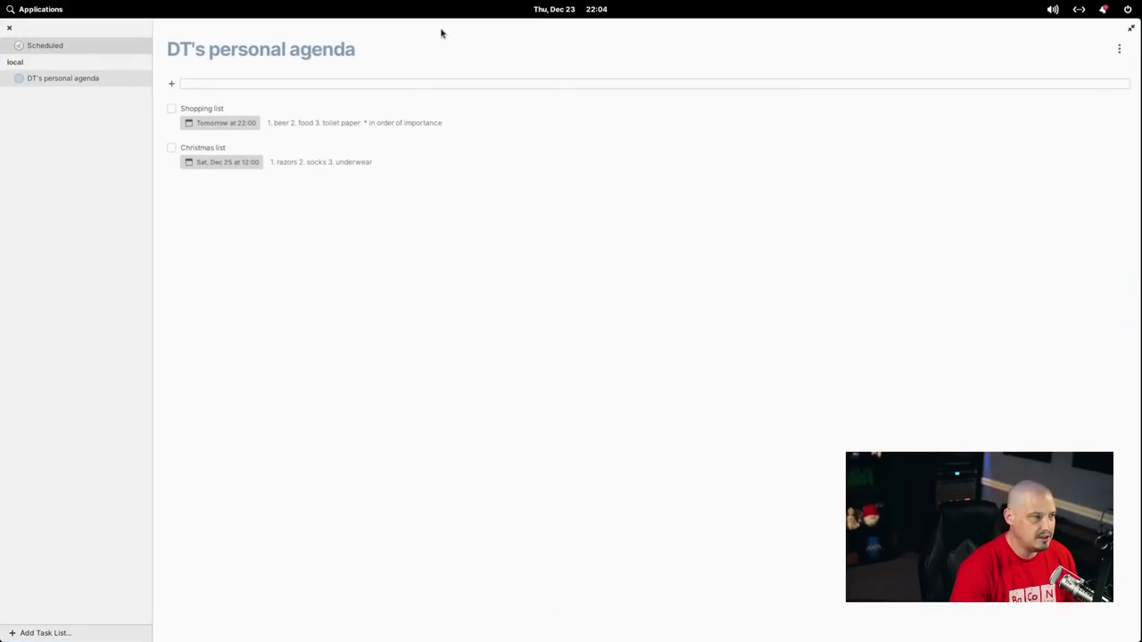
pyautogui.doubleClick(439, 33)
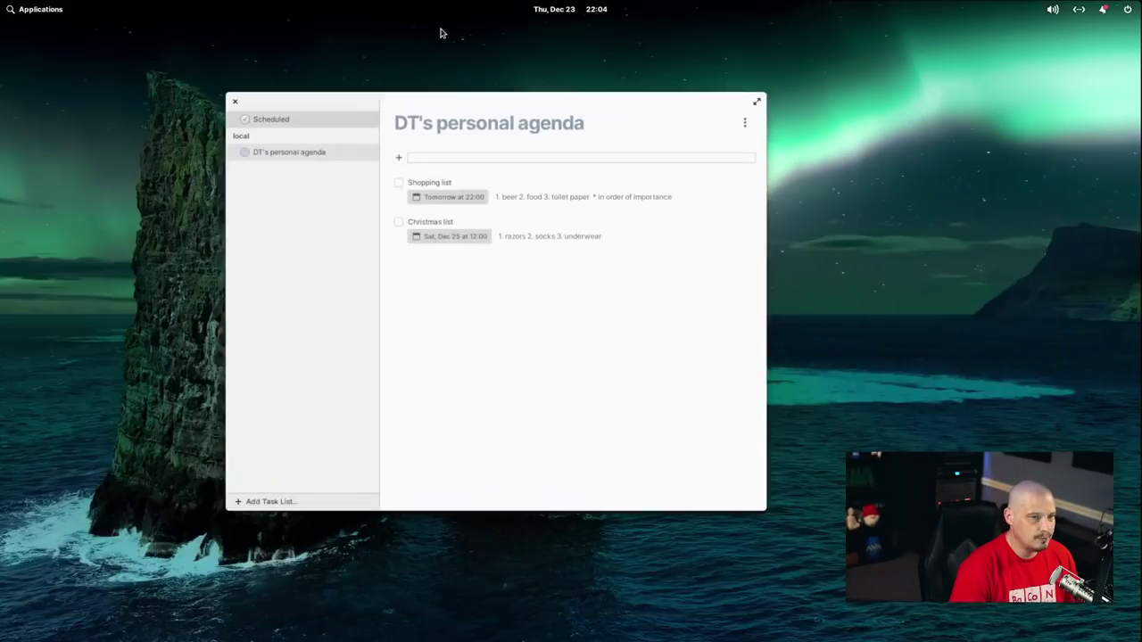
pyautogui.doubleClick(528, 104)
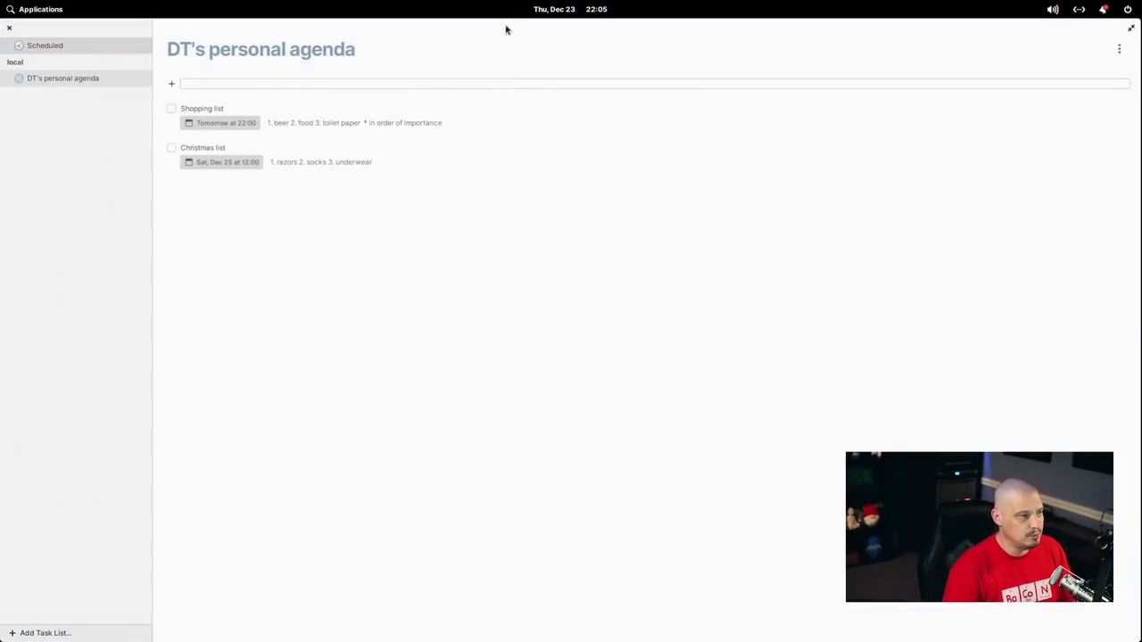
pyautogui.doubleClick(506, 30)
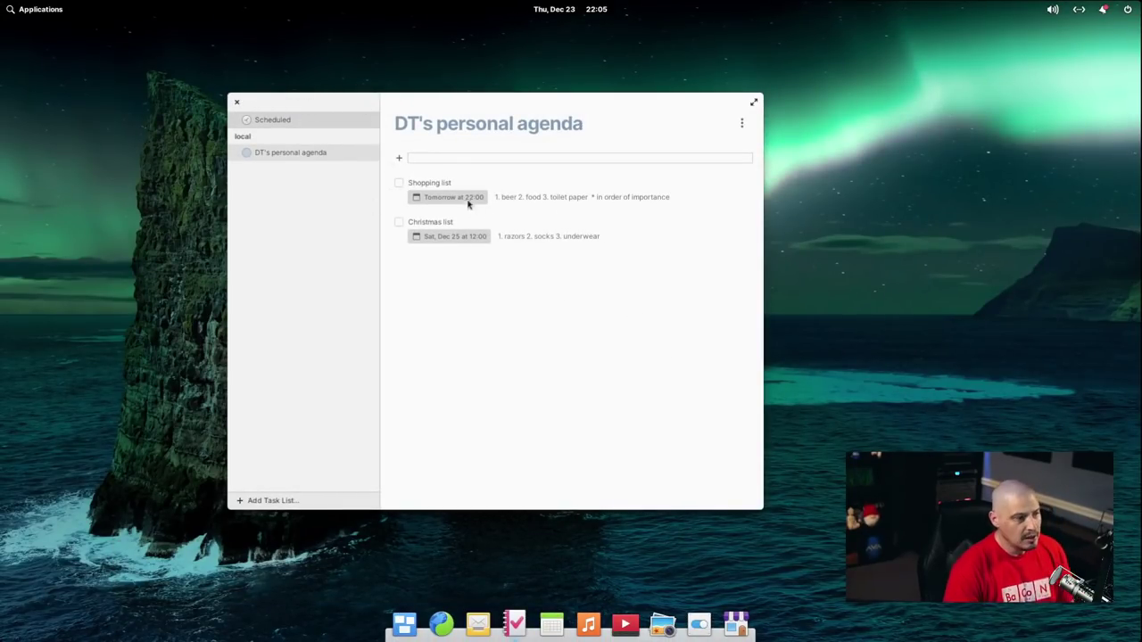
# - Check off the Shopping list task, opening and saving it and the Christmas list entry
pyautogui.click(430, 184)
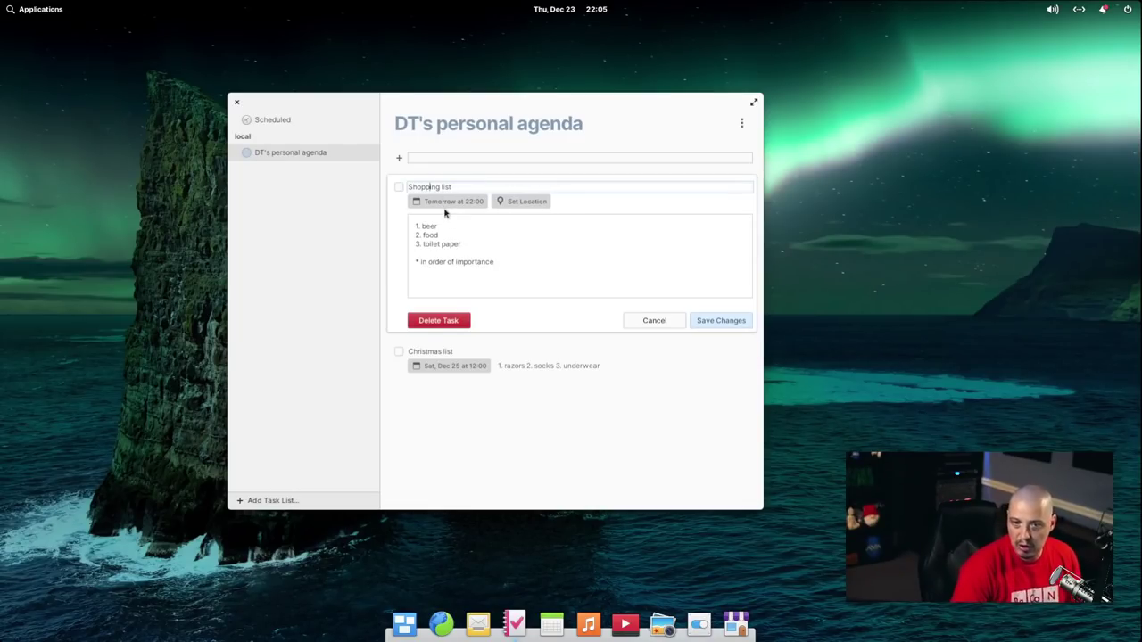
pyautogui.click(739, 323)
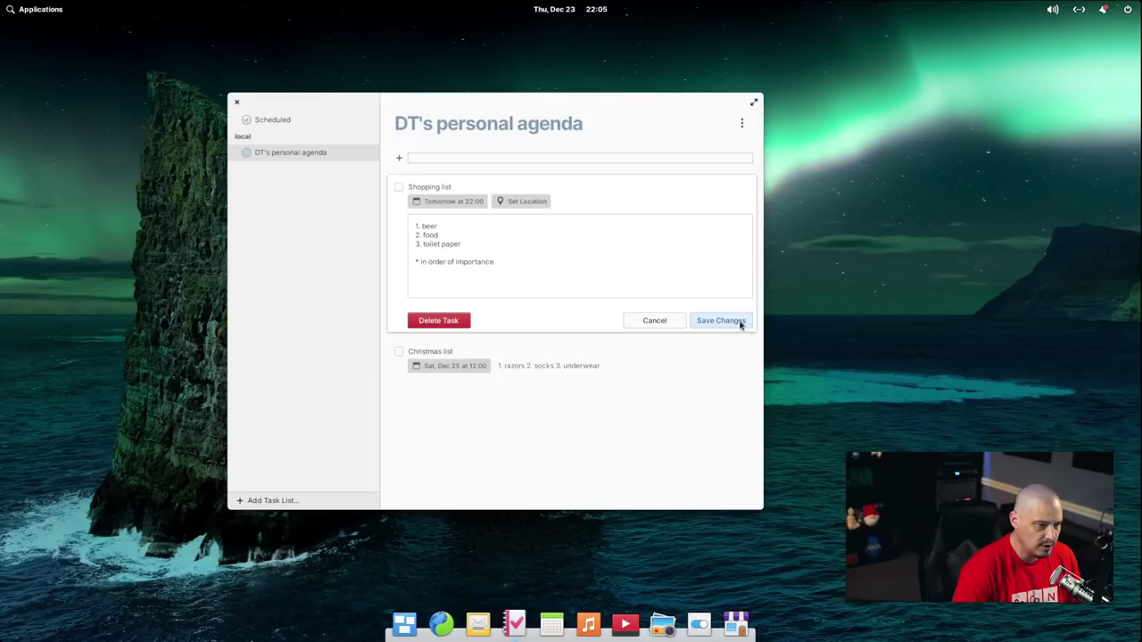
pyautogui.click(399, 184)
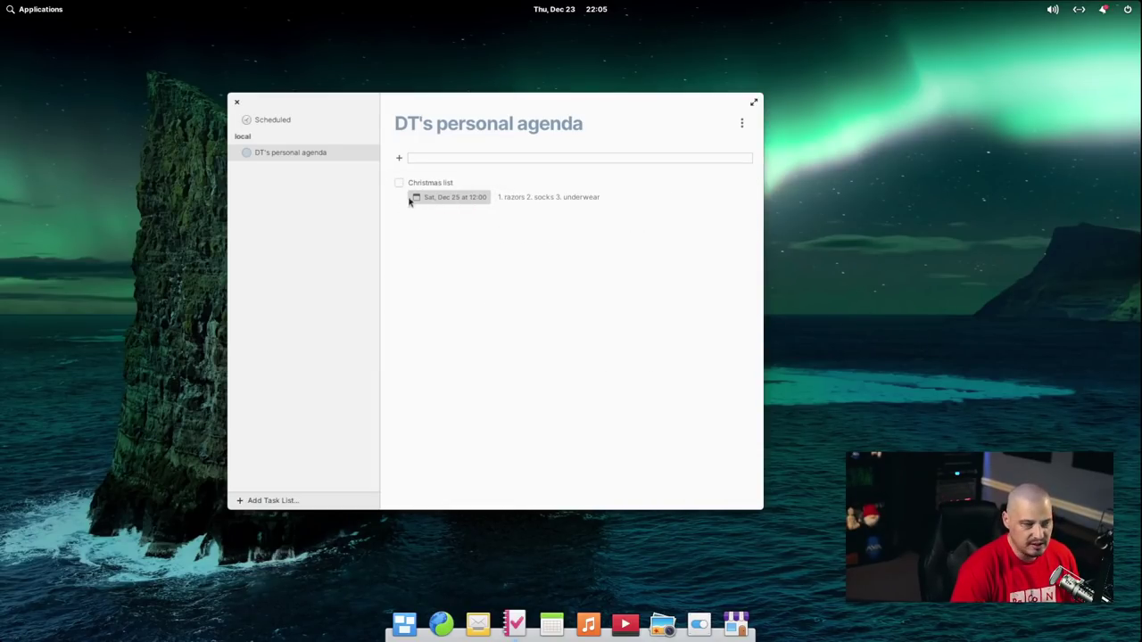
pyautogui.click(419, 187)
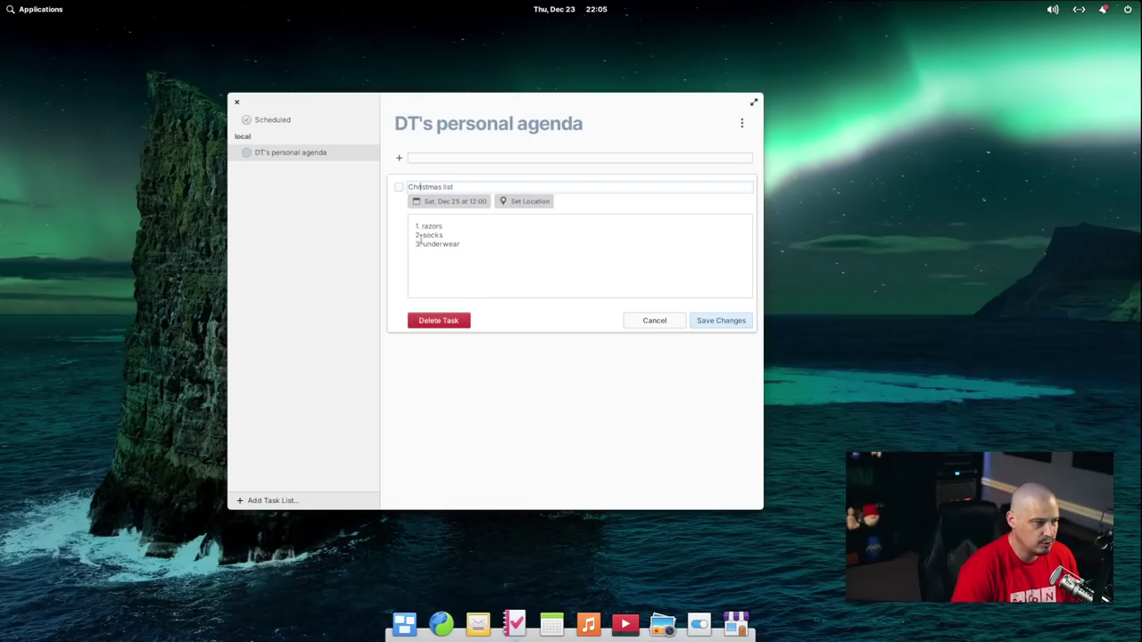
pyautogui.click(715, 323)
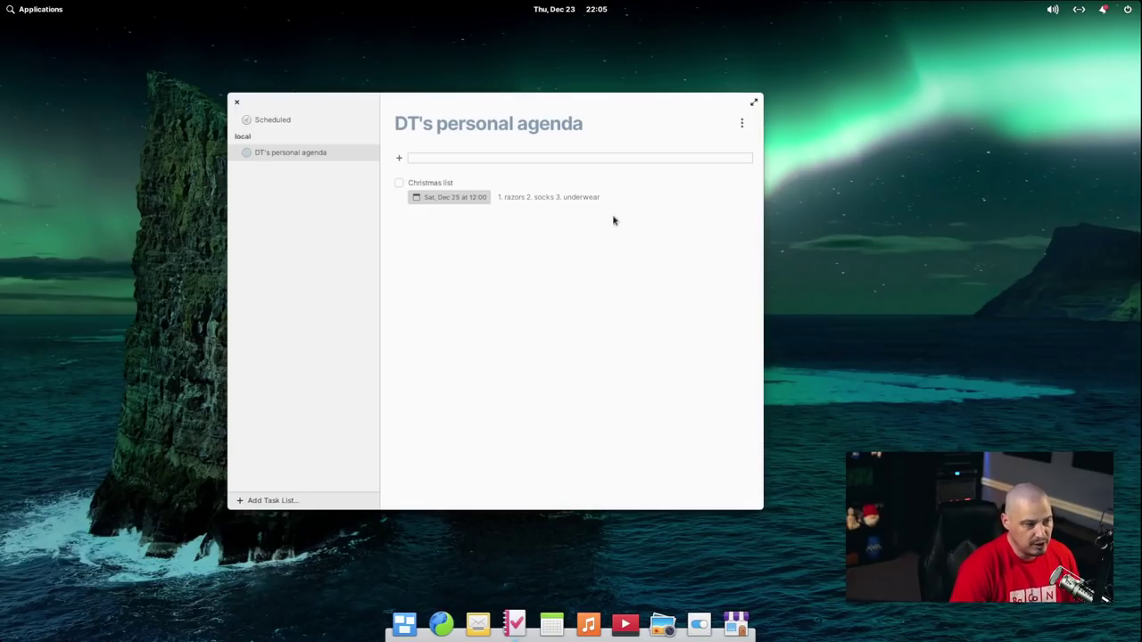
# - Close Tasks, reopen AppCenter, and open Games showing Clairvoyant ($1.00), Gnonograms and TicTacToy
pyautogui.click(237, 102)
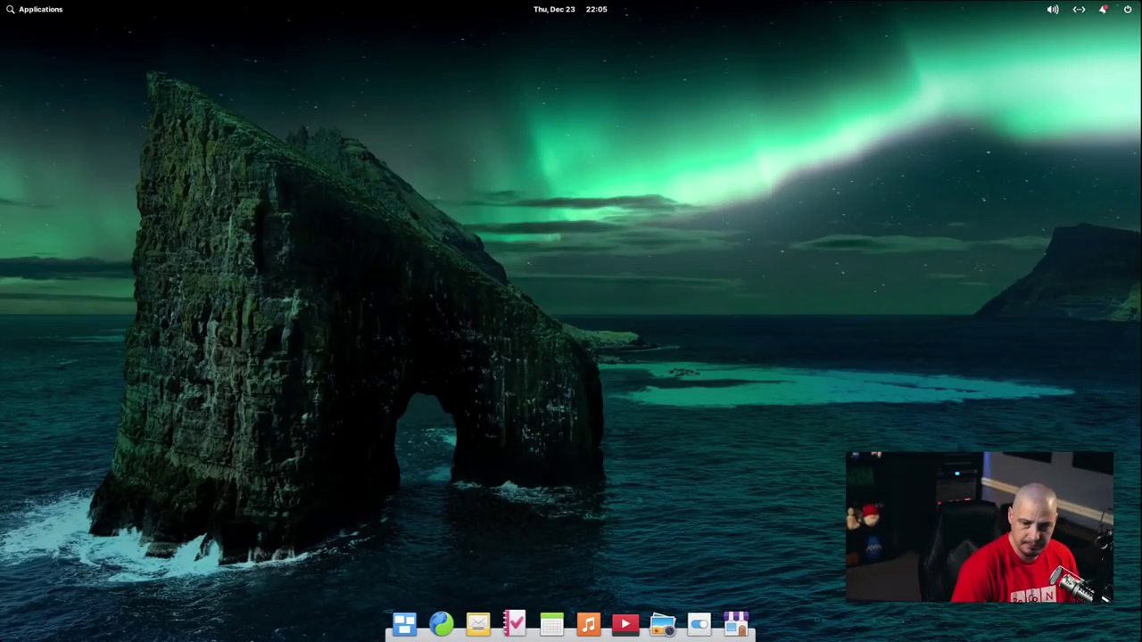
pyautogui.click(736, 622)
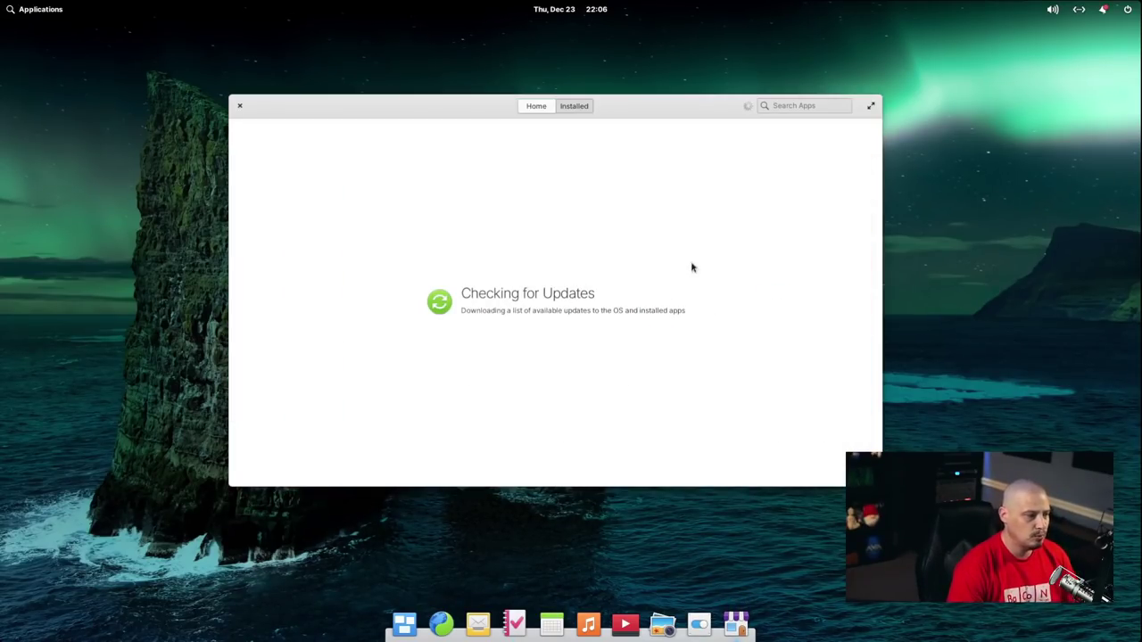
pyautogui.scroll(-3, 559, 221)
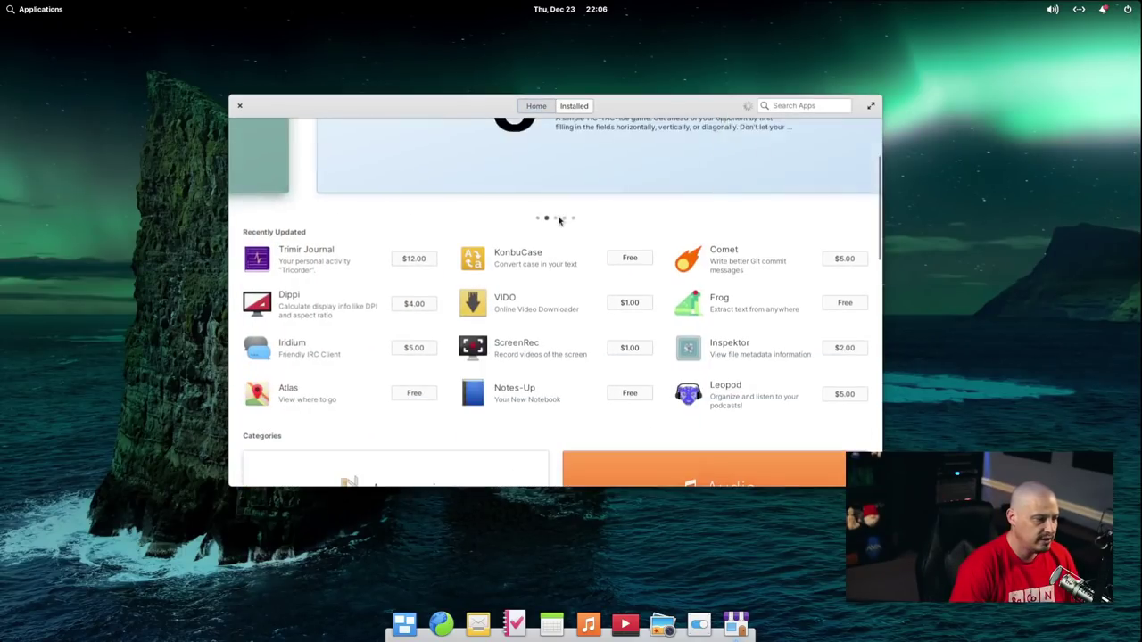
pyautogui.scroll(-3, 559, 222)
pyautogui.scroll(-3, 703, 355)
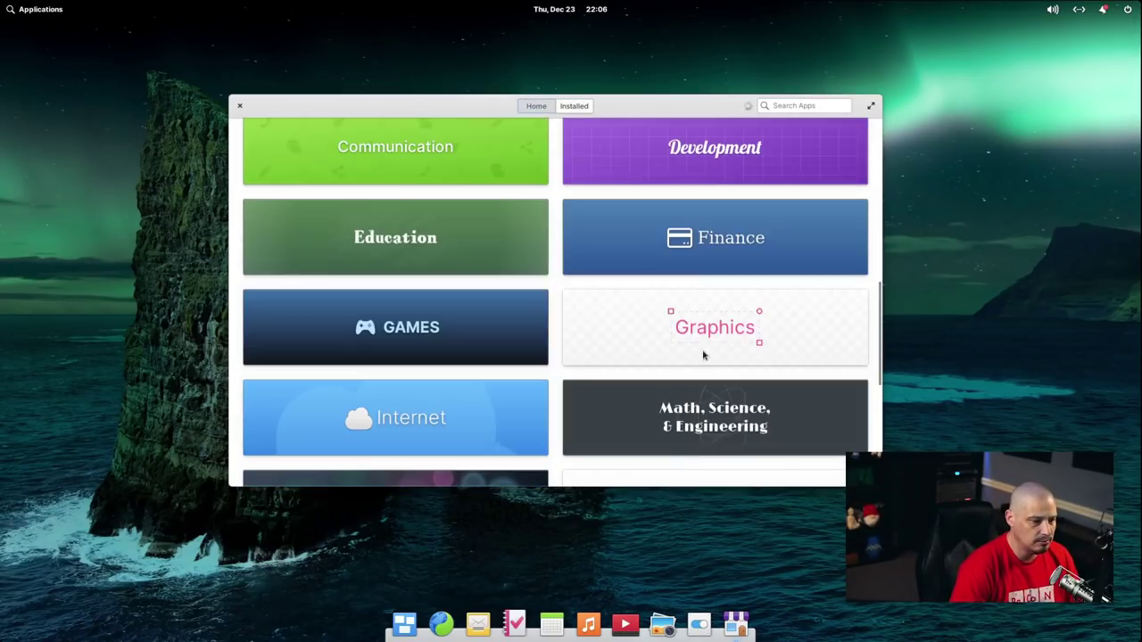
pyautogui.click(385, 327)
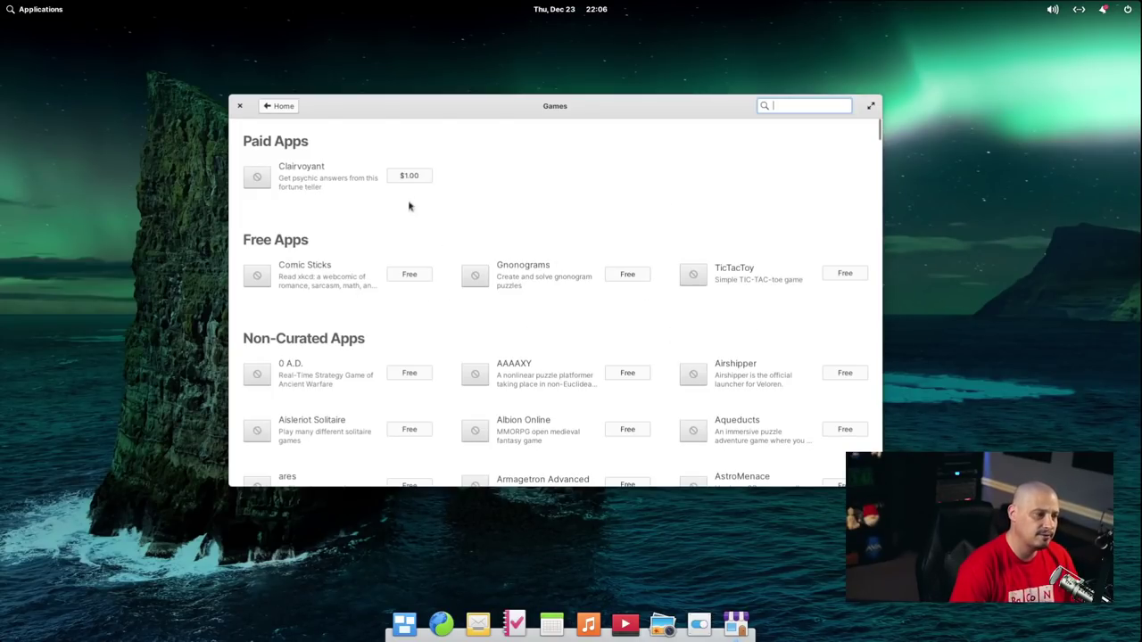
pyautogui.scroll(-5, 785, 251)
pyautogui.scroll(2, 777, 258)
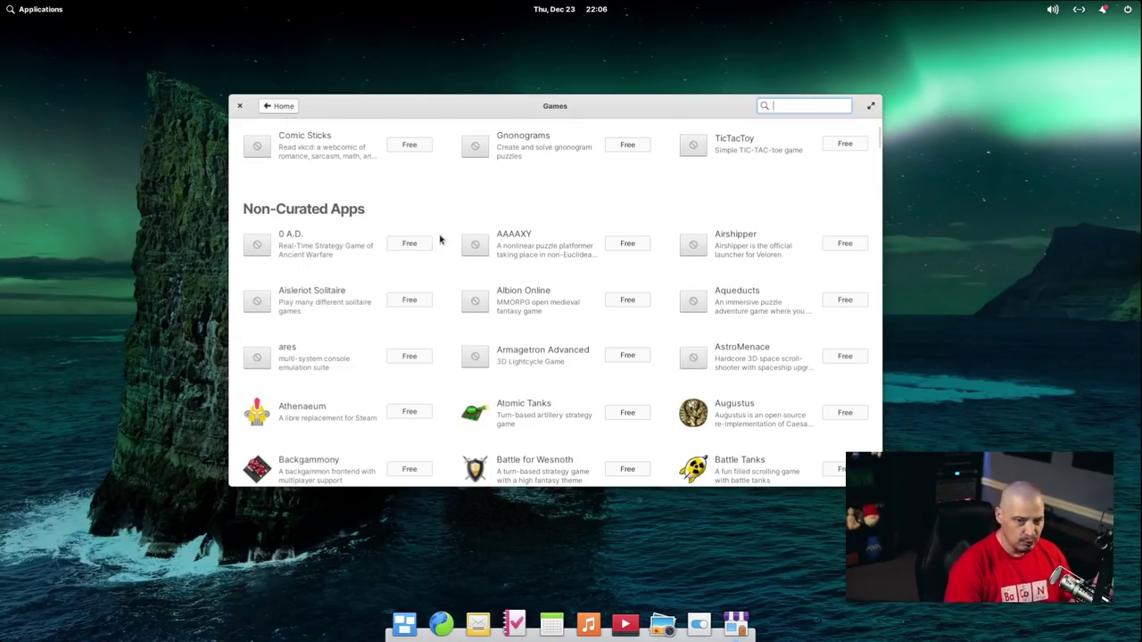
# - Browse 0 A.D.'s details page with its Non-Curated, Violence and Multiplayer warnings, then close AppCenter
pyautogui.click(312, 238)
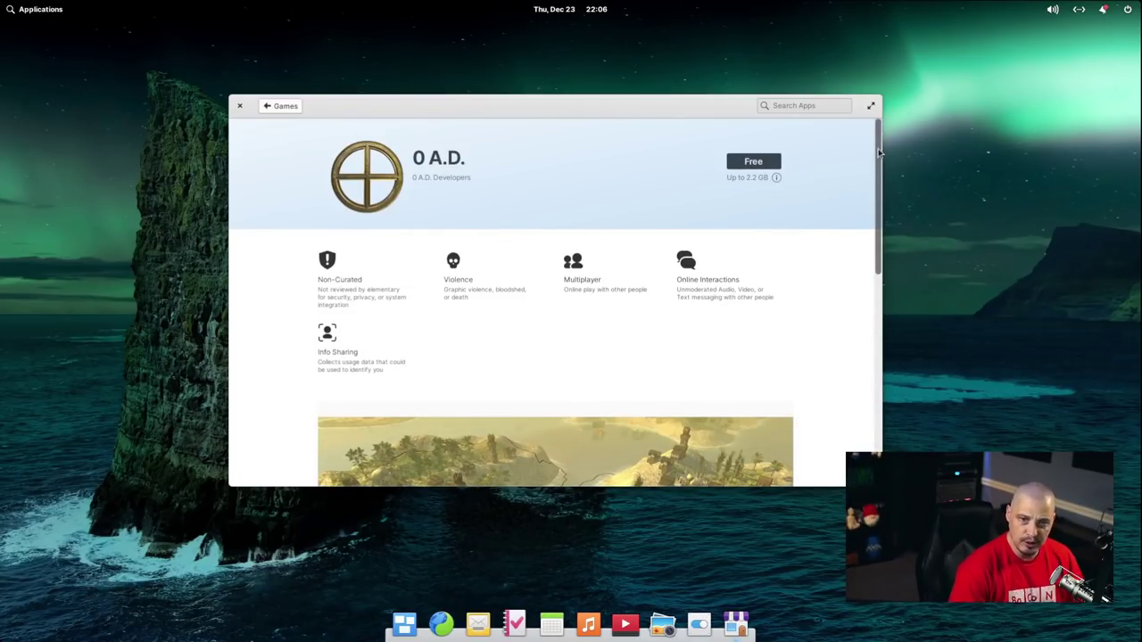
pyautogui.scroll(-5, 880, 250)
pyautogui.moveTo(885, 330); pyautogui.dragTo(883, 135)
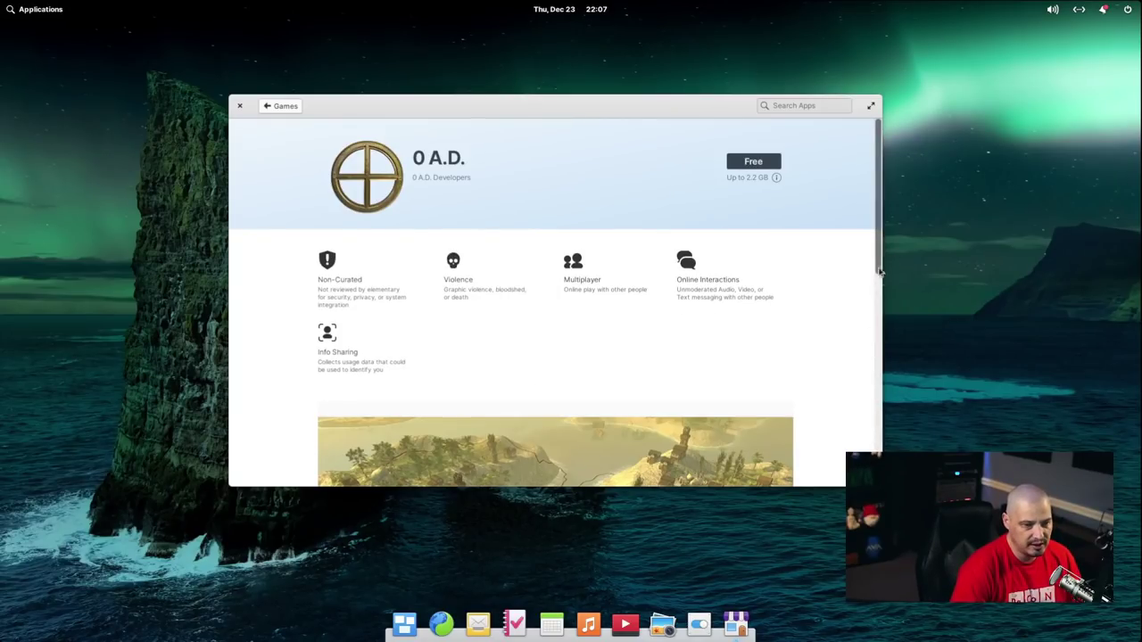
pyautogui.moveTo(879, 272); pyautogui.dragTo(893, 451)
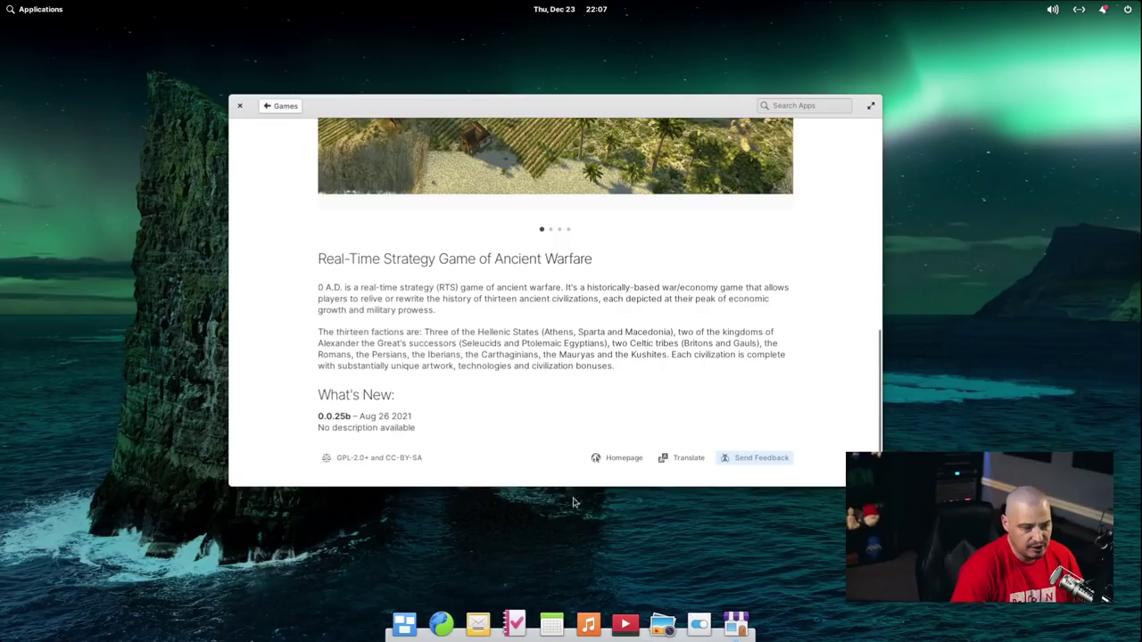
pyautogui.scroll(10, 571, 352)
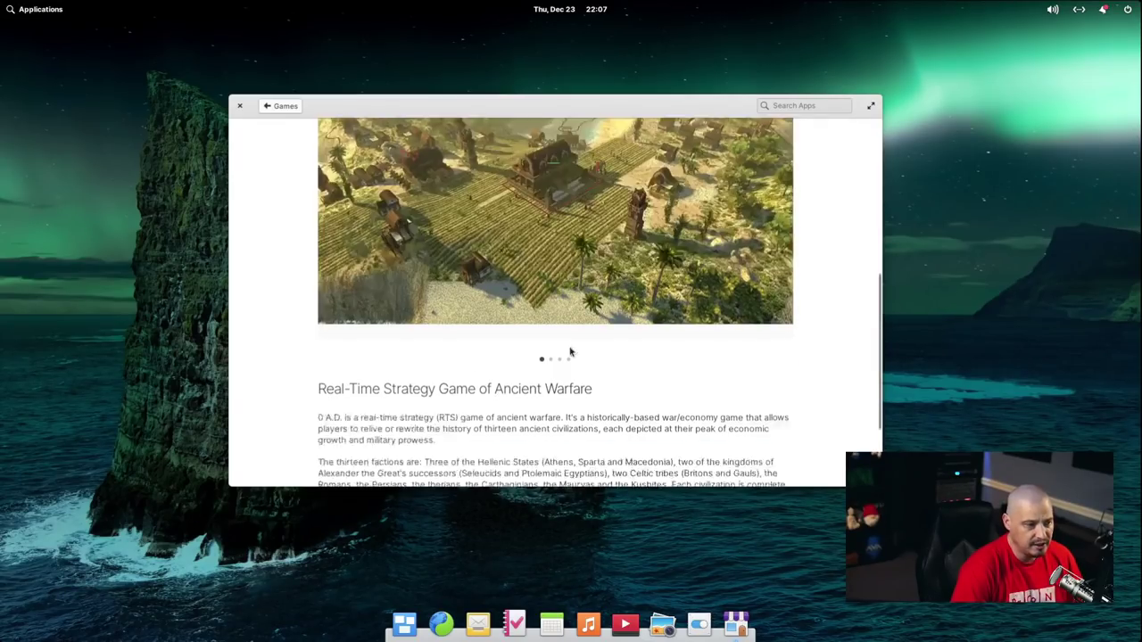
pyautogui.click(240, 107)
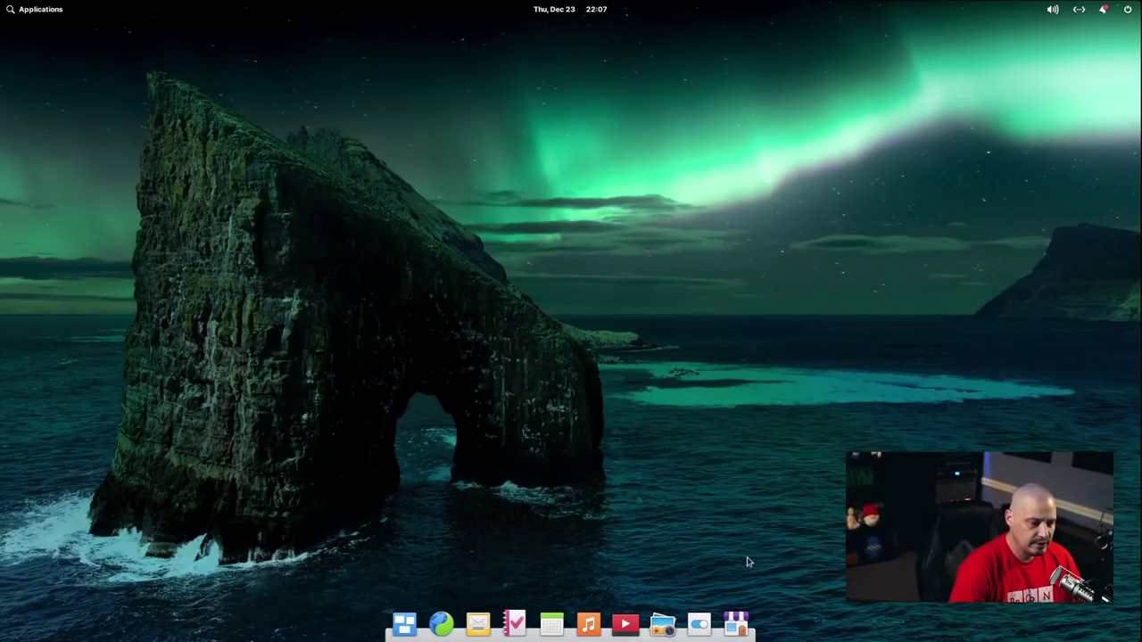
# - In System Settings, choose the Dark style under Desktop > Appearance, then close the window
pyautogui.click(700, 624)
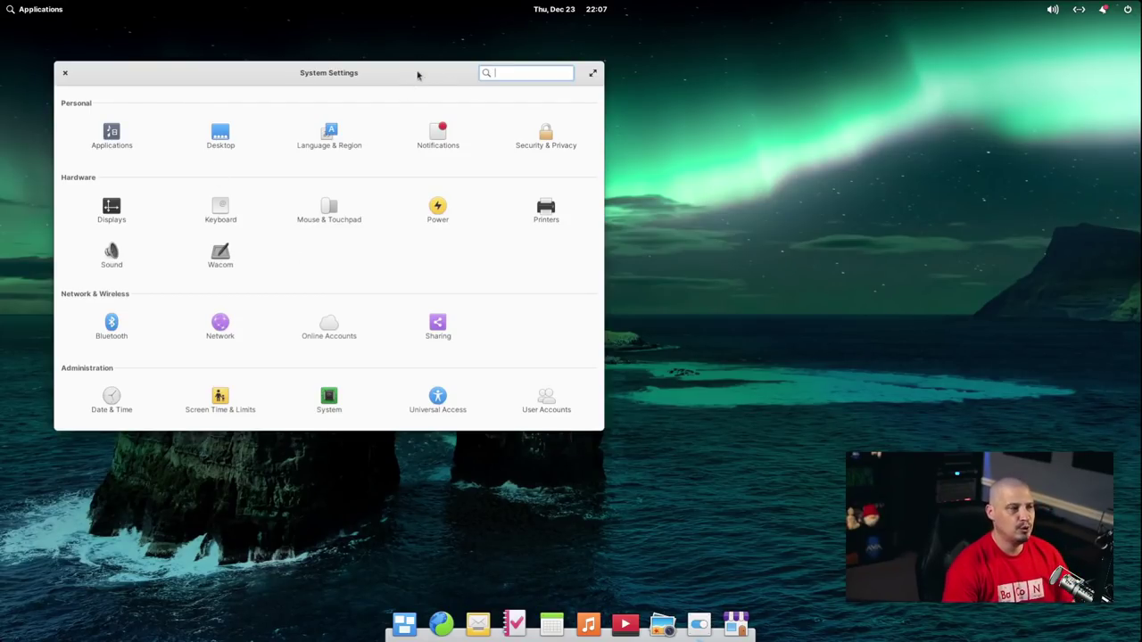
pyautogui.moveTo(441, 74); pyautogui.dragTo(776, 99)
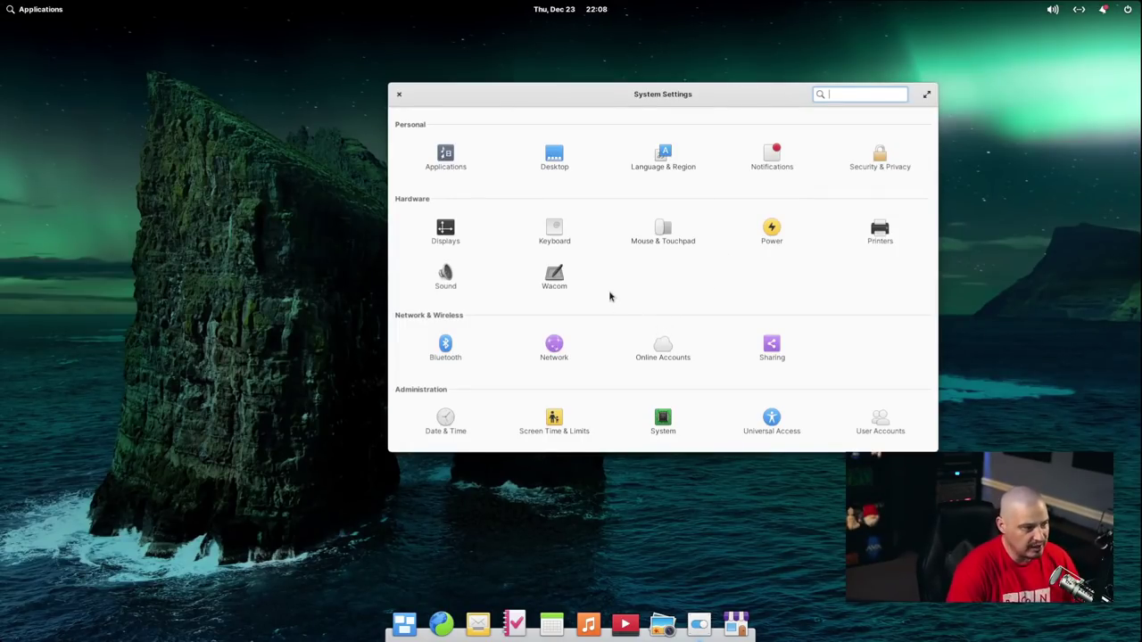
pyautogui.click(445, 154)
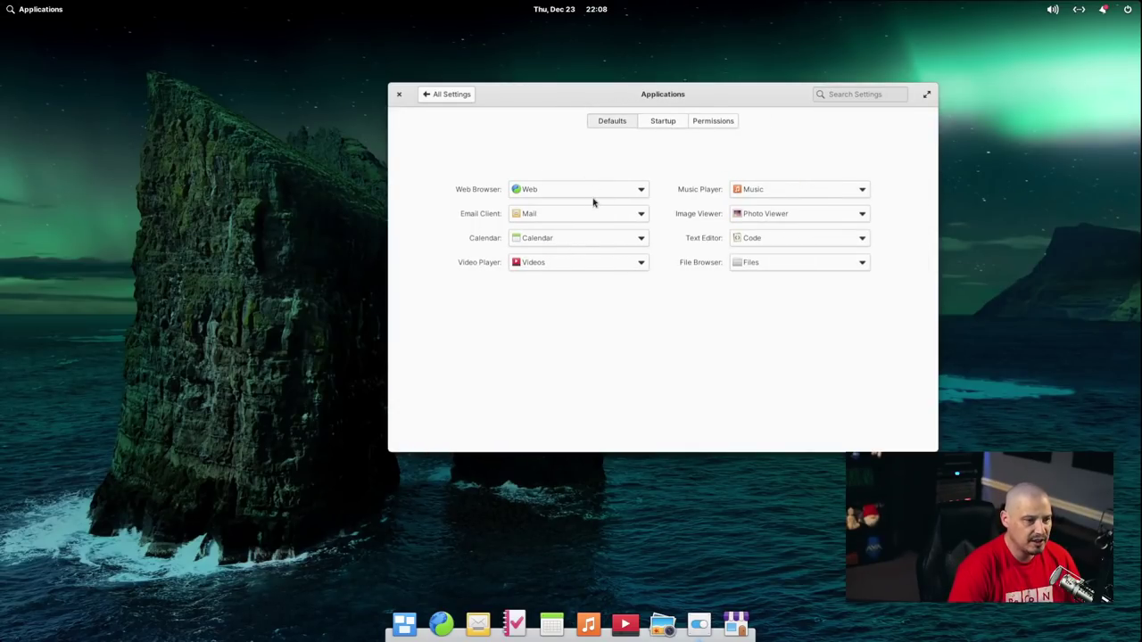
pyautogui.click(450, 96)
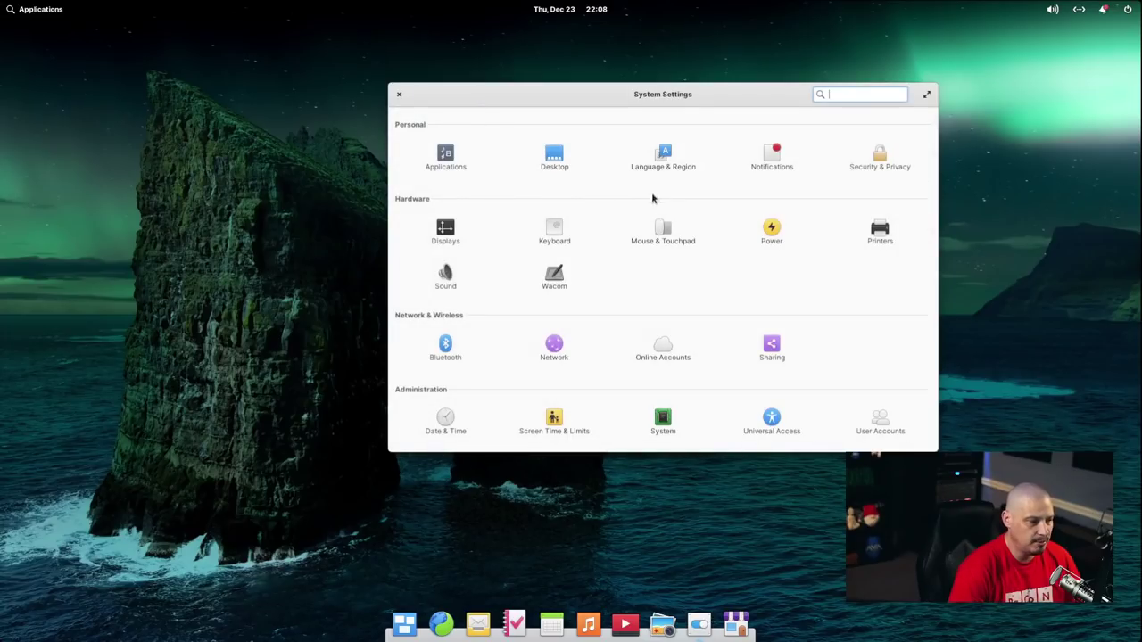
pyautogui.click(561, 157)
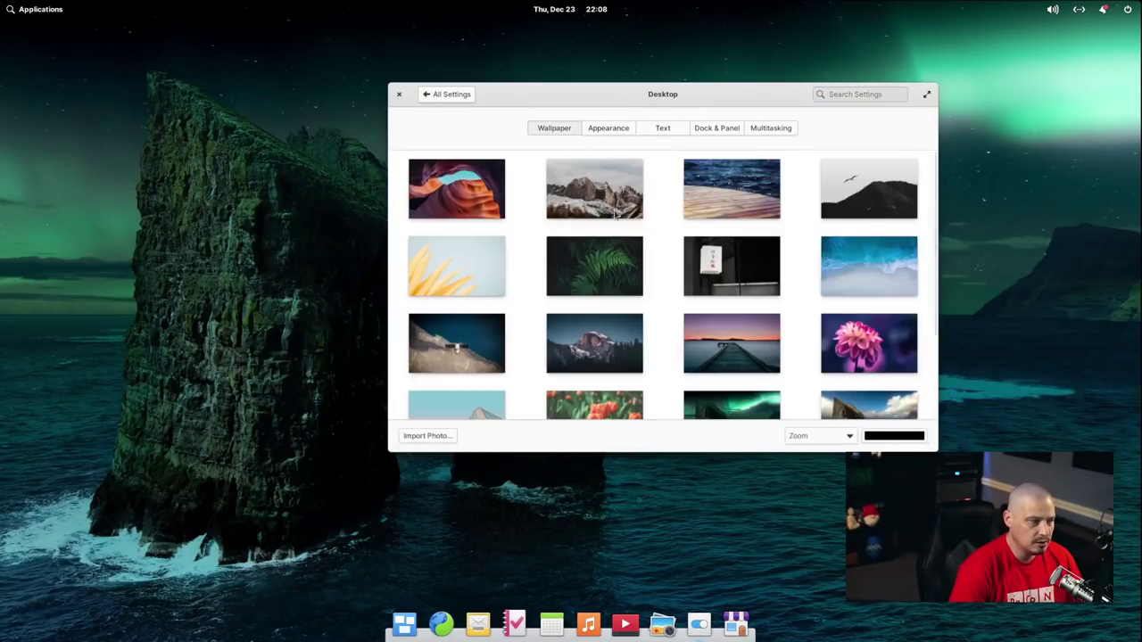
pyautogui.click(610, 129)
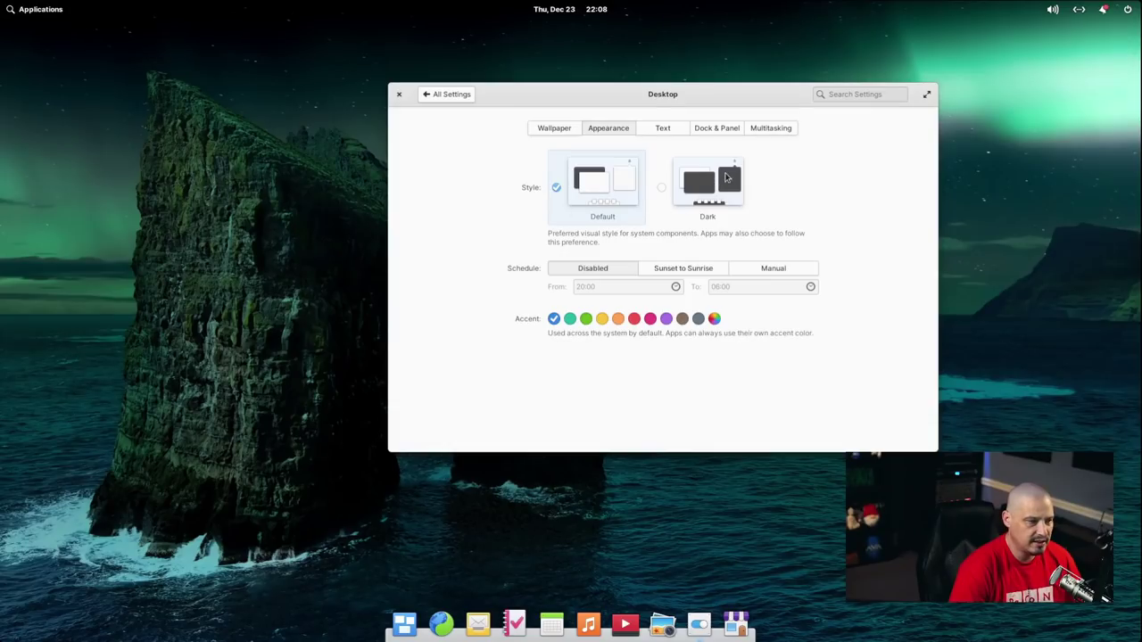
pyautogui.click(726, 178)
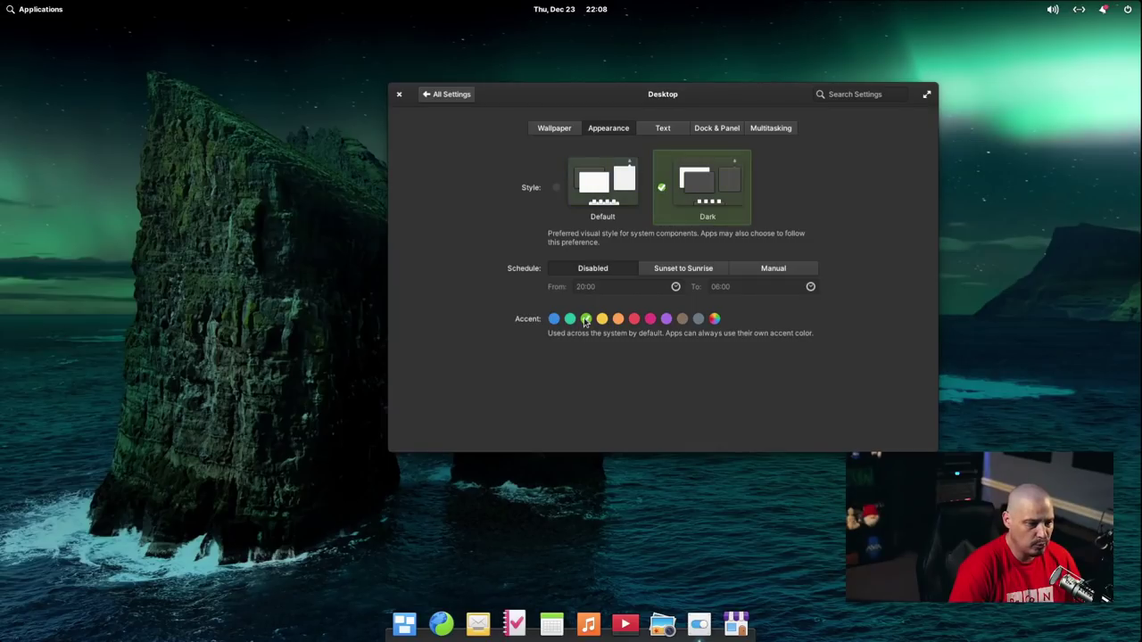
pyautogui.click(399, 95)
# - Open Files from the Applications menu and switch the home folder to detailed list view
pyautogui.click(54, 9)
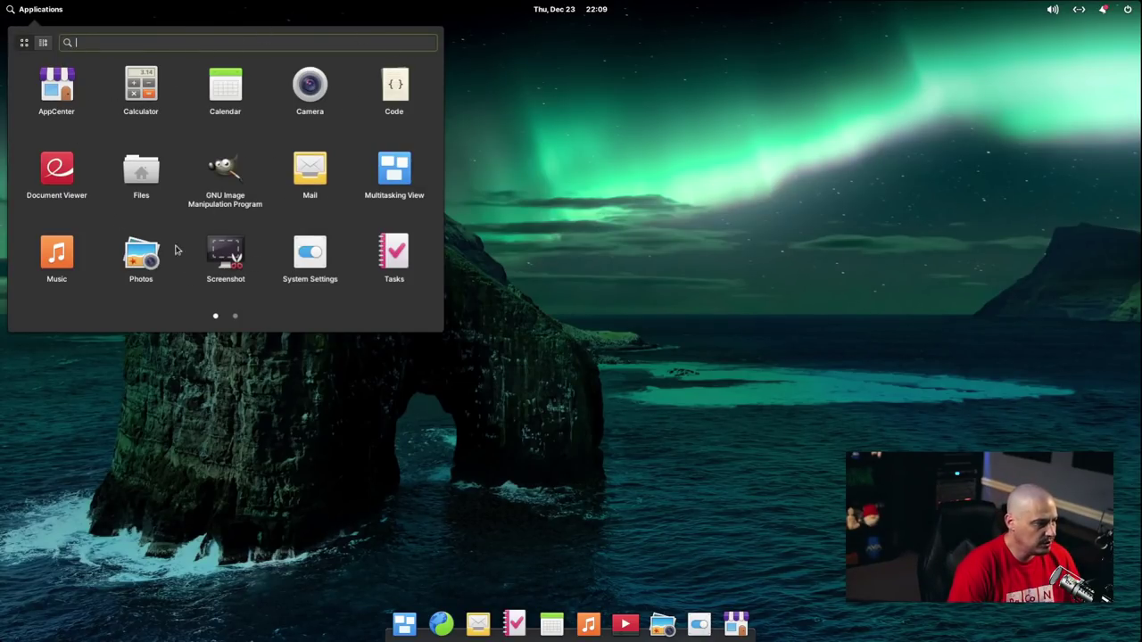
pyautogui.click(145, 183)
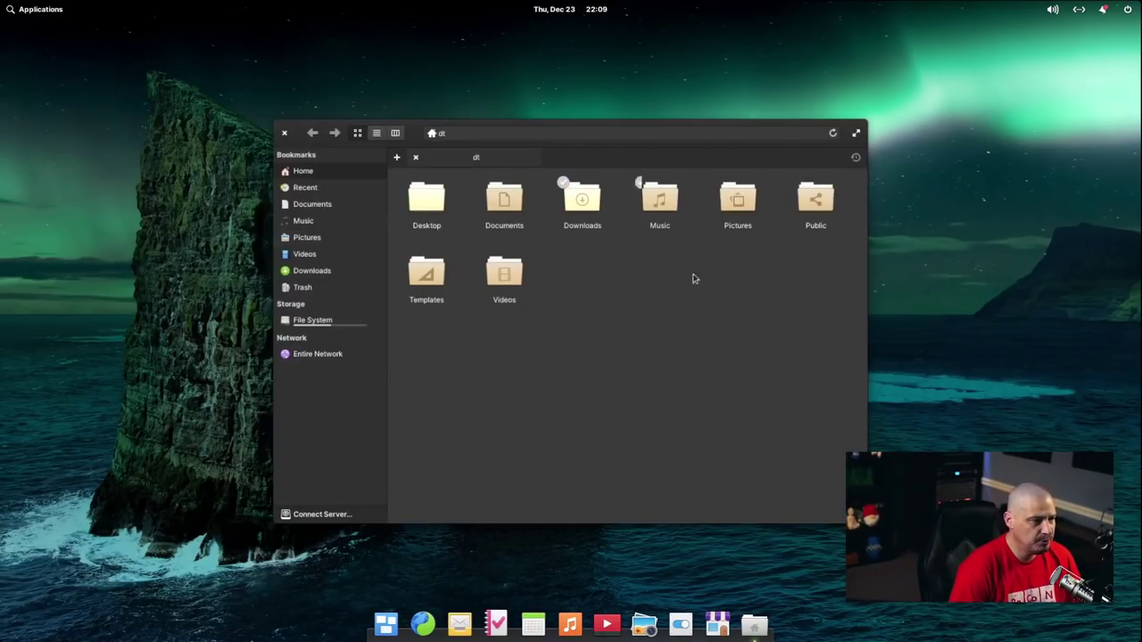
pyautogui.click(376, 133)
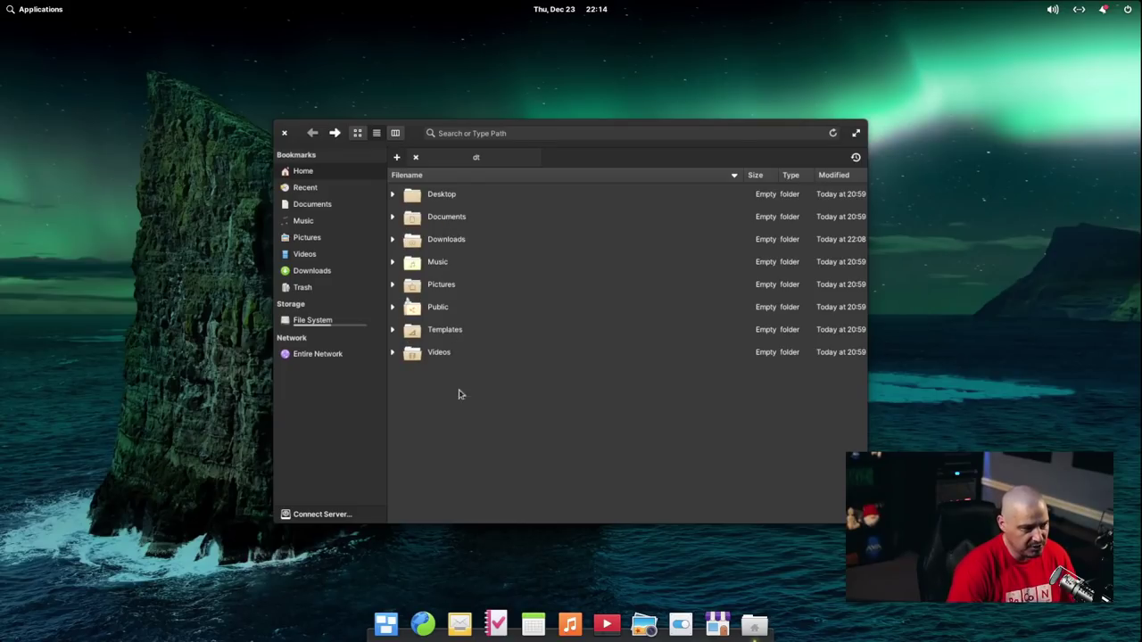
pyautogui.middleClick(335, 271)
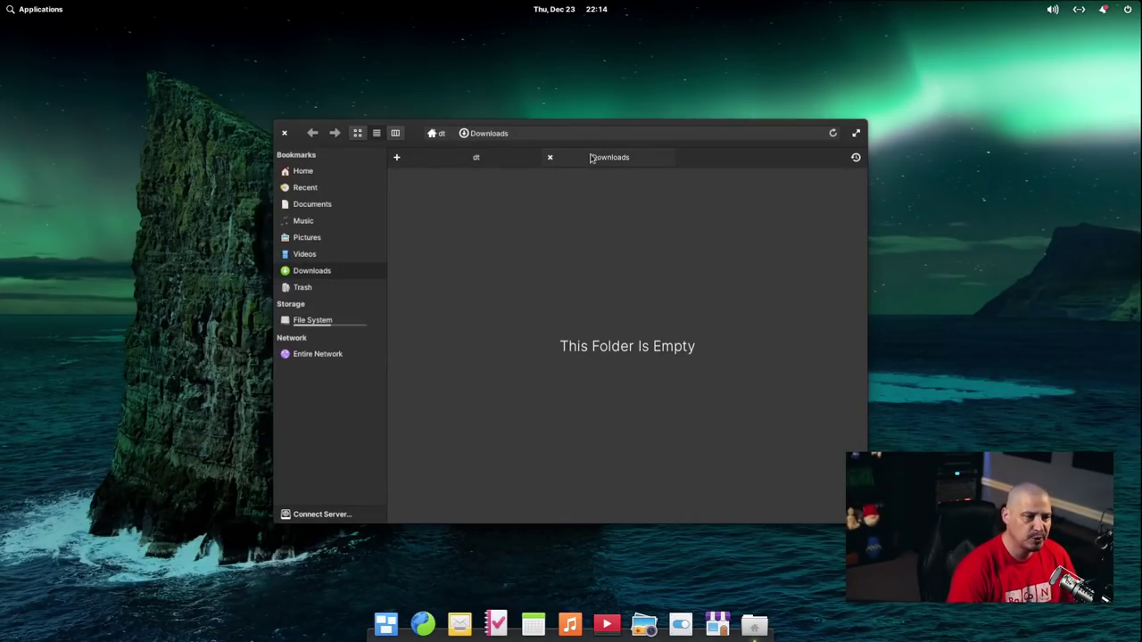
pyautogui.click(520, 159)
pyautogui.click(568, 158)
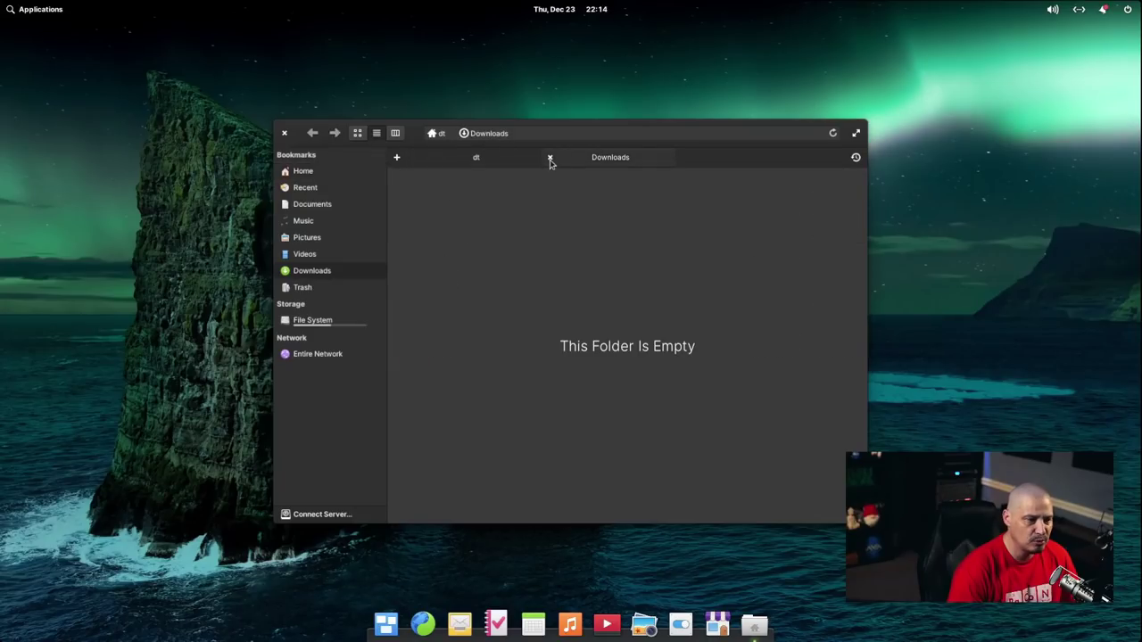
pyautogui.click(549, 159)
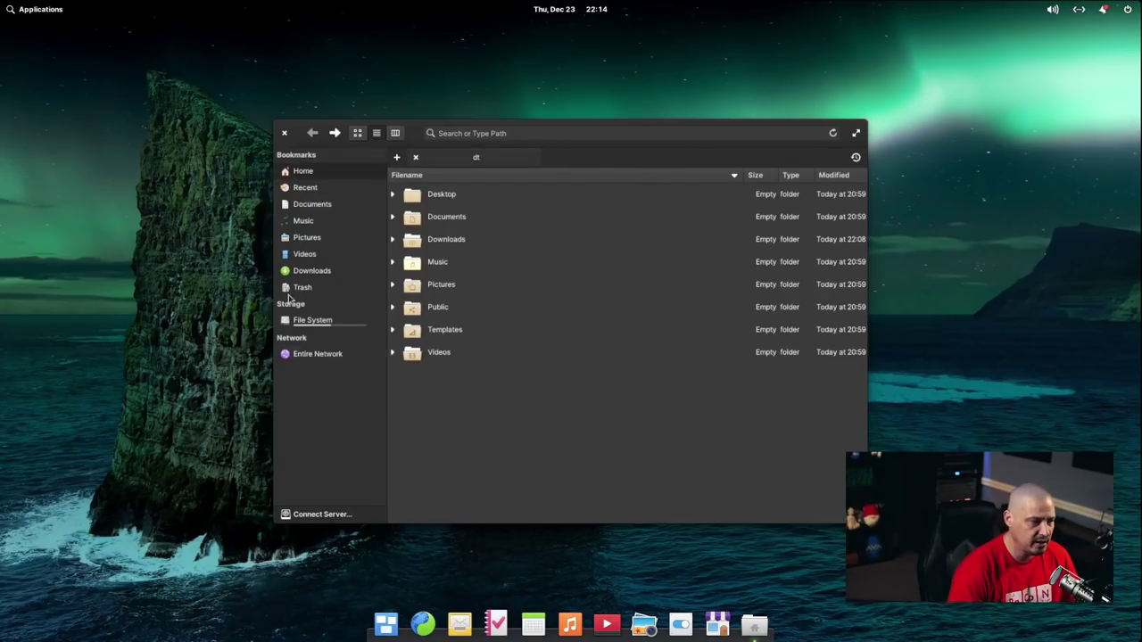
pyautogui.middleClick(323, 258)
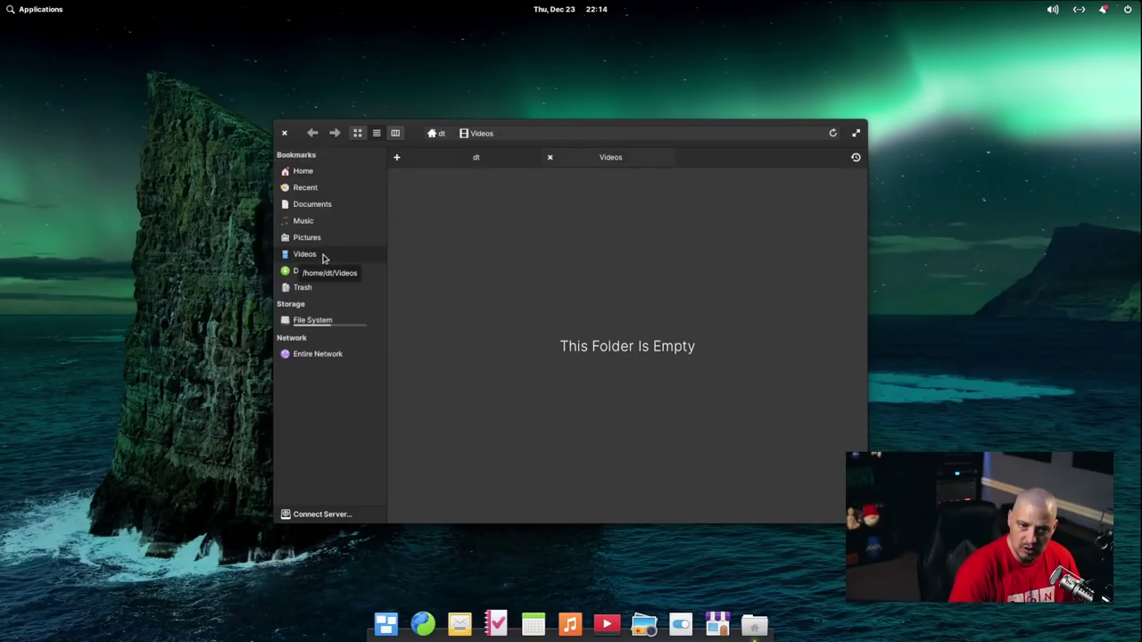
pyautogui.click(550, 158)
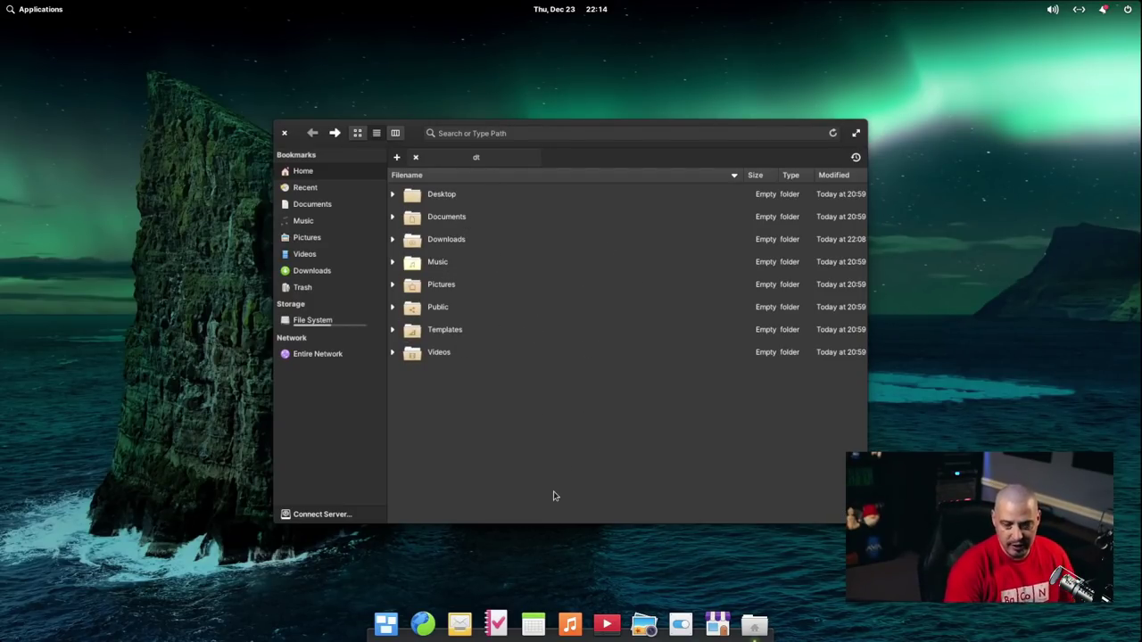
pyautogui.click(435, 356)
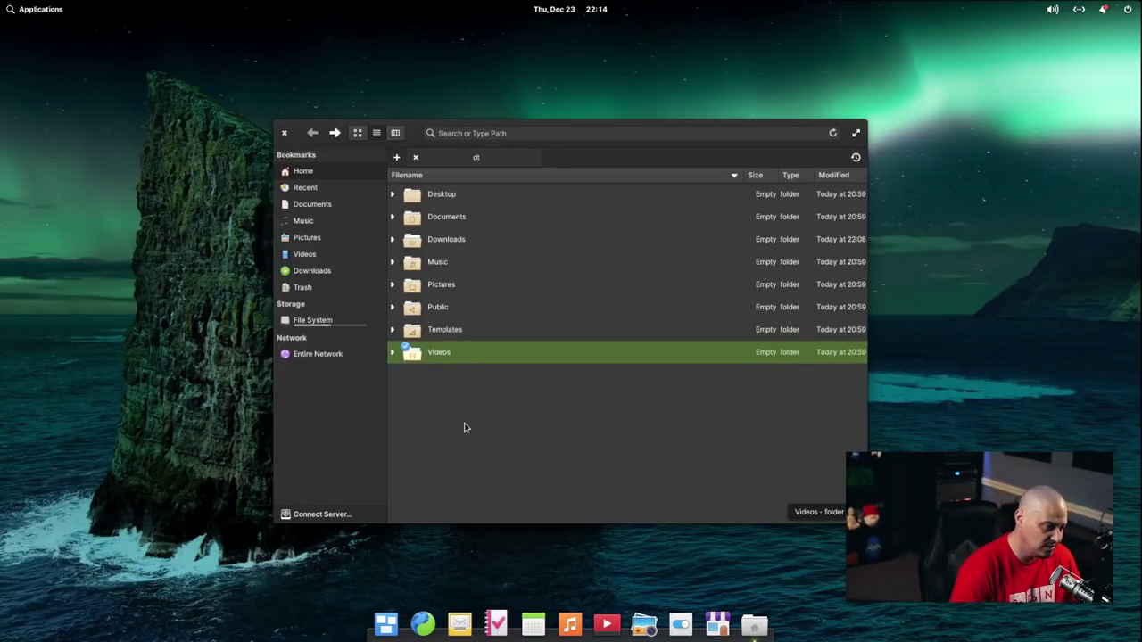
pyautogui.keyDown('ctrl'); pyautogui.click(450, 286); pyautogui.keyUp('ctrl')
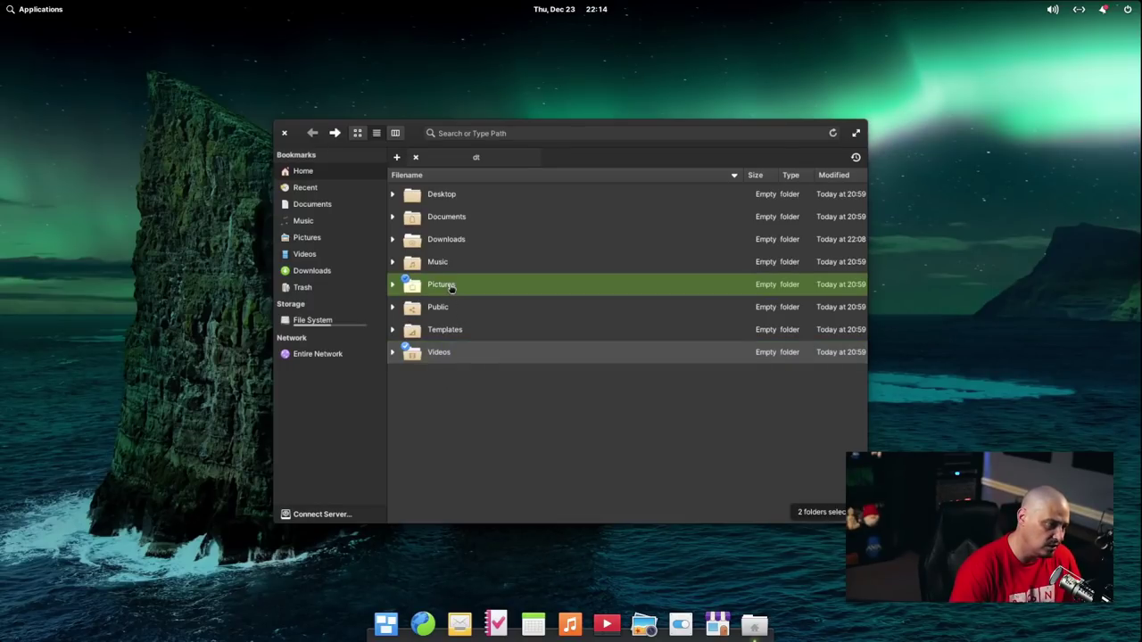
pyautogui.keyDown('ctrl'); pyautogui.click(446, 219); pyautogui.keyUp('ctrl')
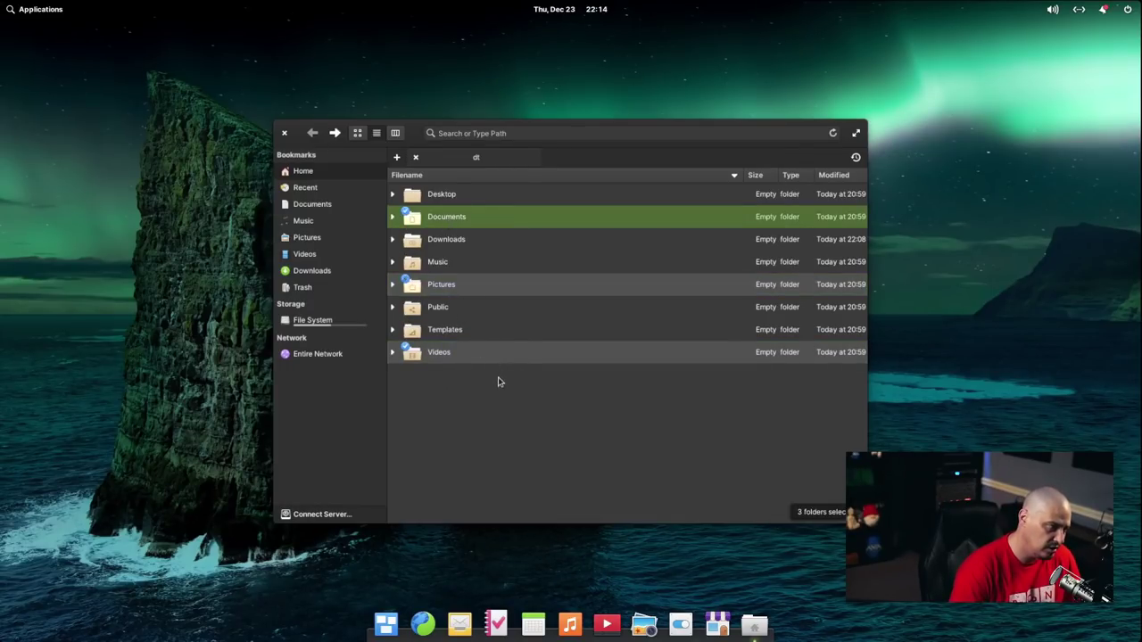
pyautogui.click(534, 448)
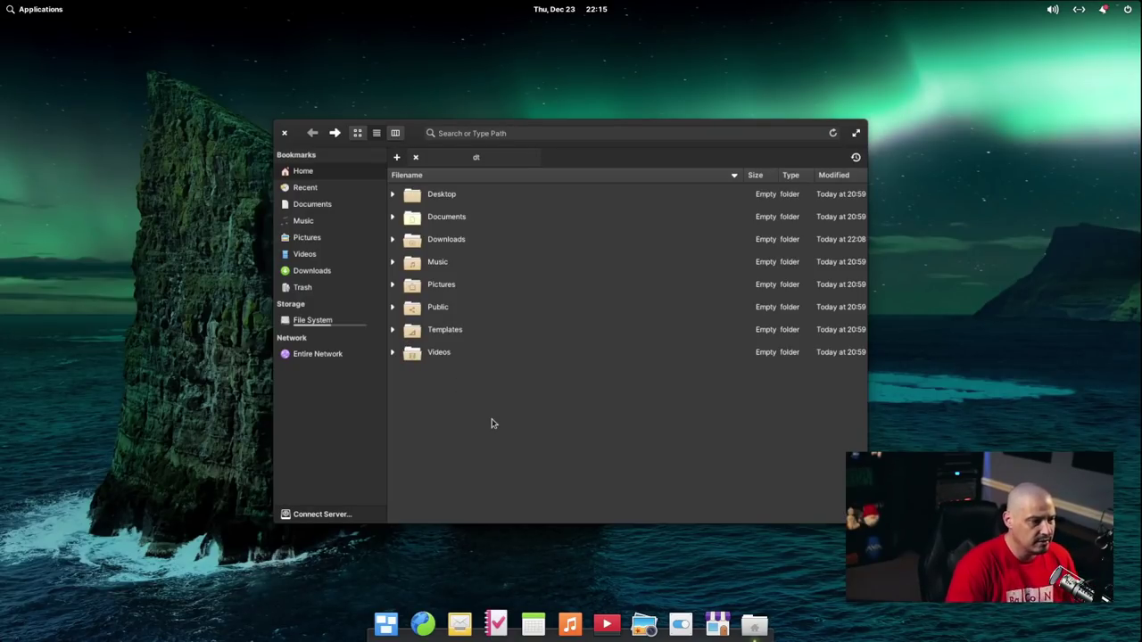
pyautogui.rightClick(430, 357)
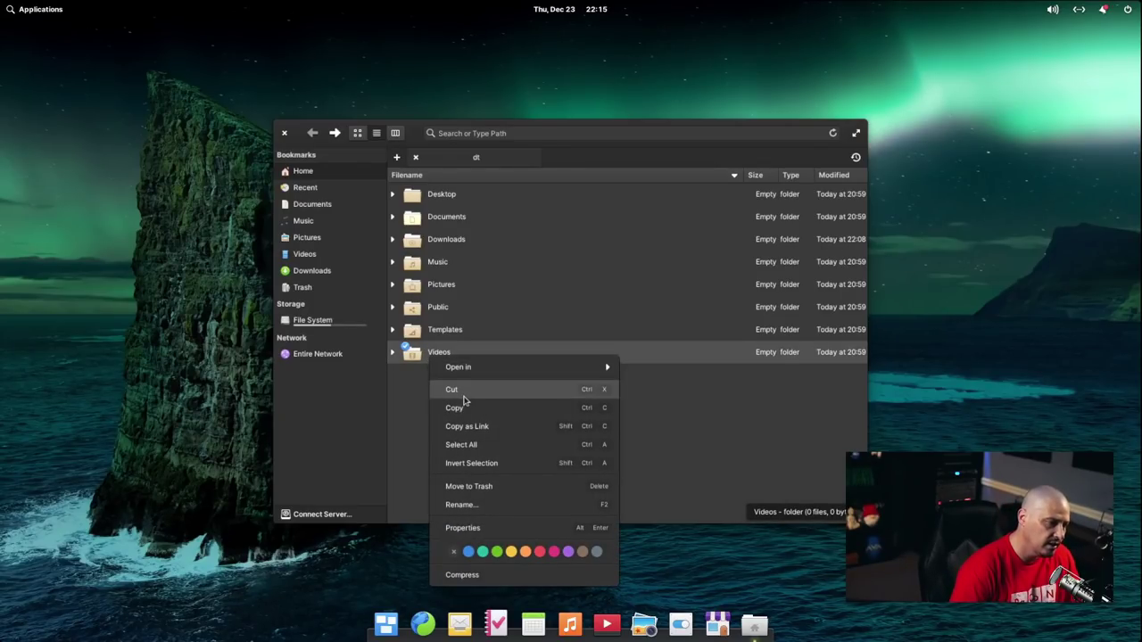
pyautogui.moveTo(580, 367)
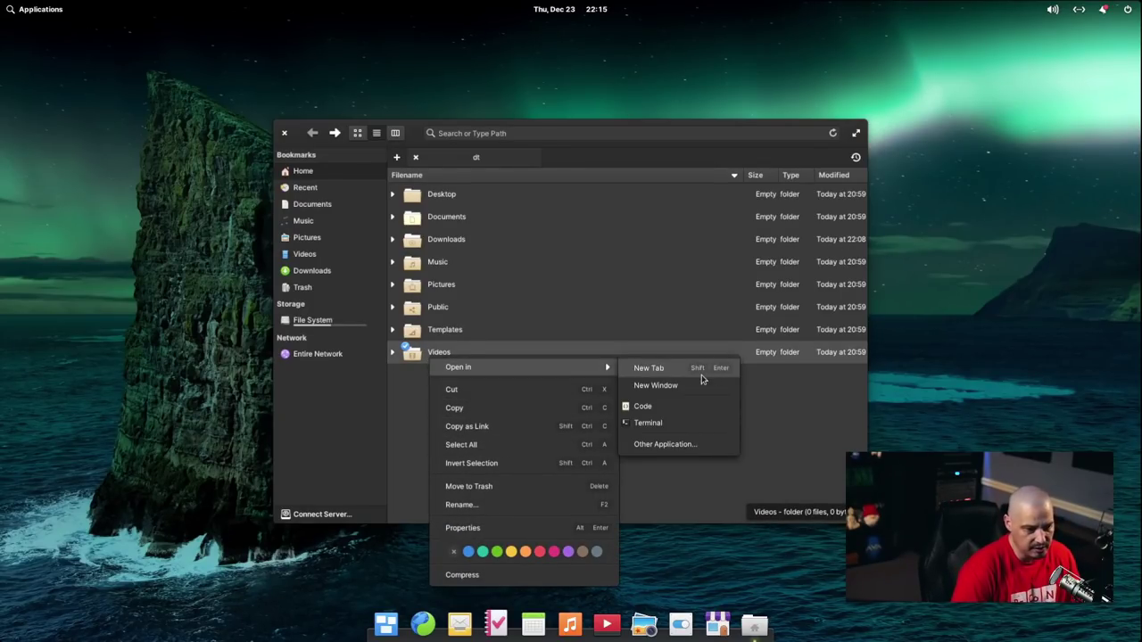
pyautogui.click(773, 412)
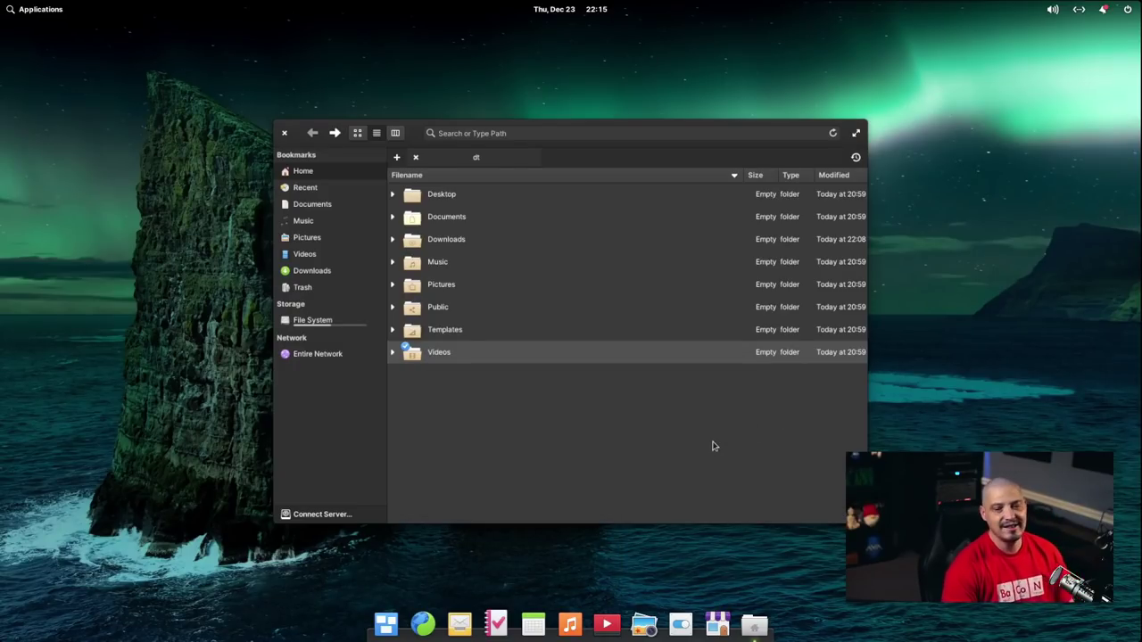
pyautogui.click(660, 454)
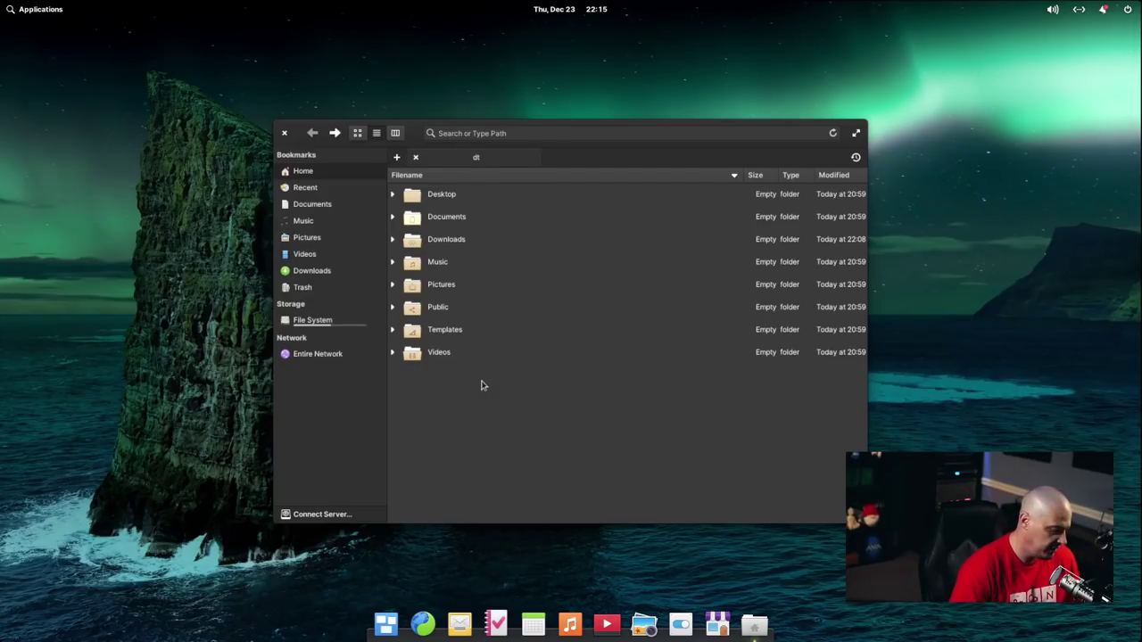
pyautogui.click(444, 354)
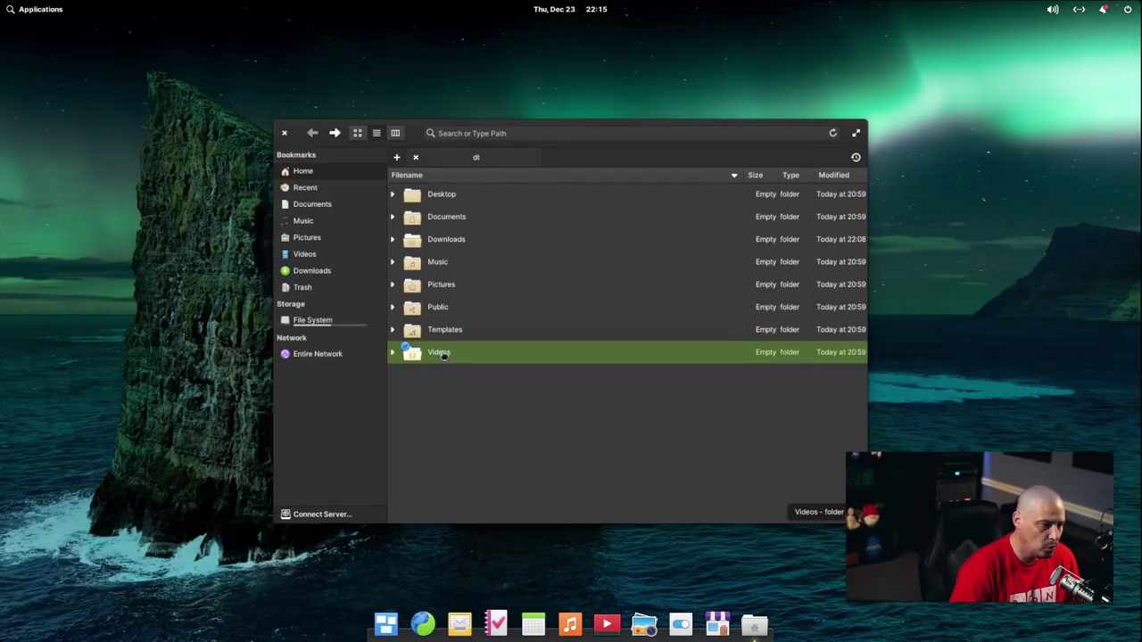
pyautogui.keyDown('ctrl'); pyautogui.click(451, 288); pyautogui.keyUp('ctrl')
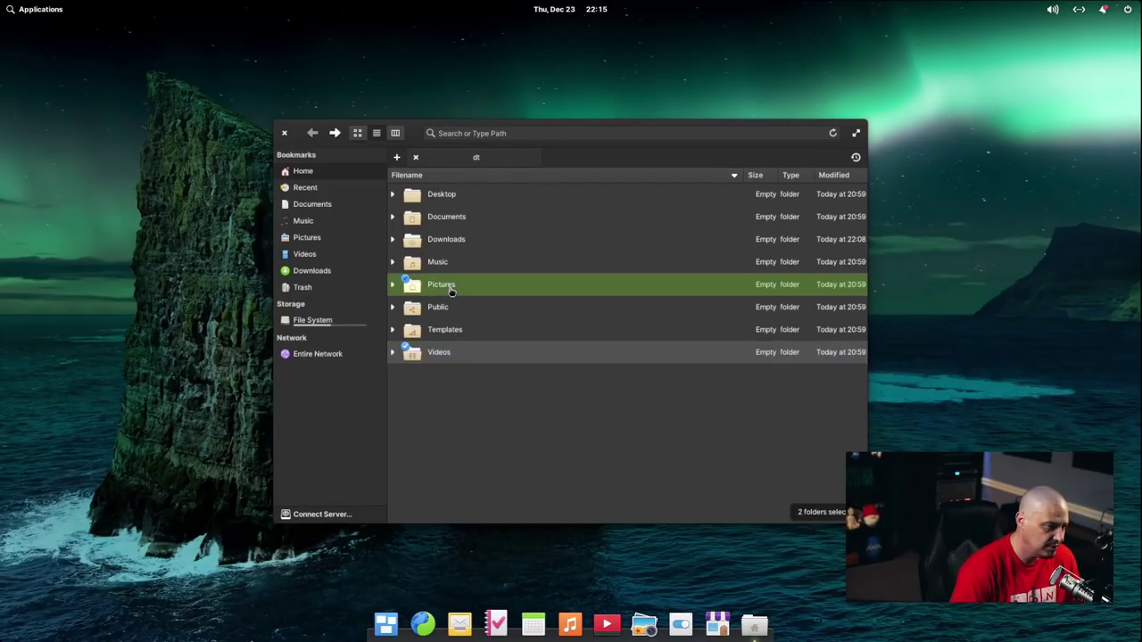
pyautogui.keyDown('ctrl'); pyautogui.click(446, 214); pyautogui.keyUp('ctrl')
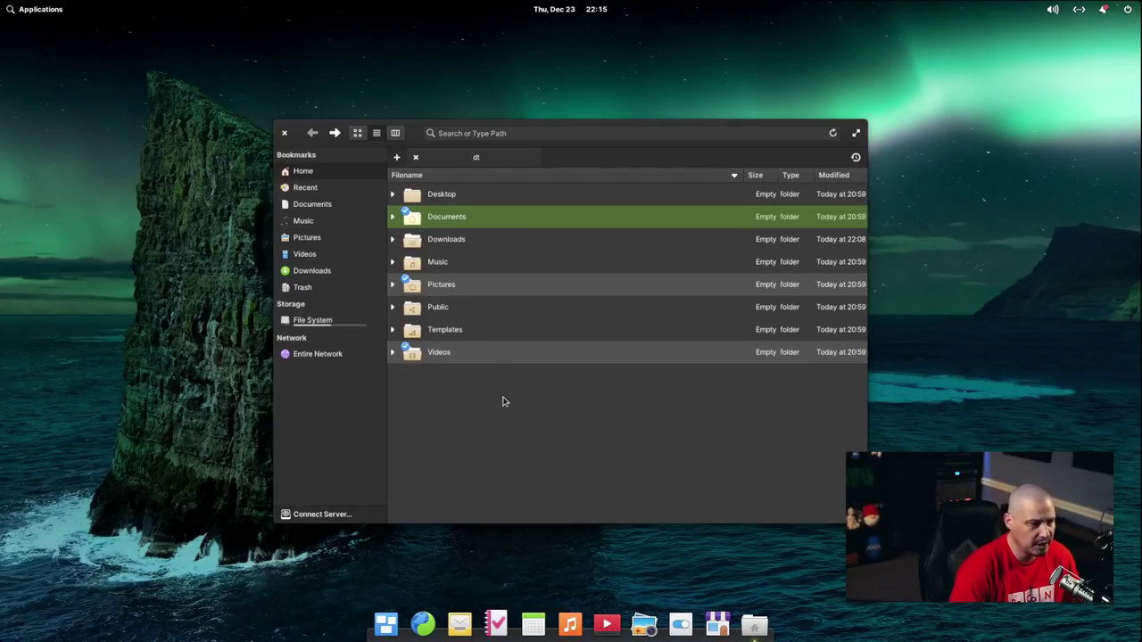
pyautogui.rightClick(466, 360)
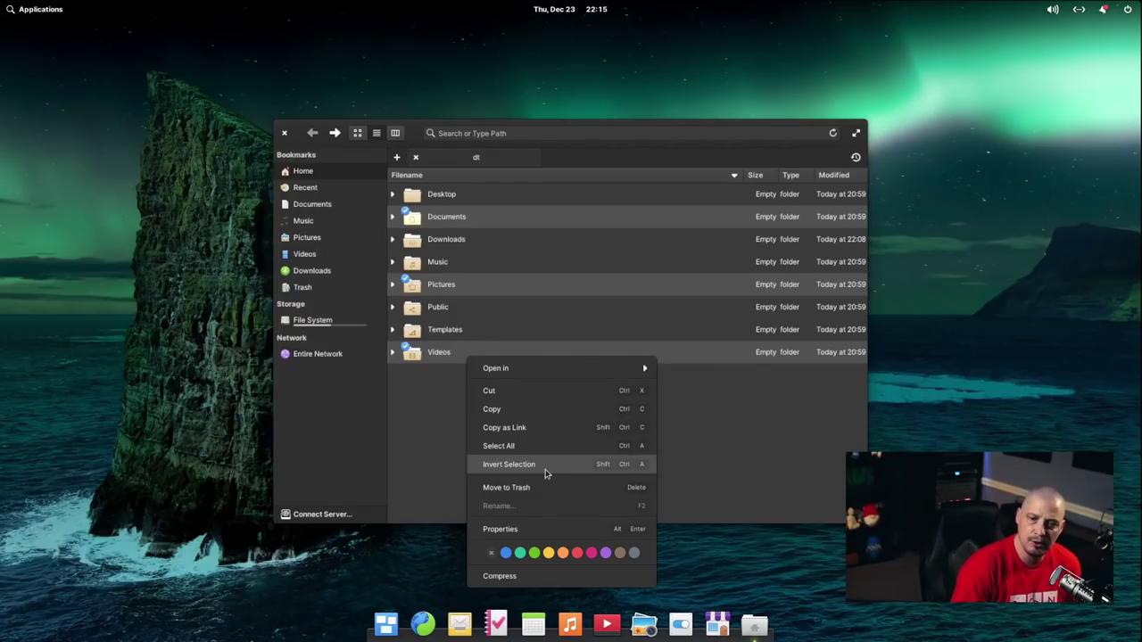
pyautogui.click(546, 474)
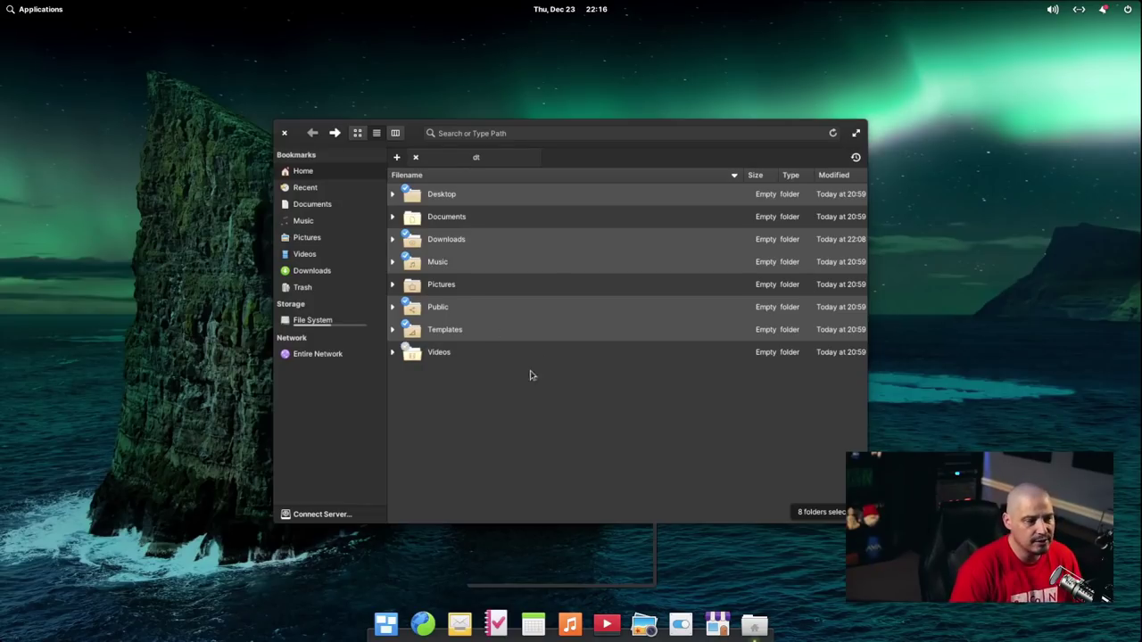
pyautogui.click(484, 428)
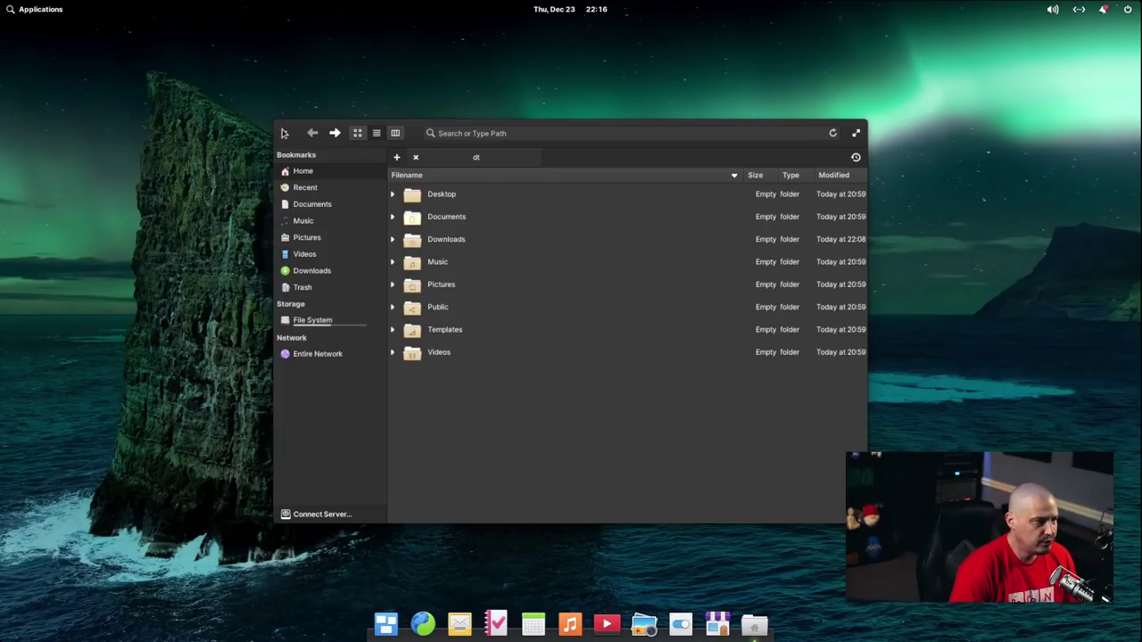
# - Pin Files to the dock with Keep in Dock, then close the Files window
pyautogui.rightClick(759, 624)
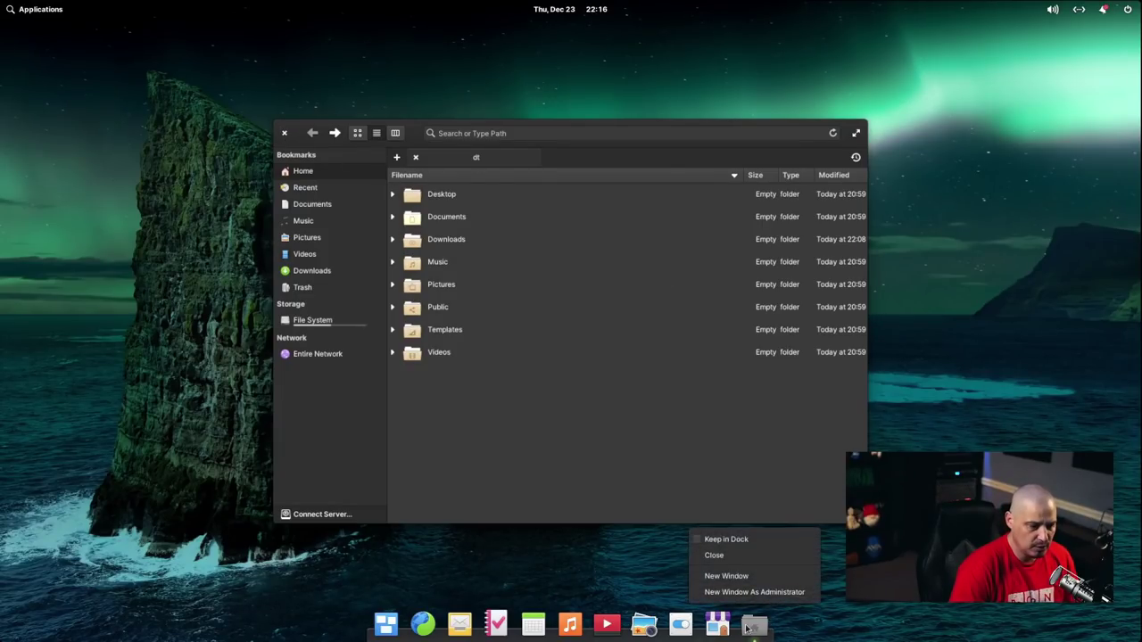
pyautogui.click(723, 540)
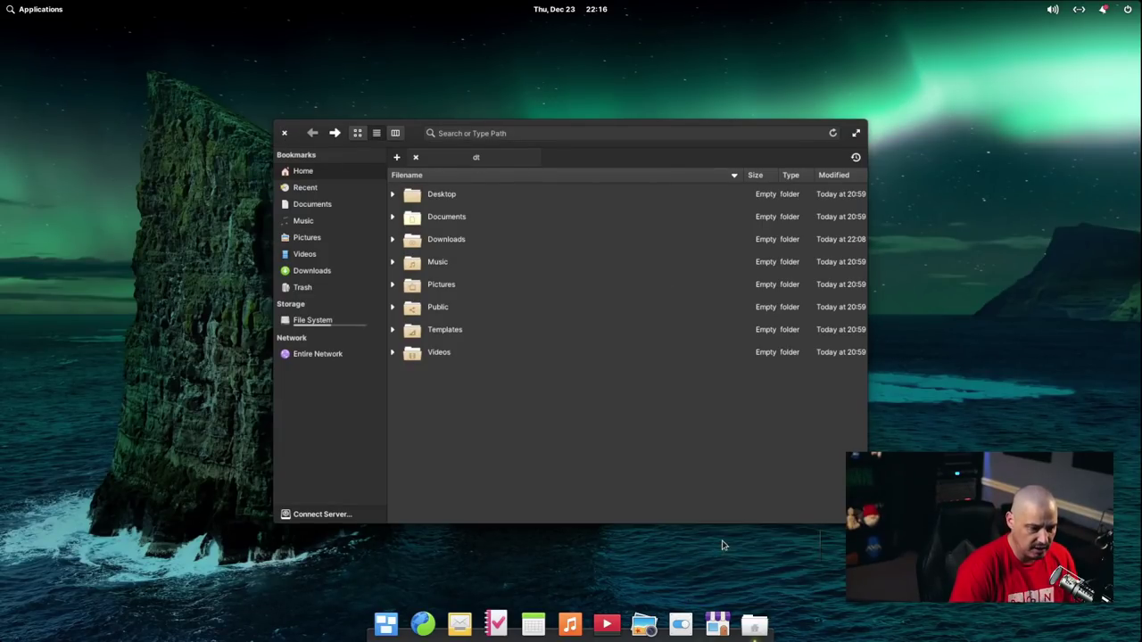
pyautogui.click(286, 133)
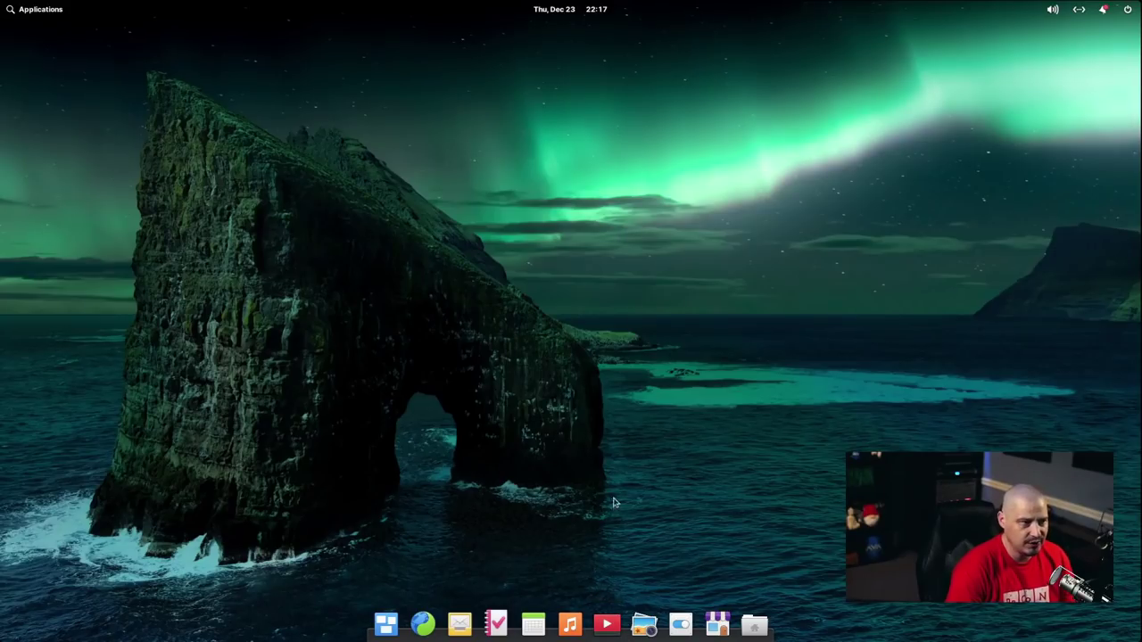
# - Select December 25 in the panel calendar to reveal the Christmas list task due at 12:00
pyautogui.click(550, 13)
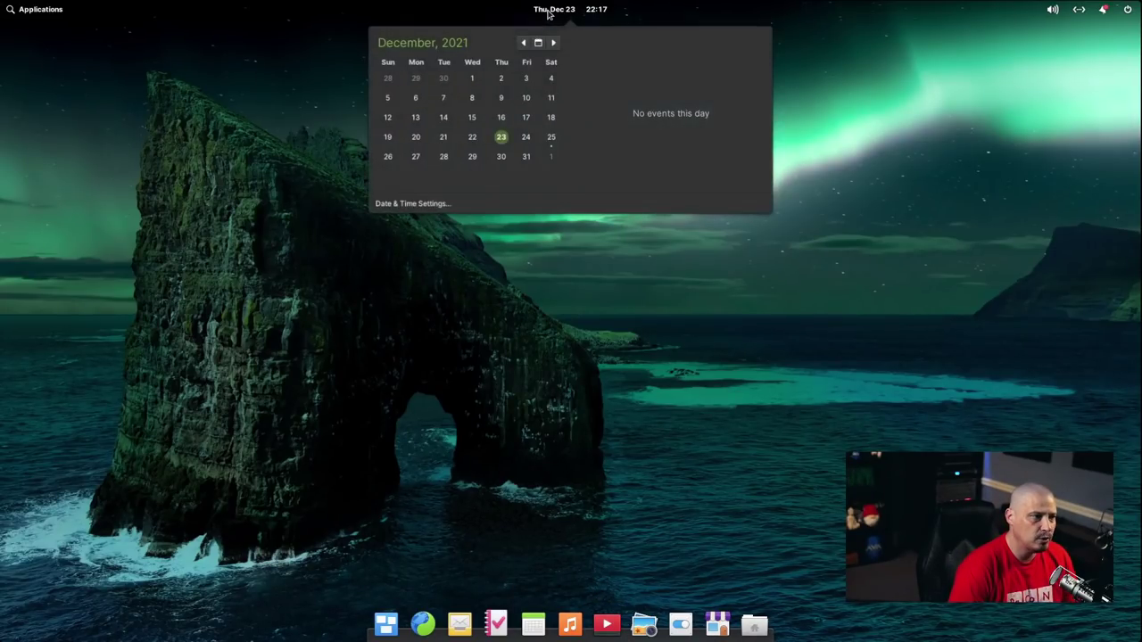
pyautogui.click(551, 139)
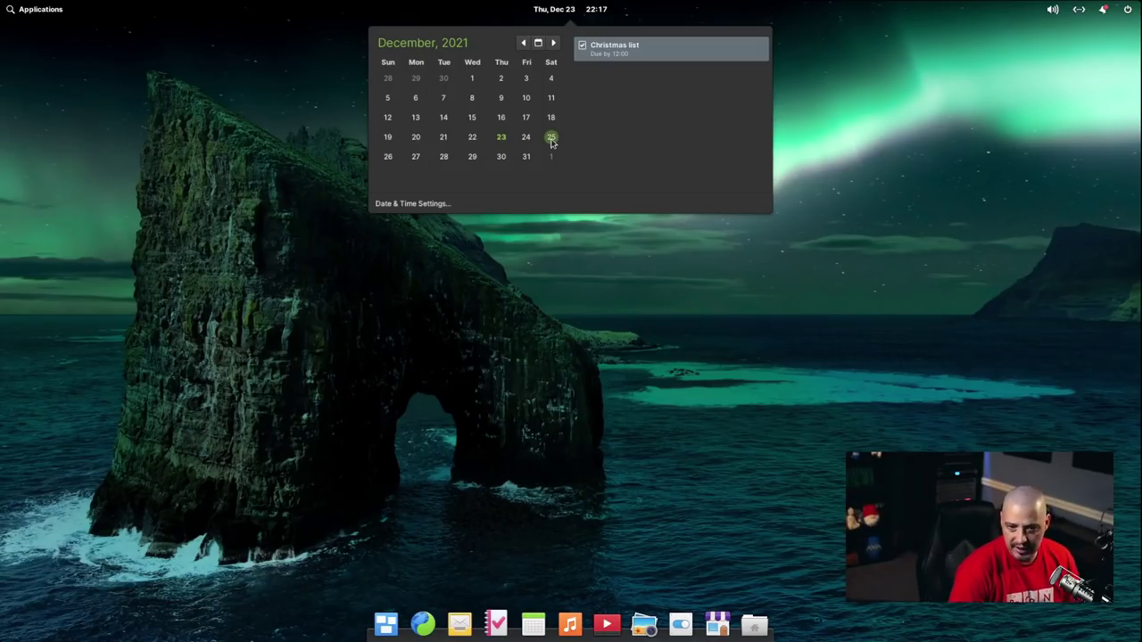
# - View the Christmas list task in Tasks, close Tasks, and launch GNOME Web on Flathub's GIMP page
pyautogui.click(635, 51)
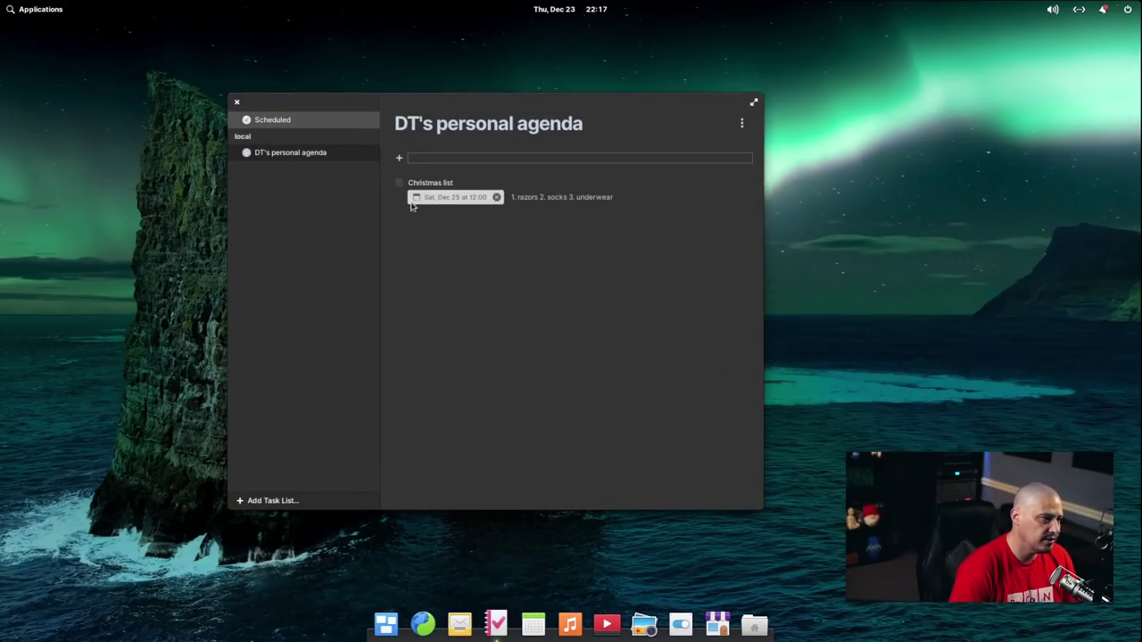
pyautogui.click(437, 183)
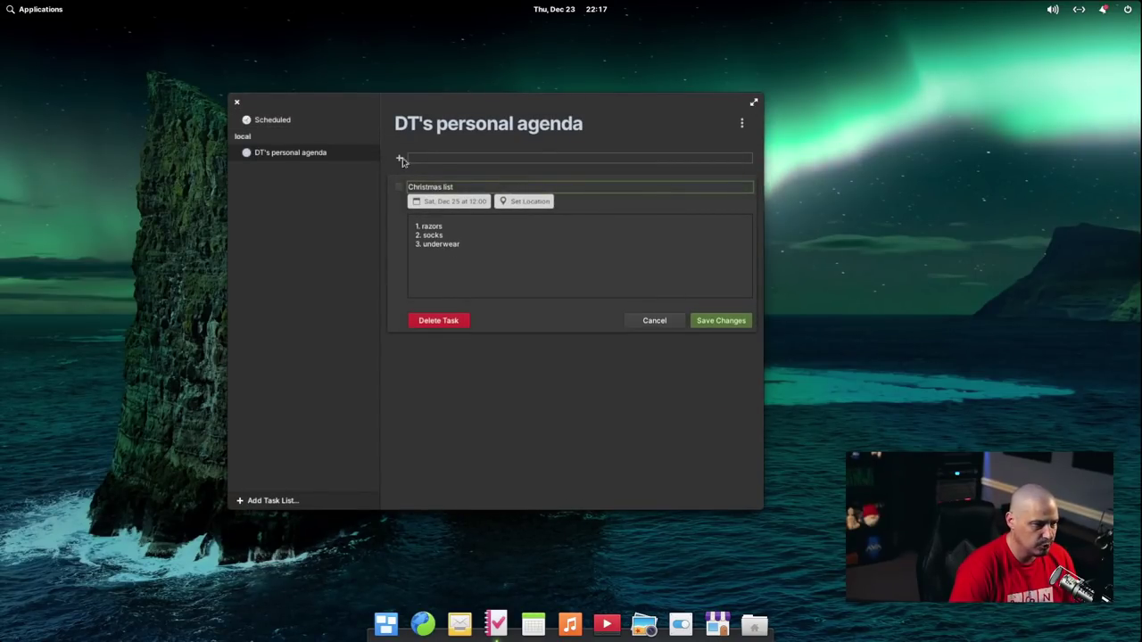
pyautogui.click(238, 105)
pyautogui.click(424, 623)
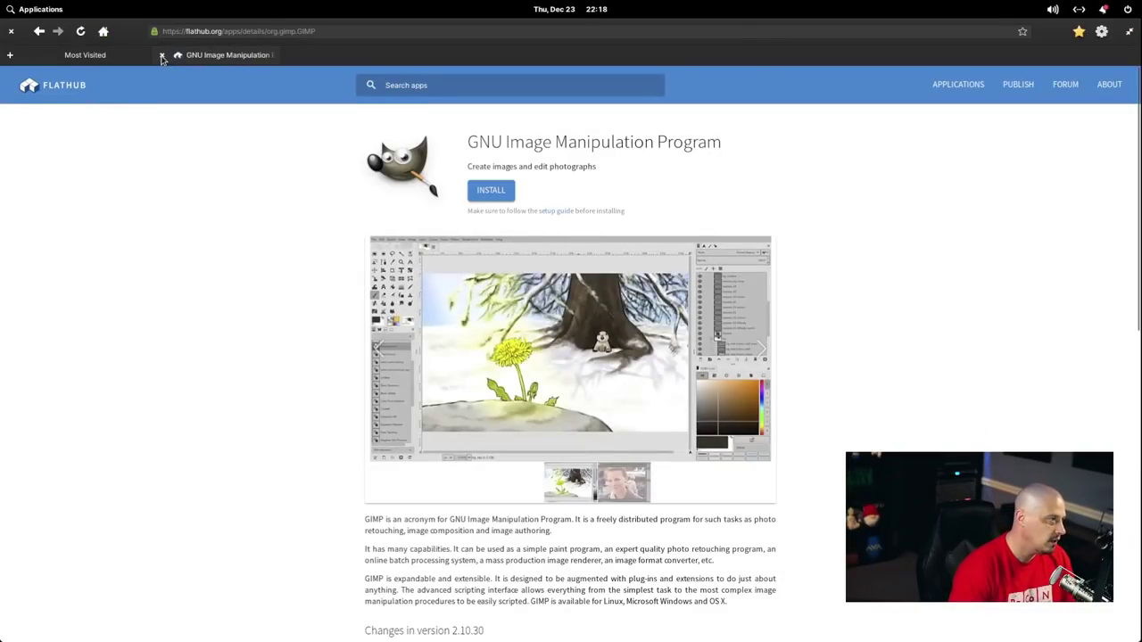
# - Close the GIMP Flathub tab and load distro.tube from the address bar
pyautogui.click(163, 56)
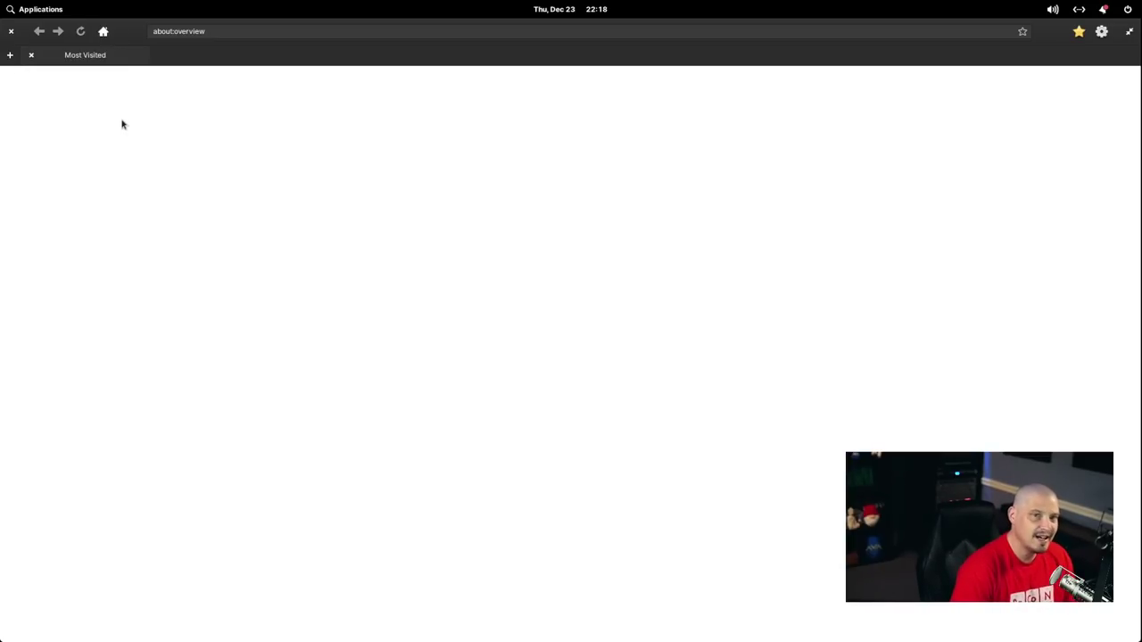
pyautogui.click(191, 34)
pyautogui.write('distr')
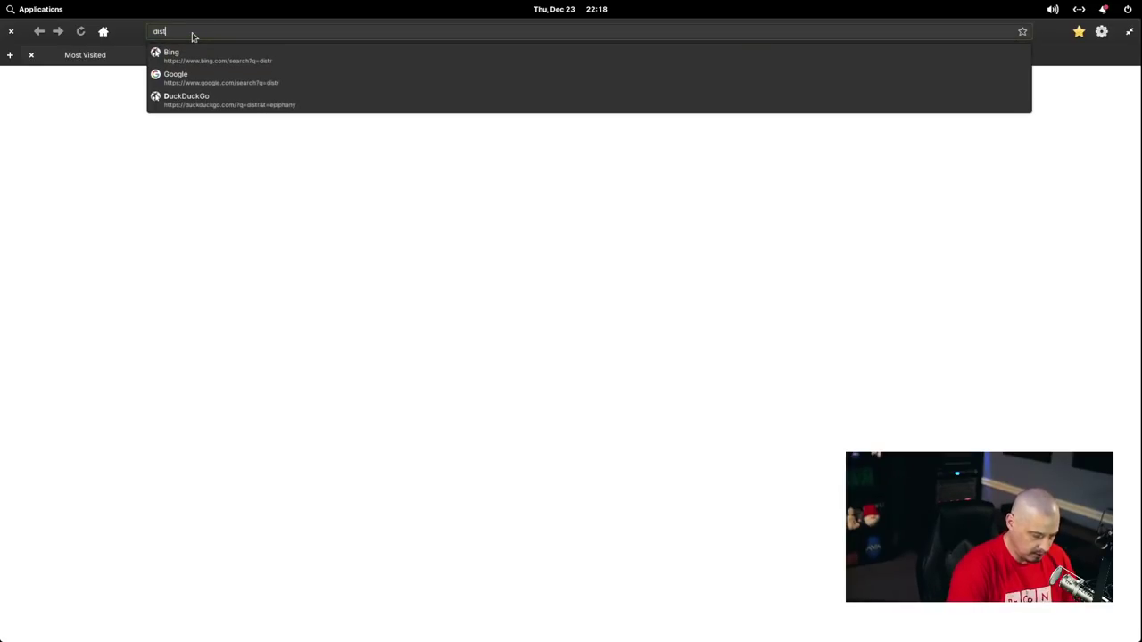
pyautogui.write('o.tube')
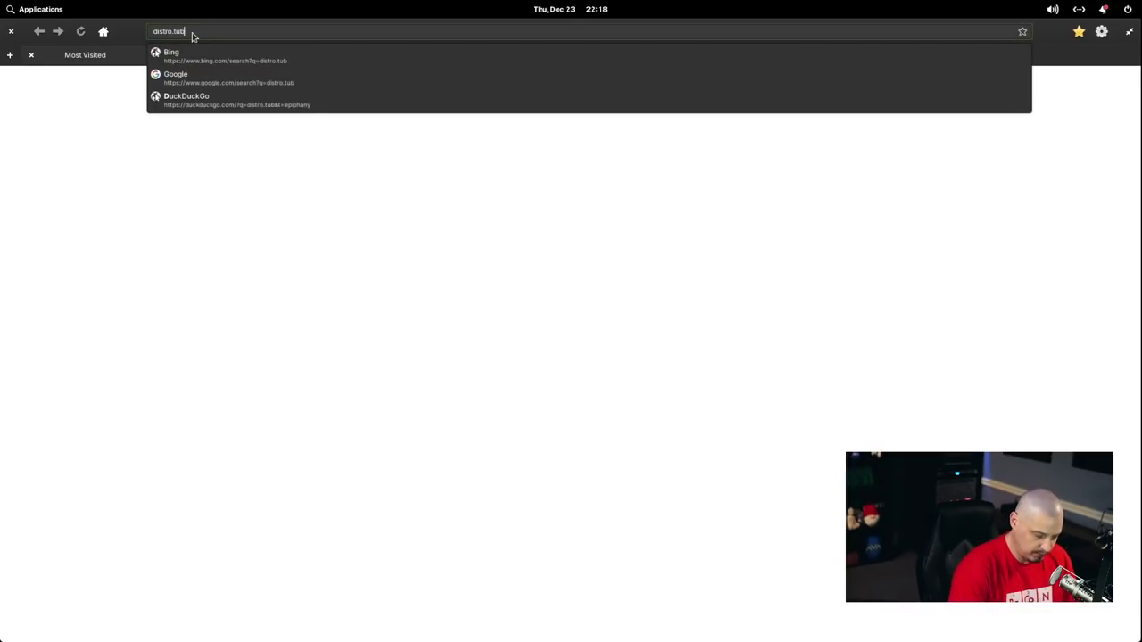
pyautogui.press('Return')
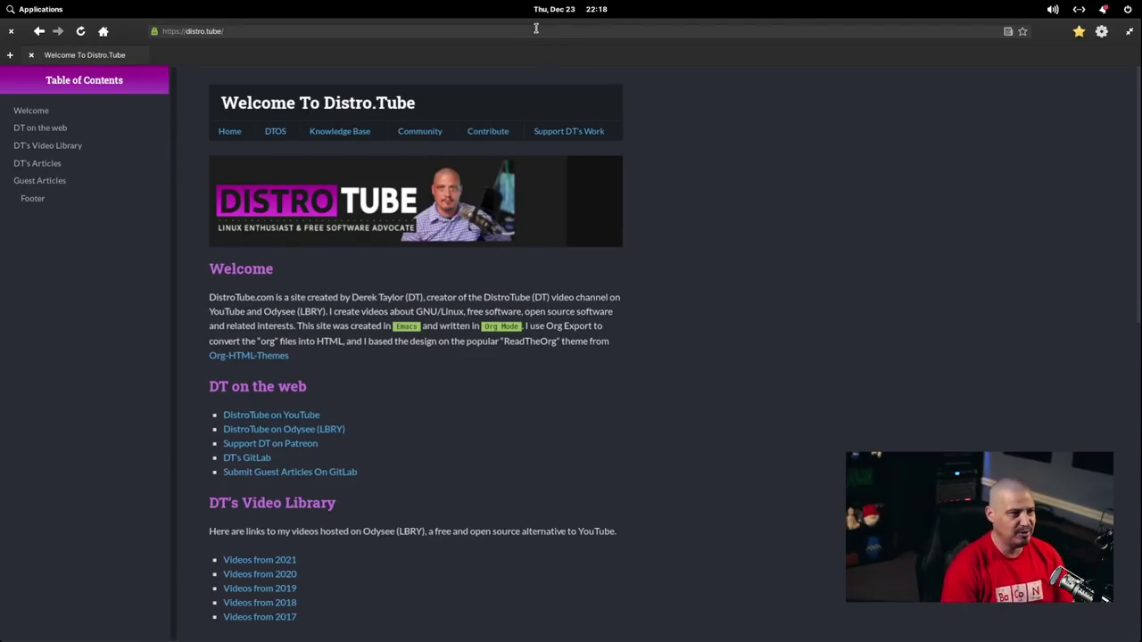
# - Unmaximize the GNOME Web window, move it toward the screen centre, then close it
pyautogui.doubleClick(1046, 32)
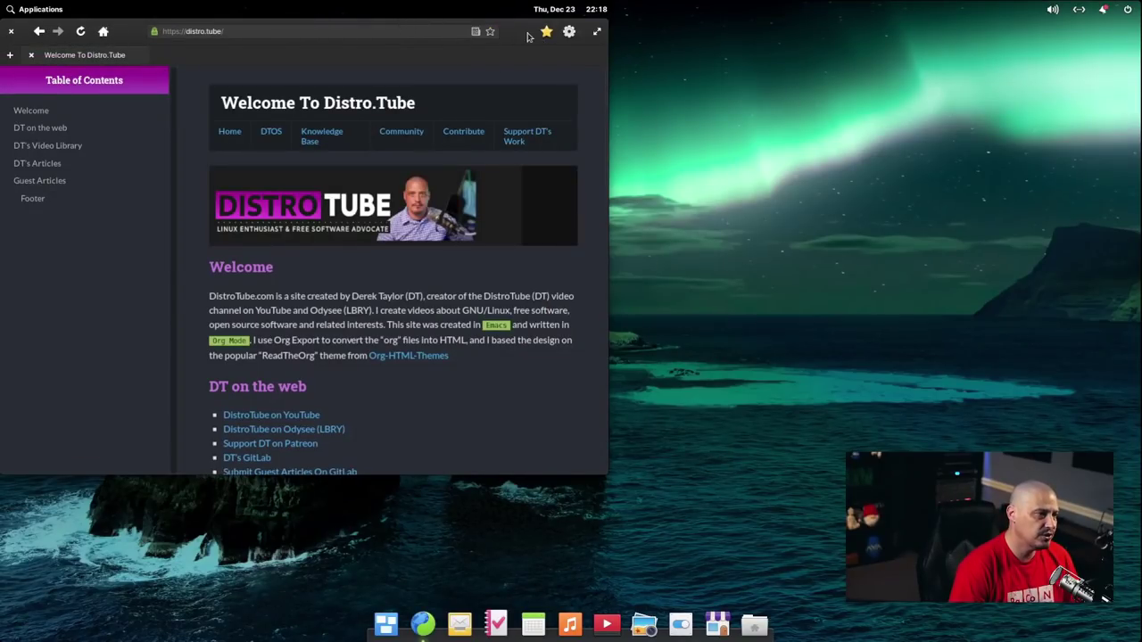
pyautogui.moveTo(524, 33); pyautogui.dragTo(568, 71)
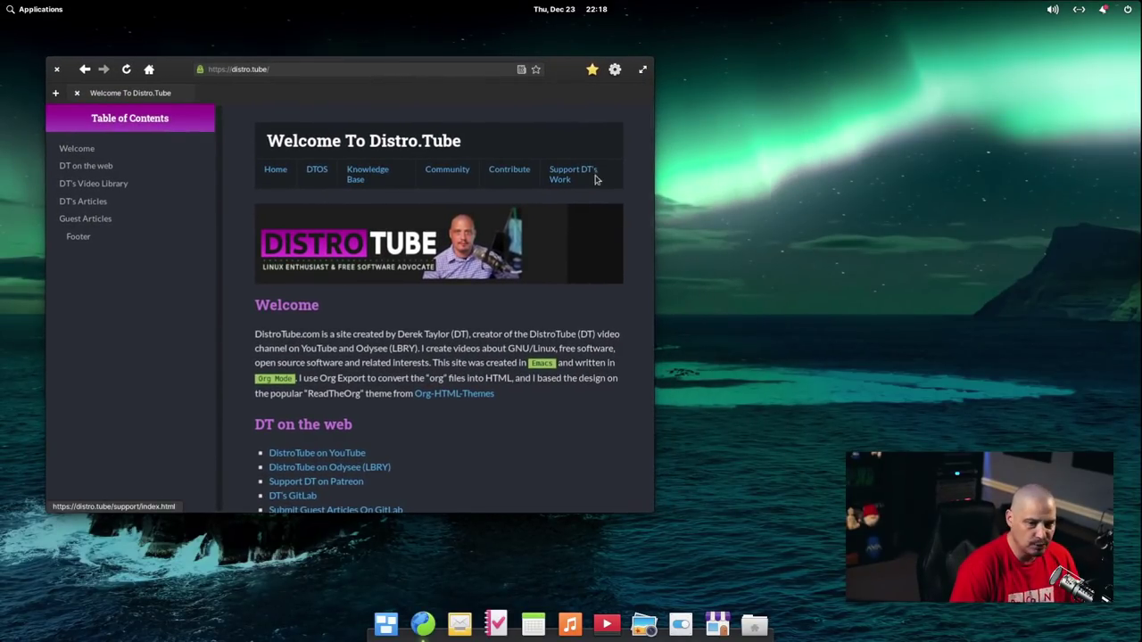
pyautogui.click(58, 70)
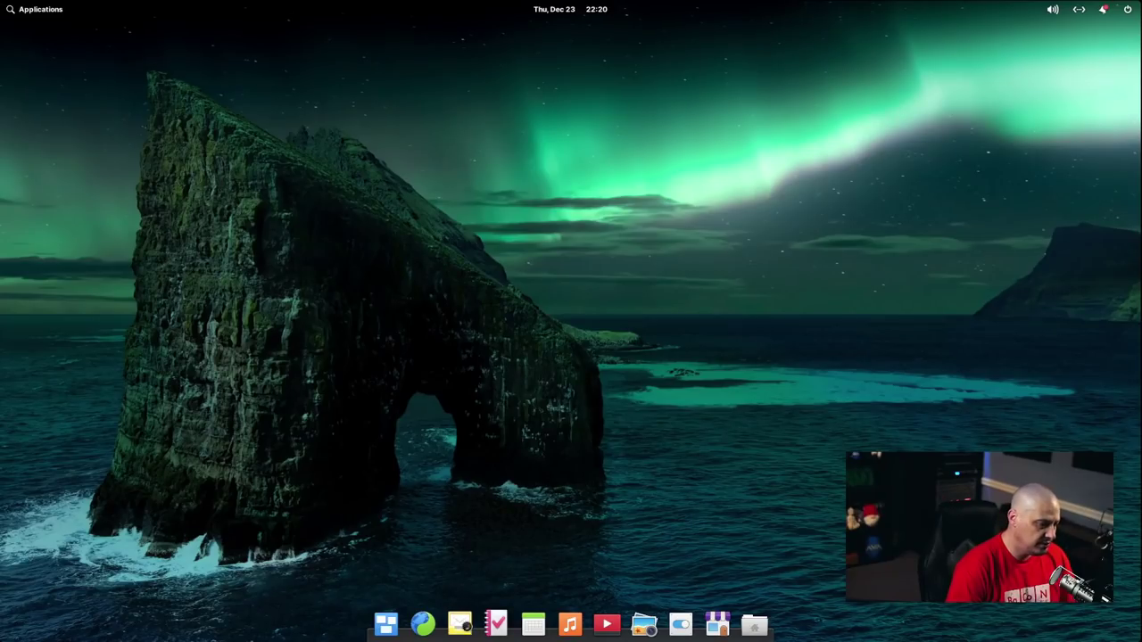
pyautogui.click(459, 623)
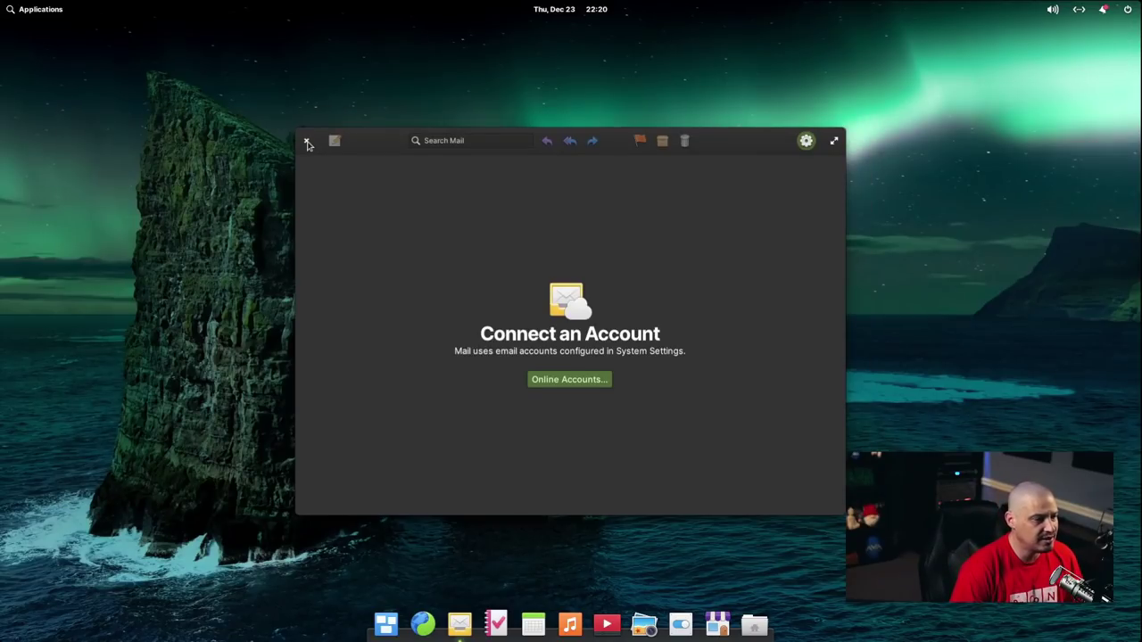
pyautogui.click(306, 142)
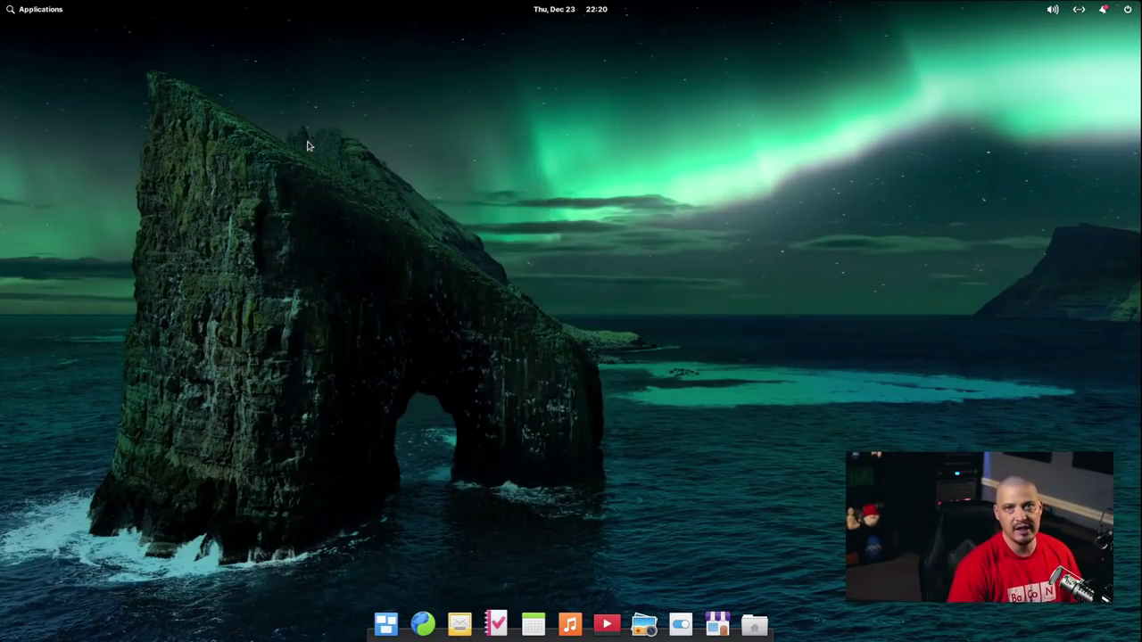
pyautogui.click(496, 622)
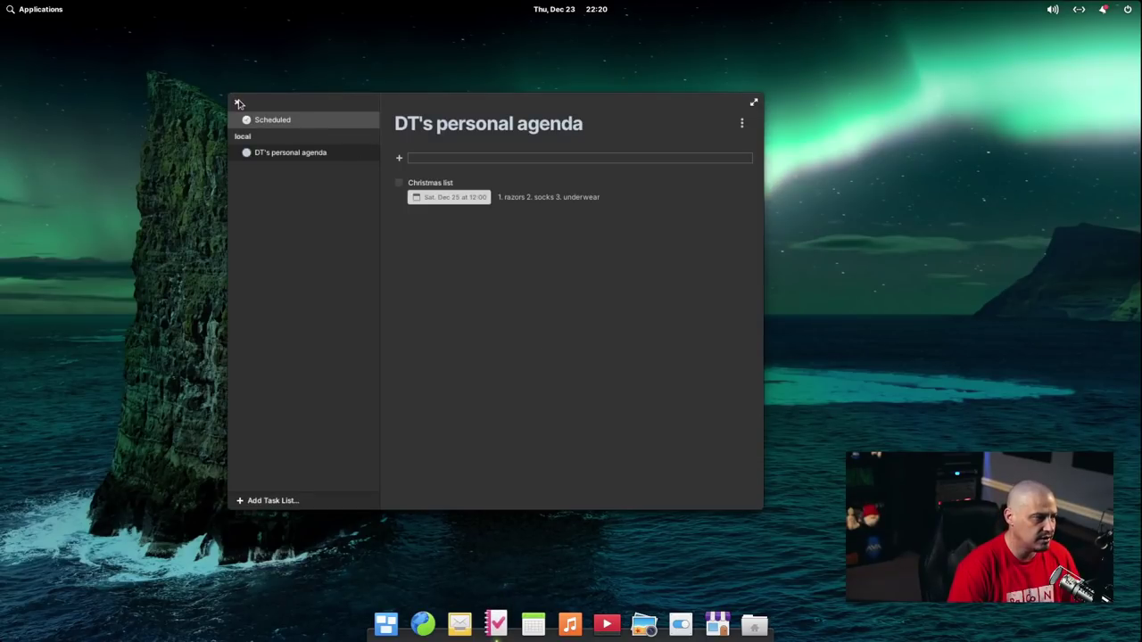
# - Close Tasks, launch Calendar on Saturday, Dec 25, and briefly check the list of calendars
pyautogui.click(233, 101)
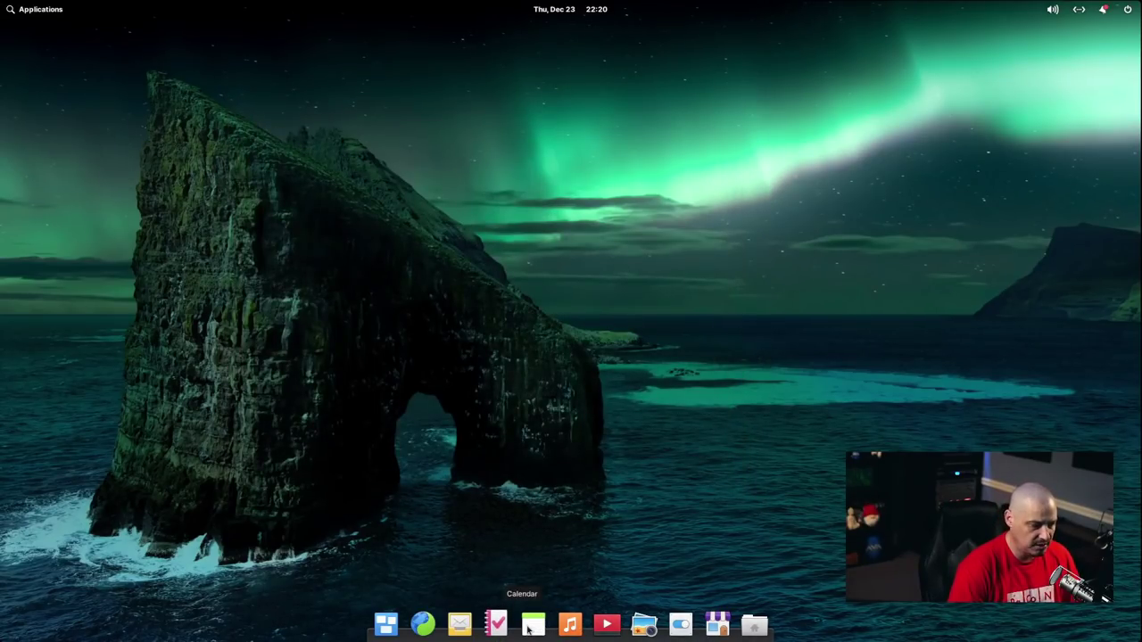
pyautogui.click(528, 627)
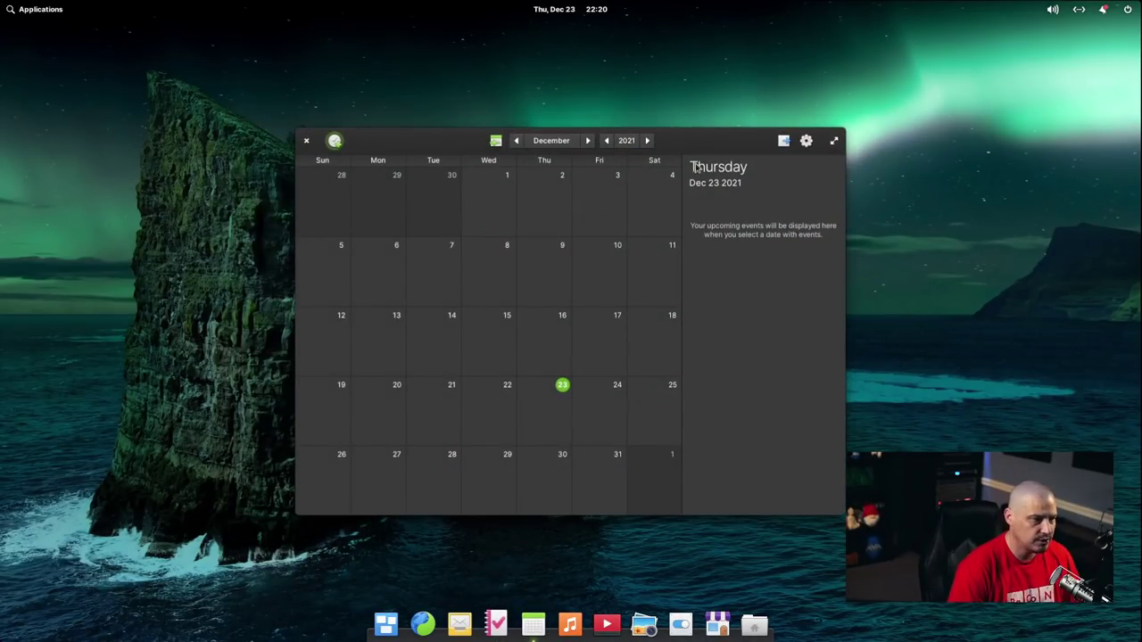
pyautogui.click(569, 8)
pyautogui.click(858, 69)
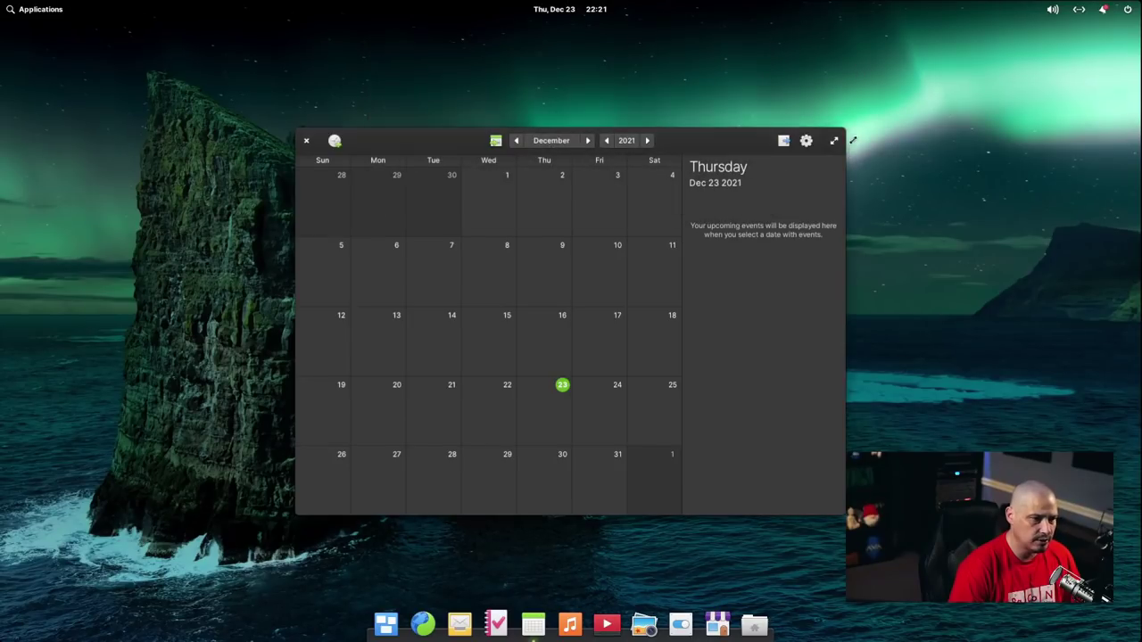
pyautogui.click(662, 414)
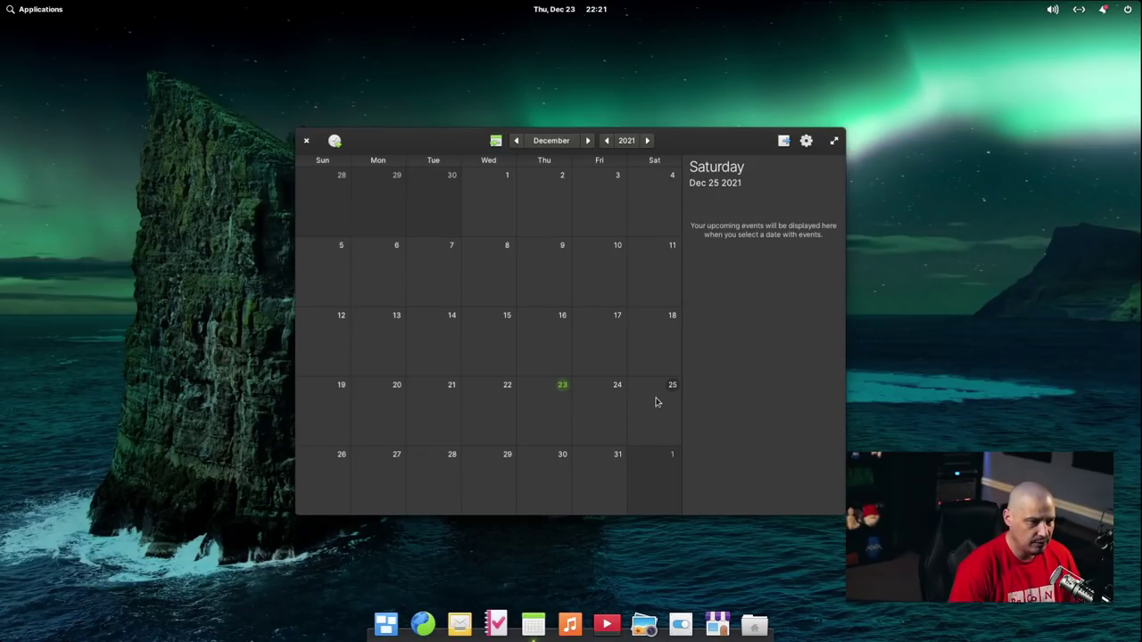
pyautogui.click(808, 144)
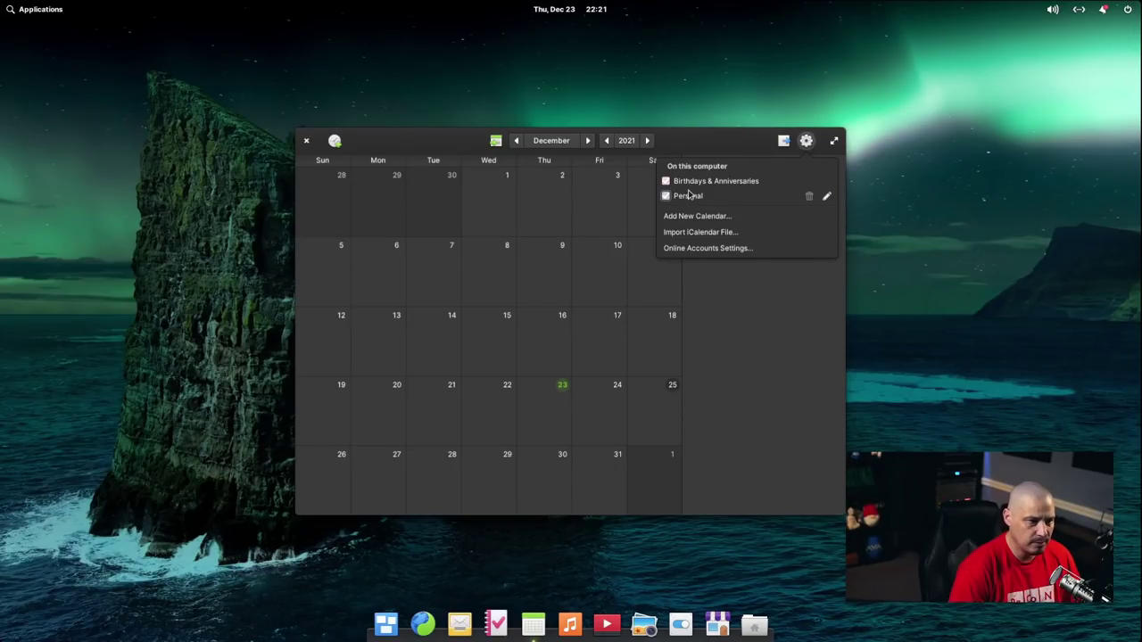
pyautogui.click(748, 312)
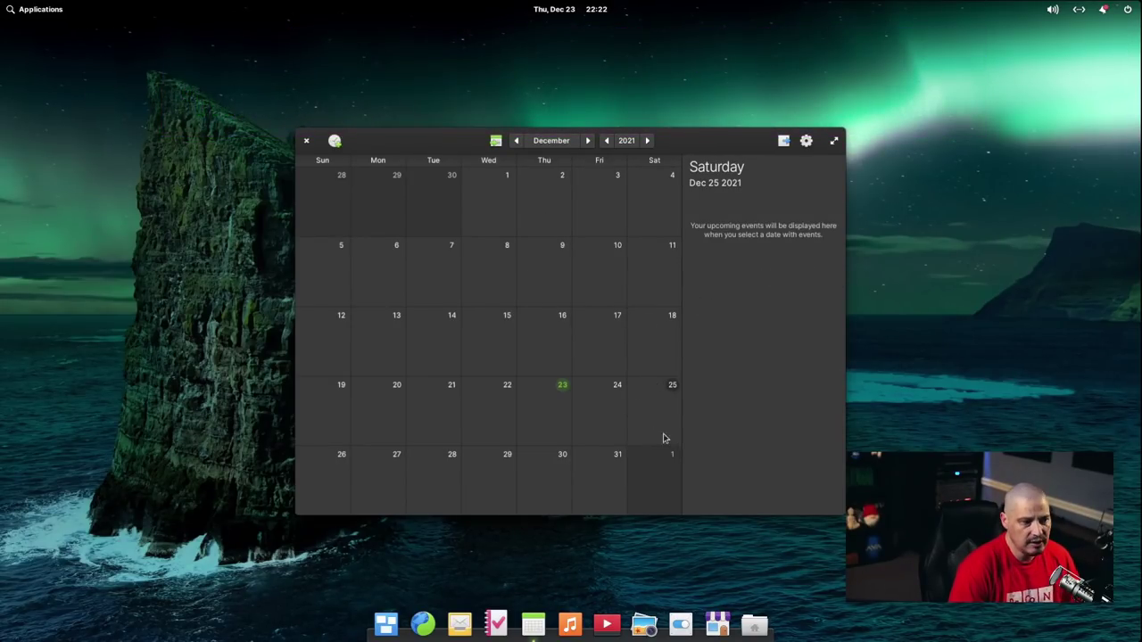
# - Check Dec 25 in the panel clock popover and Calendar's Dec 24–25, then close Calendar
pyautogui.click(561, 12)
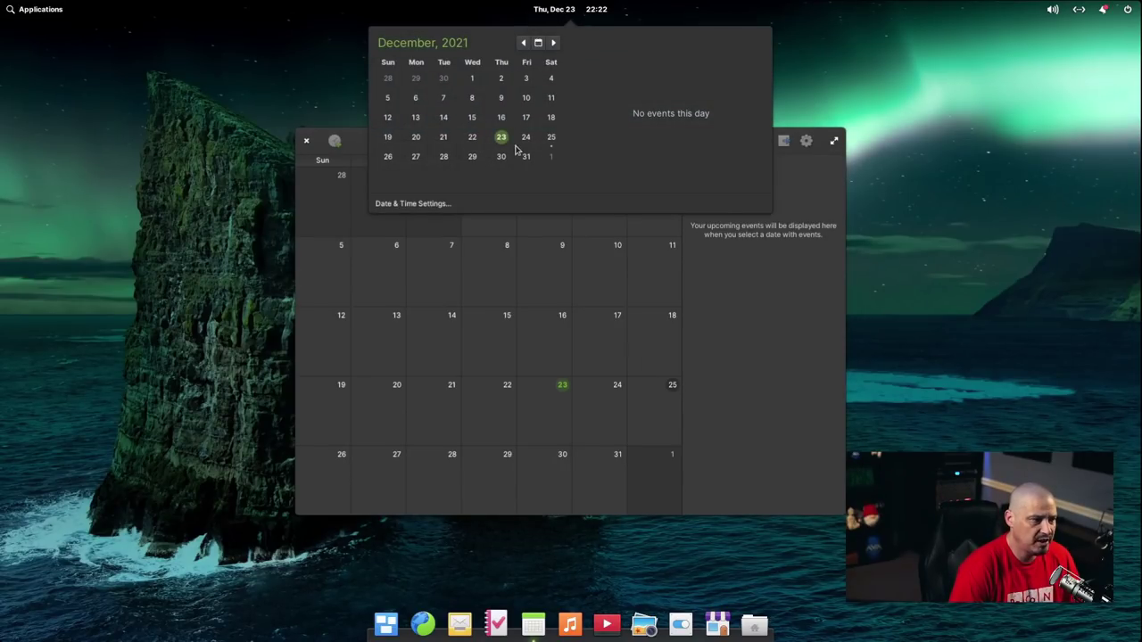
pyautogui.click(554, 136)
pyautogui.click(912, 195)
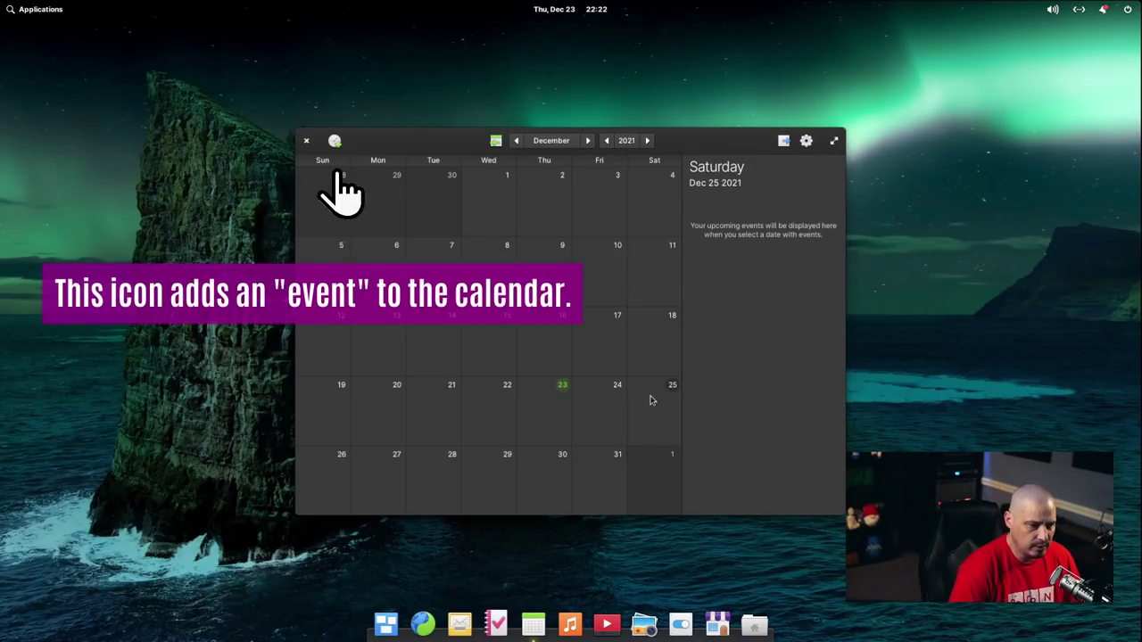
pyautogui.click(600, 407)
pyautogui.click(664, 399)
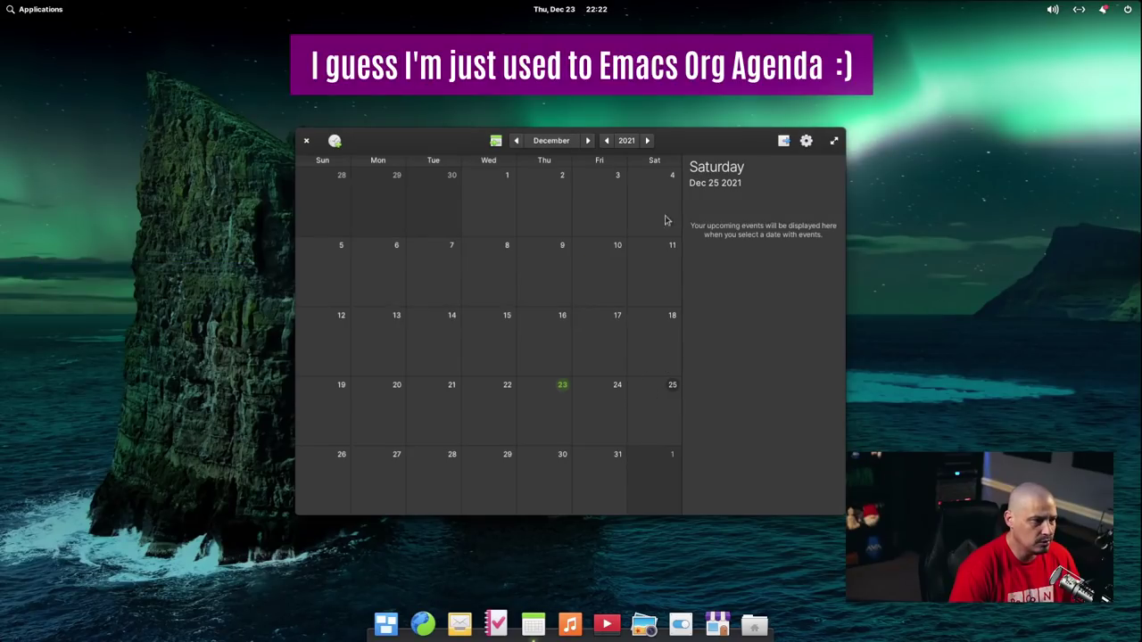
pyautogui.click(306, 140)
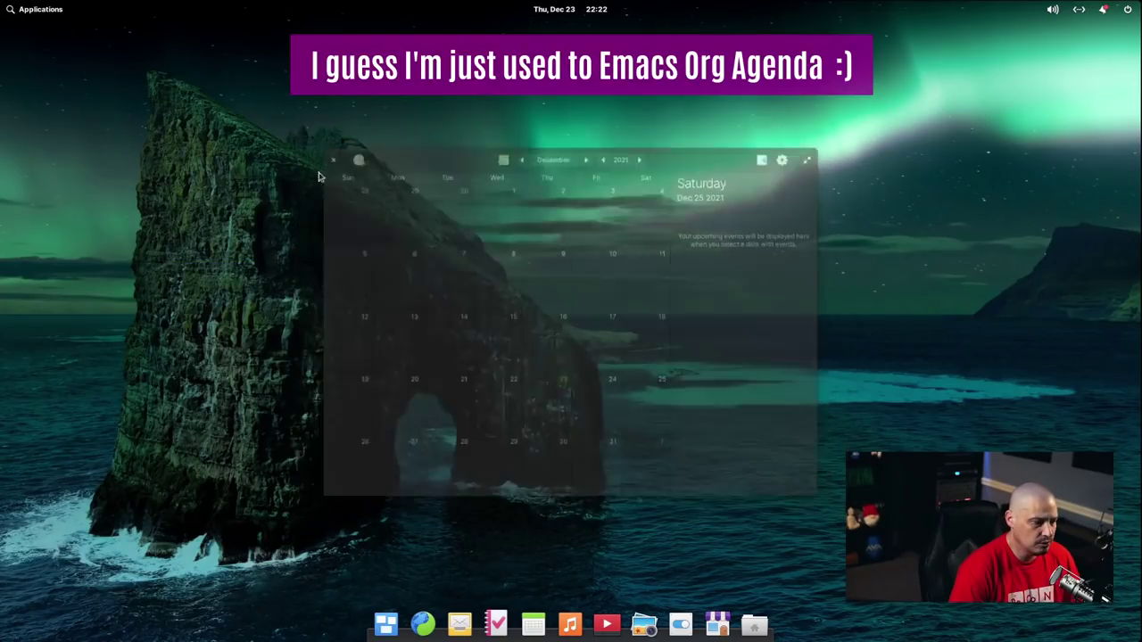
pyautogui.click(570, 624)
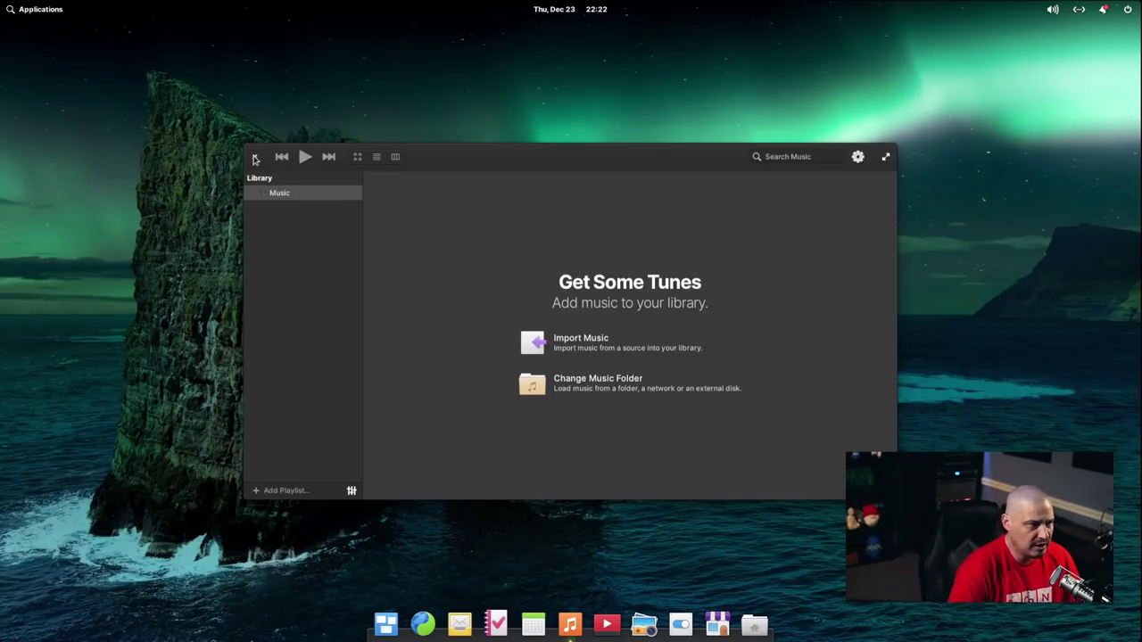
pyautogui.click(254, 157)
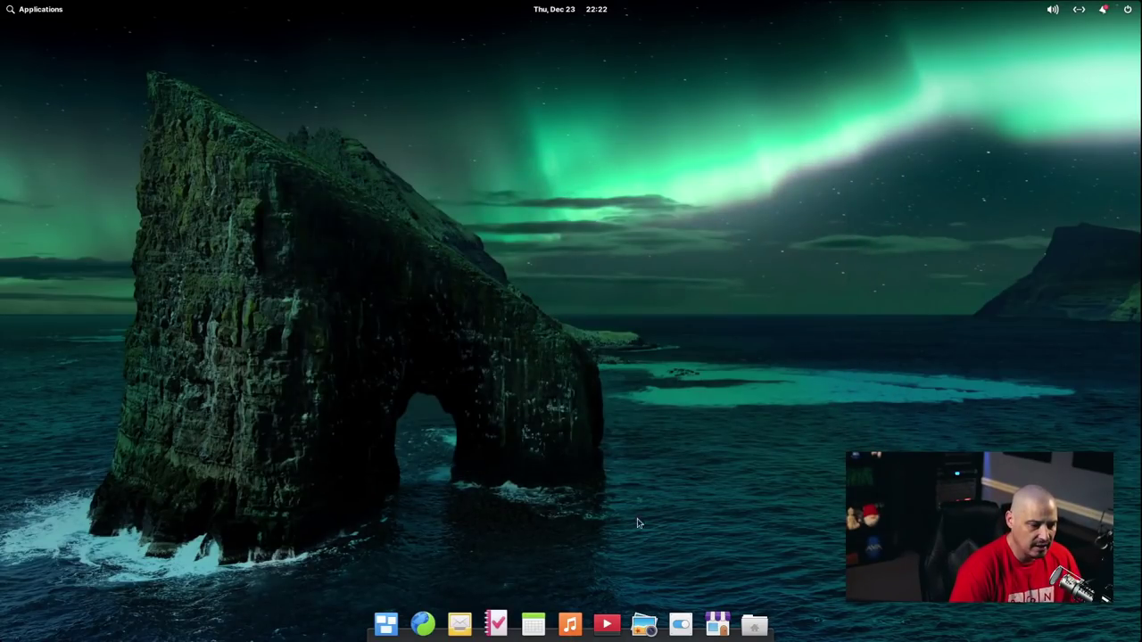
pyautogui.click(606, 623)
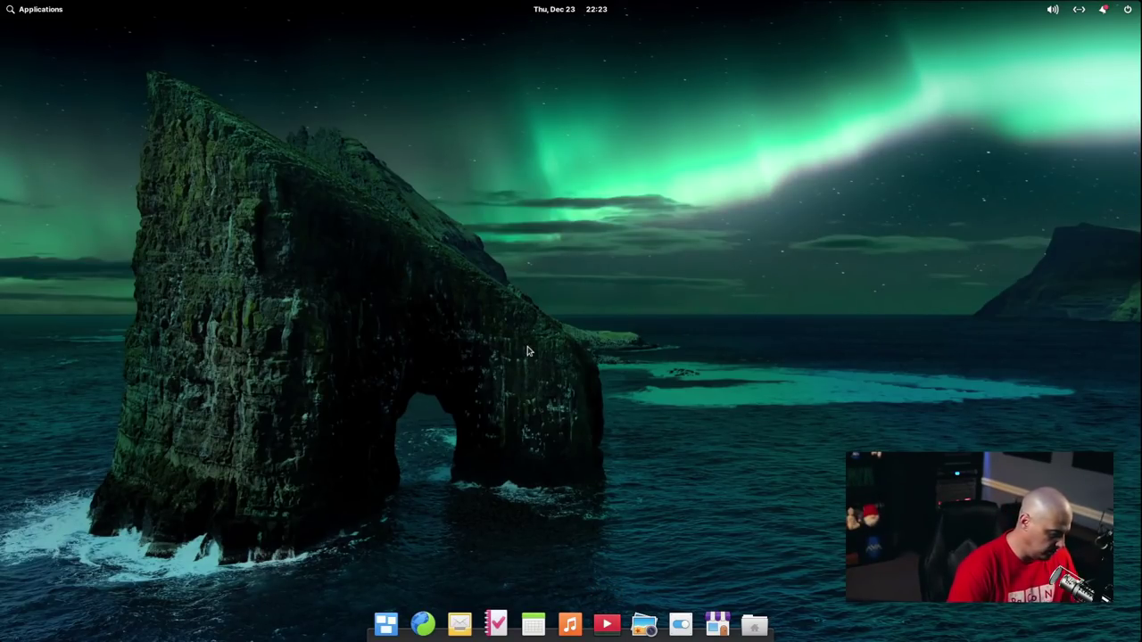
# - Open Terminal, run flatpak list, and select the Videos application ID in the output
pyautogui.press('super+t')
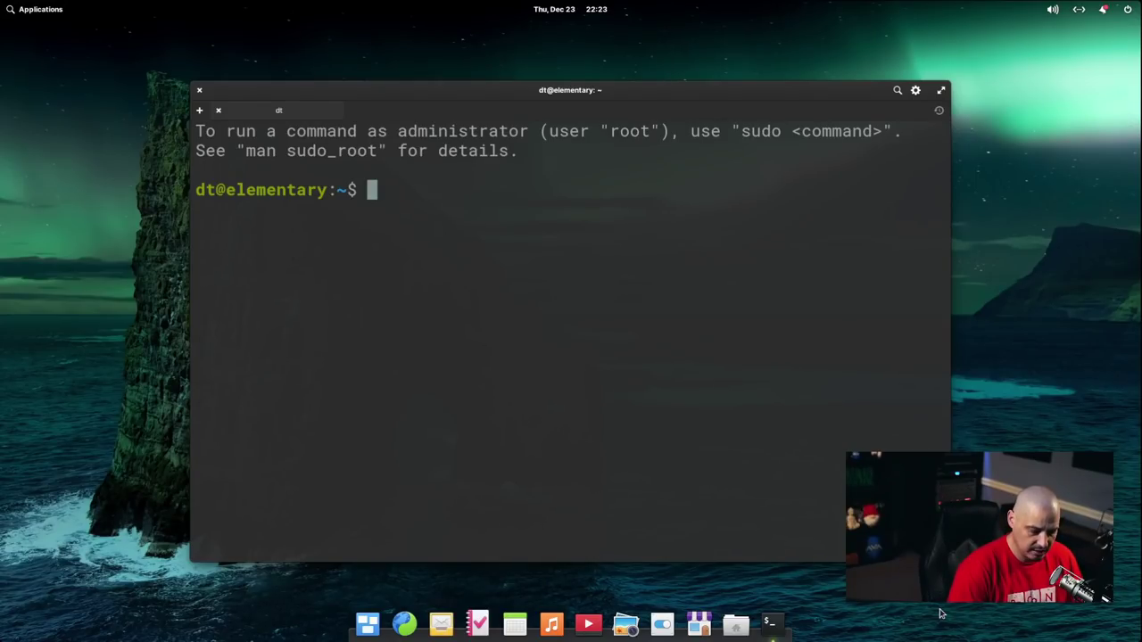
pyautogui.write('flatpak list')
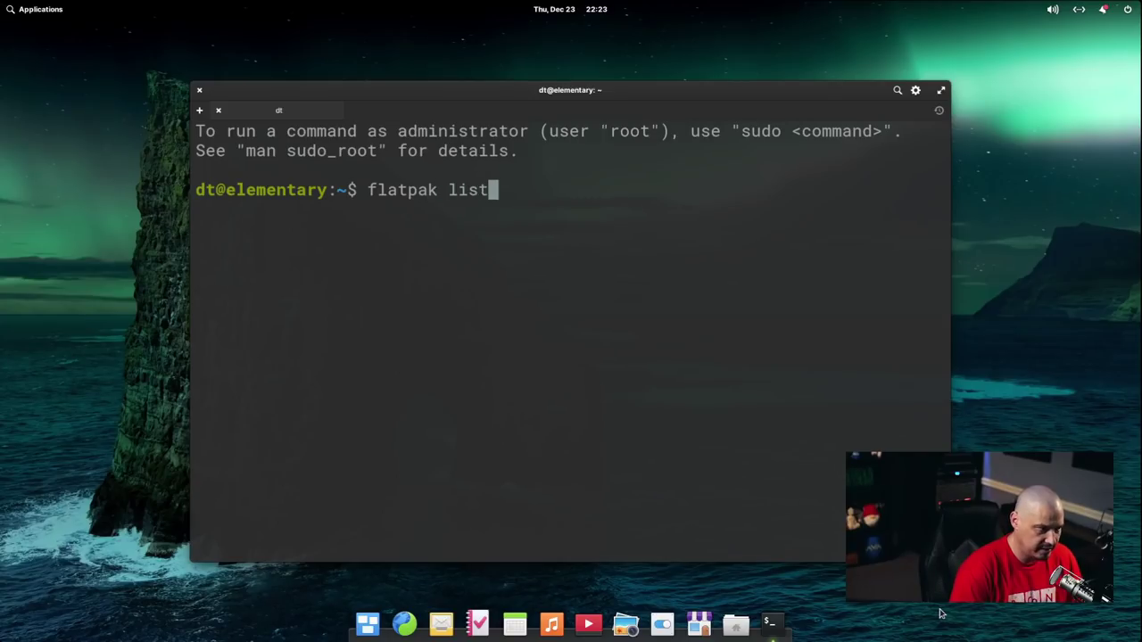
pyautogui.press('Return')
pyautogui.moveTo(196, 347); pyautogui.dragTo(532, 355)
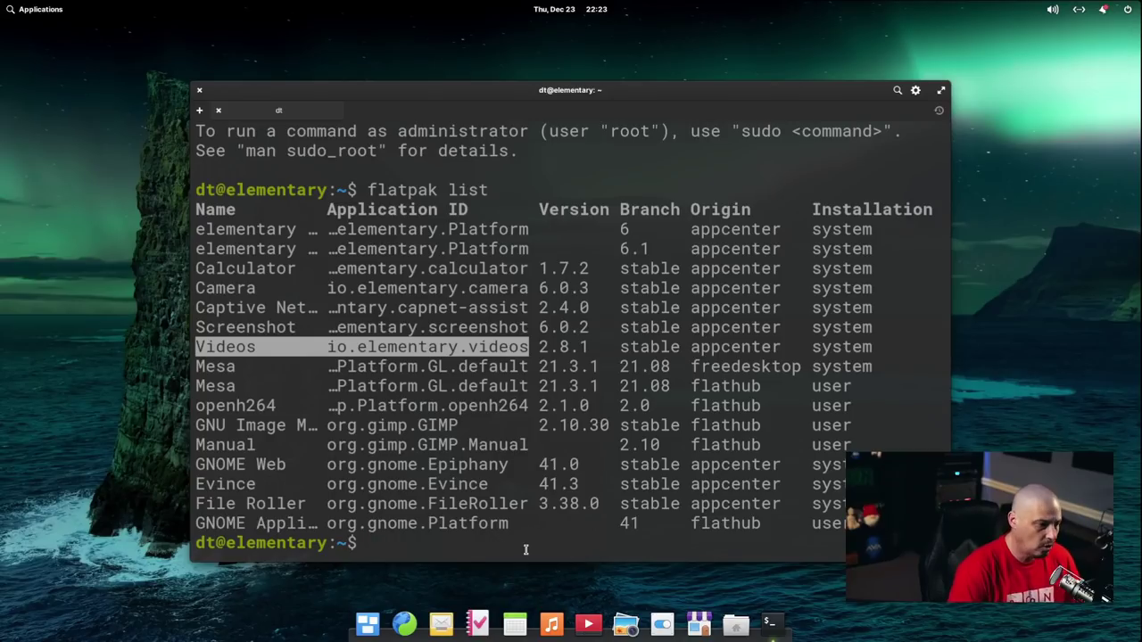
# - Run io.elementary.videos as a command at the prompt, which returns 'command not found'
pyautogui.write('io.e')
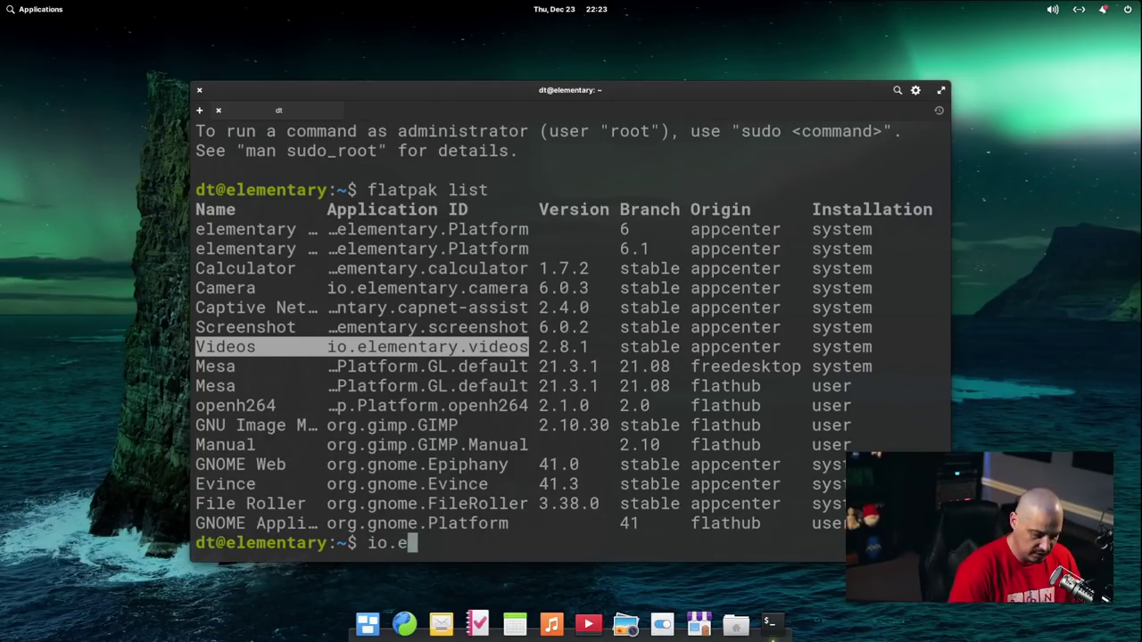
pyautogui.write('lementa')
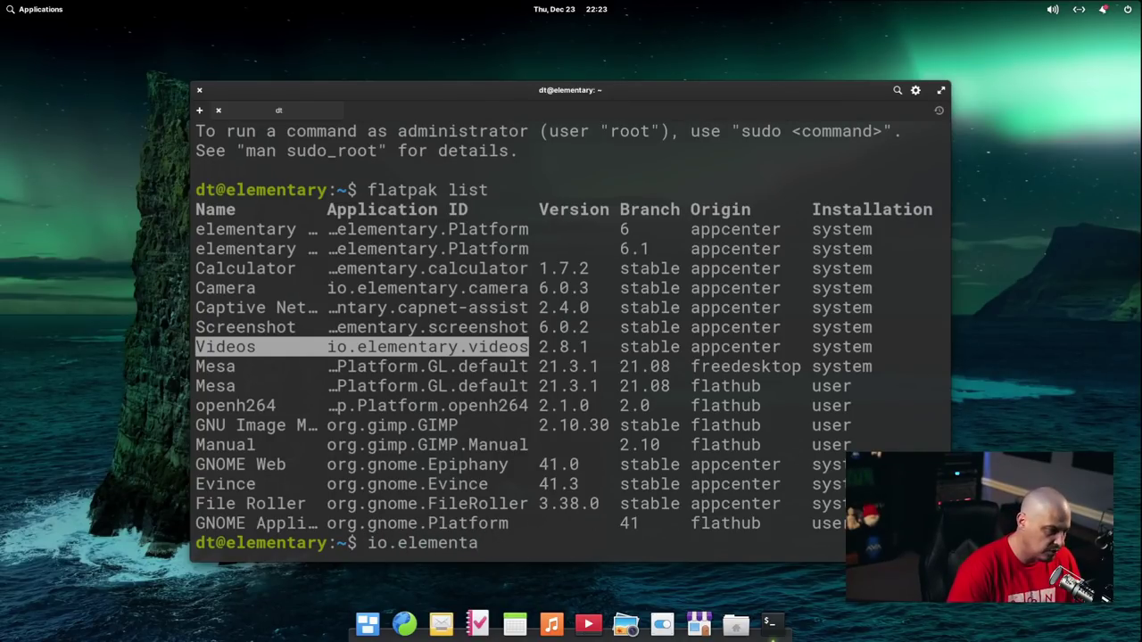
pyautogui.write('ry.vi')
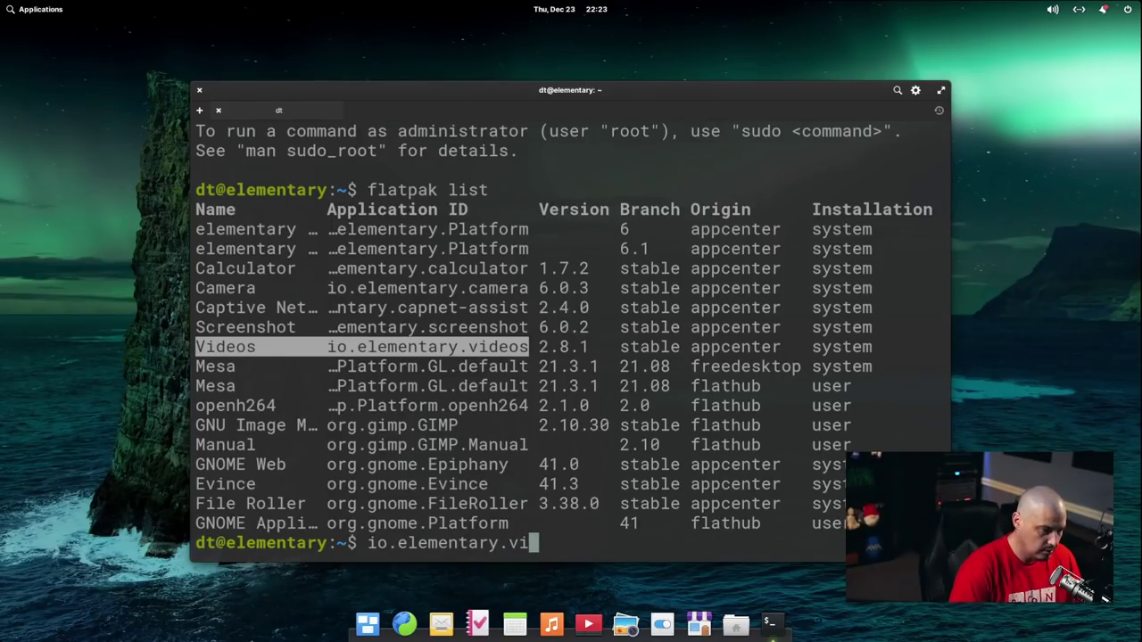
pyautogui.write('deos')
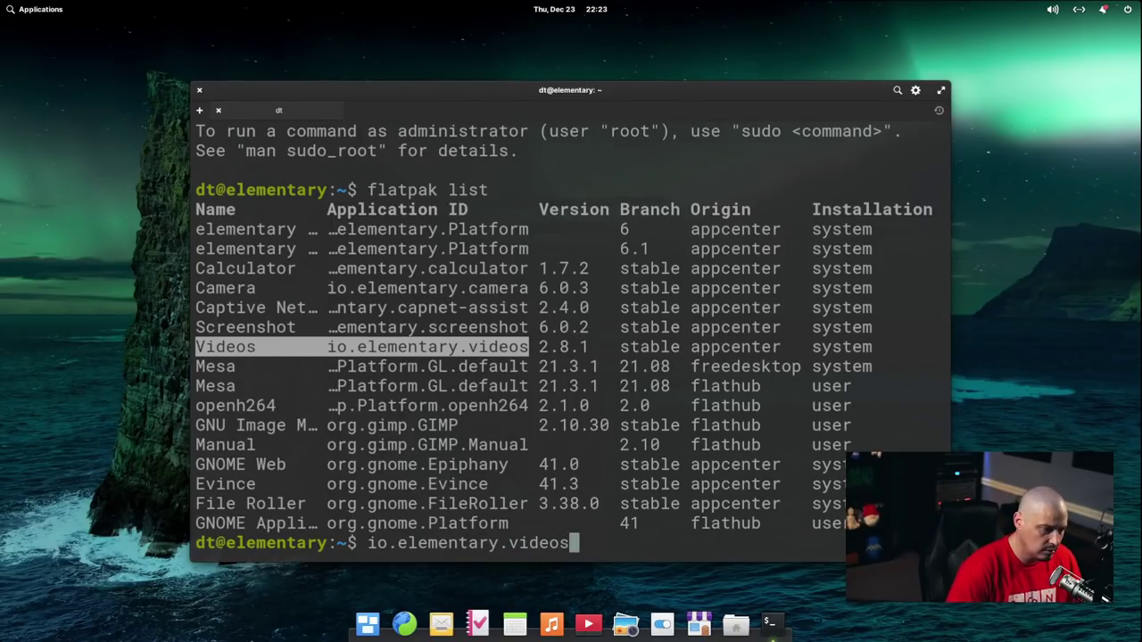
pyautogui.press('BackSpace')
pyautogui.press('BackSpace')
pyautogui.press('BackSpace')
pyautogui.press('BackSpace')
pyautogui.press('BackSpace')
pyautogui.write('i')
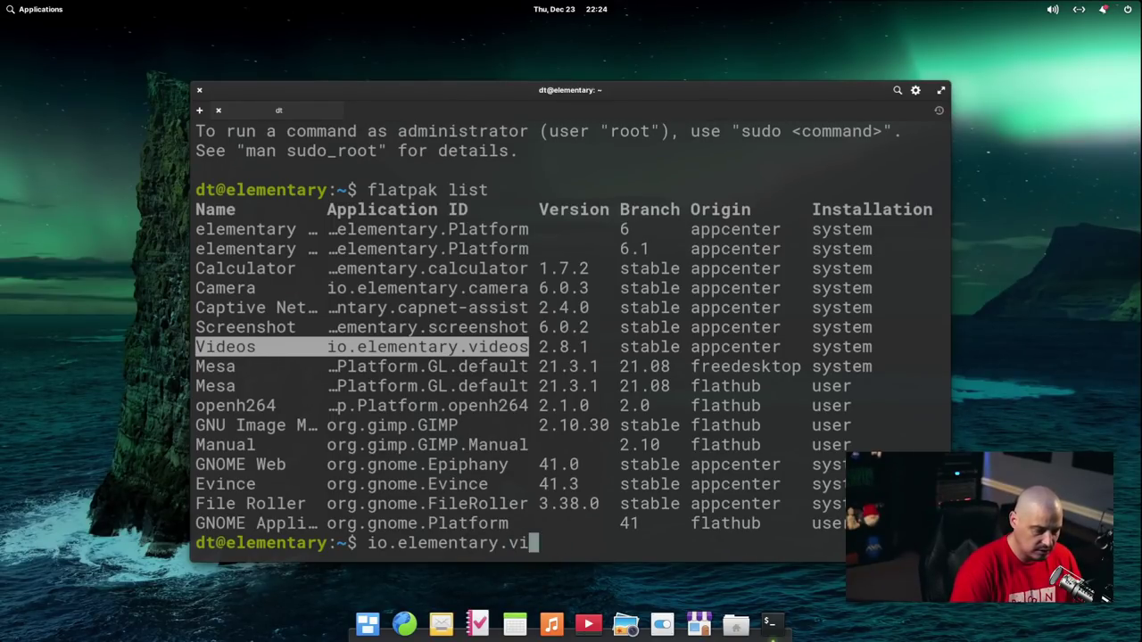
pyautogui.write('deos')
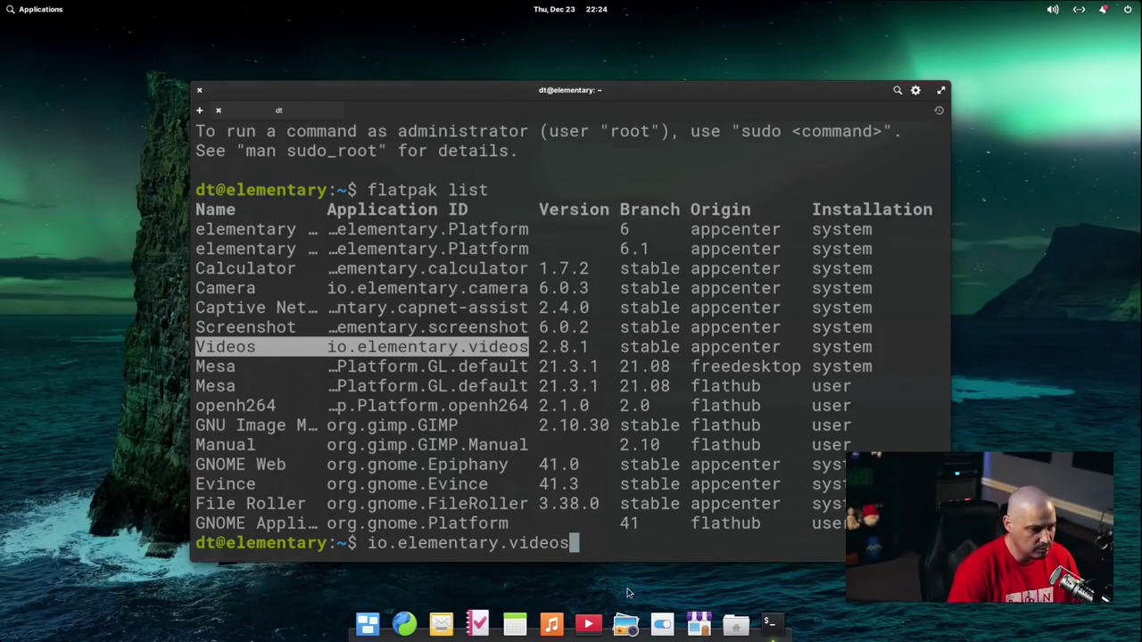
pyautogui.press('Return')
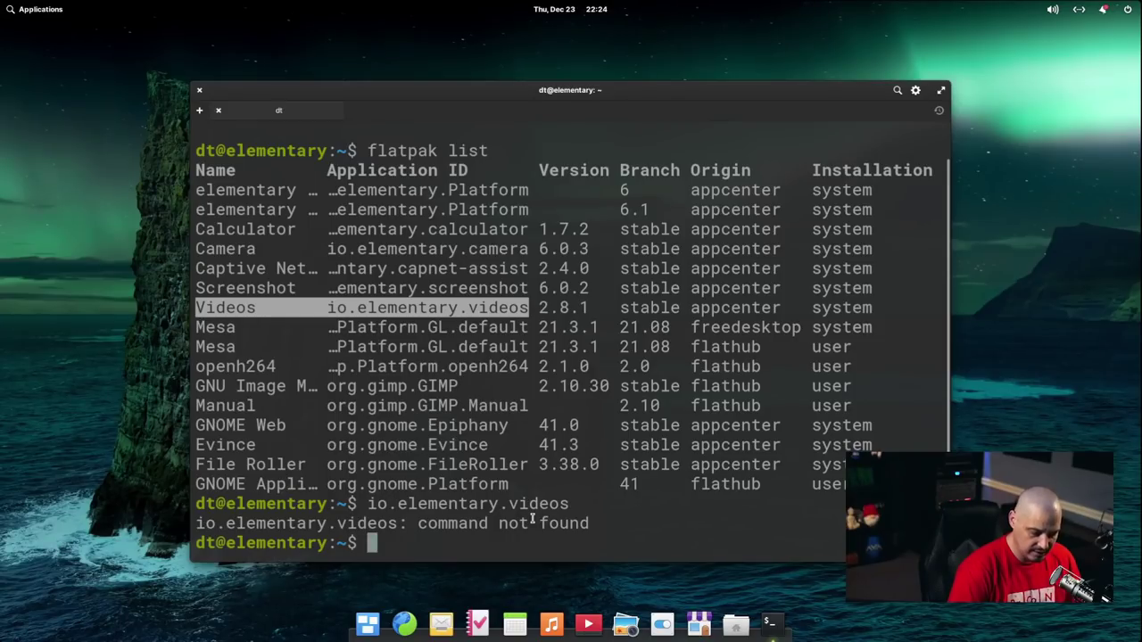
# - Install the io.elementary.videos flatpak for the user from appcenter, stable branch
pyautogui.write('fal')
pyautogui.press('BackSpace')
pyautogui.press('BackSpace')
pyautogui.write('lat')
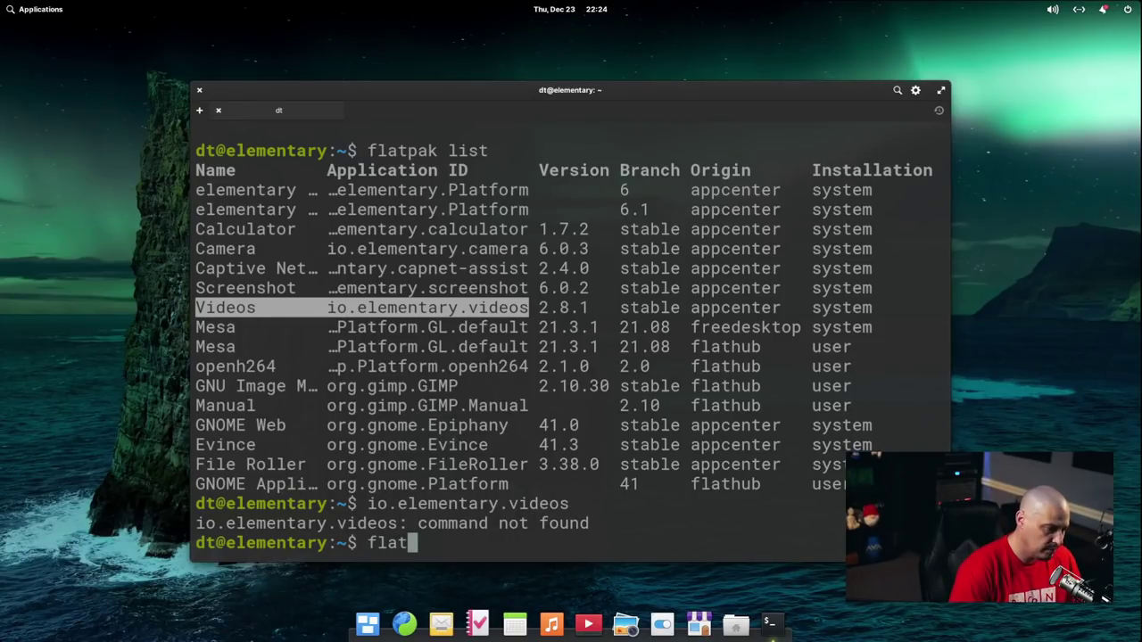
pyautogui.write('pak install')
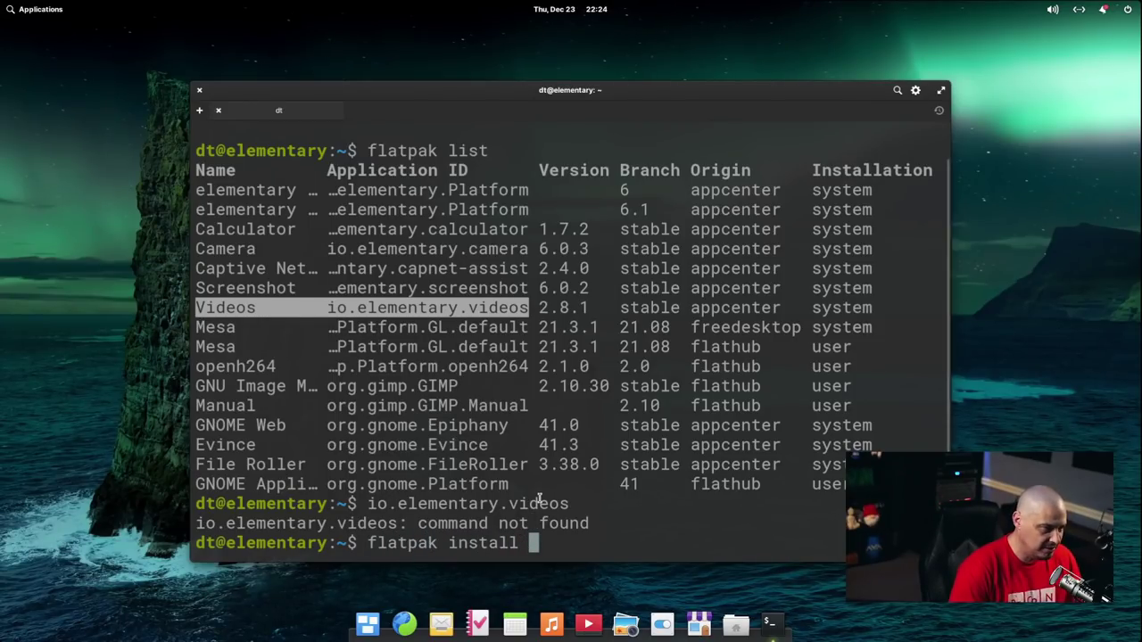
pyautogui.click(330, 308)
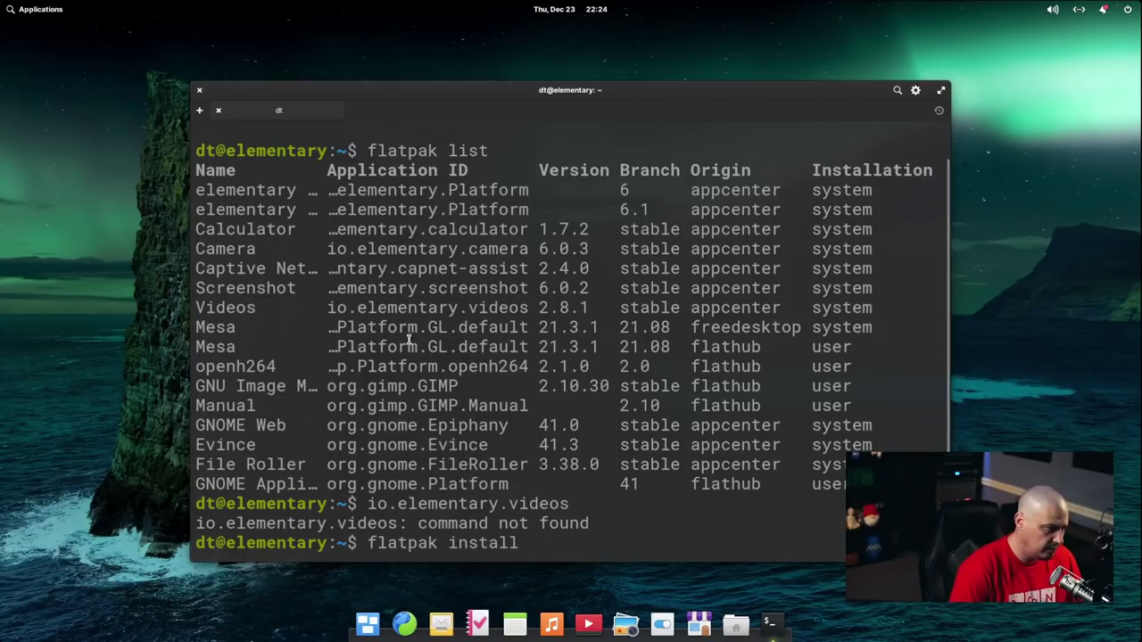
pyautogui.moveTo(330, 308); pyautogui.dragTo(530, 308)
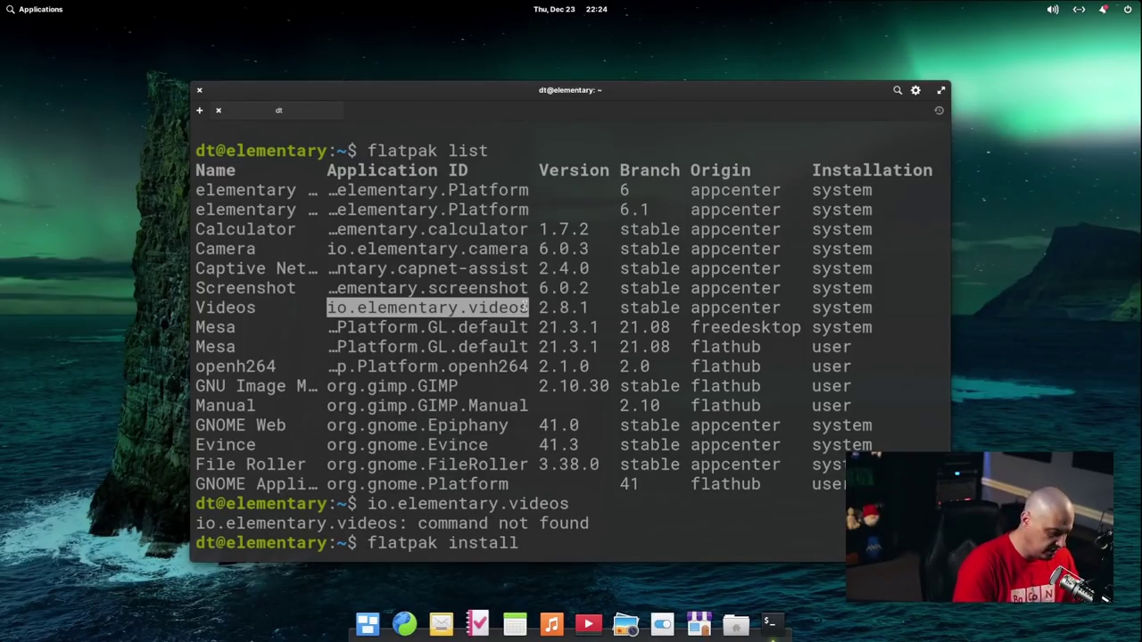
pyautogui.middleClick(526, 307)
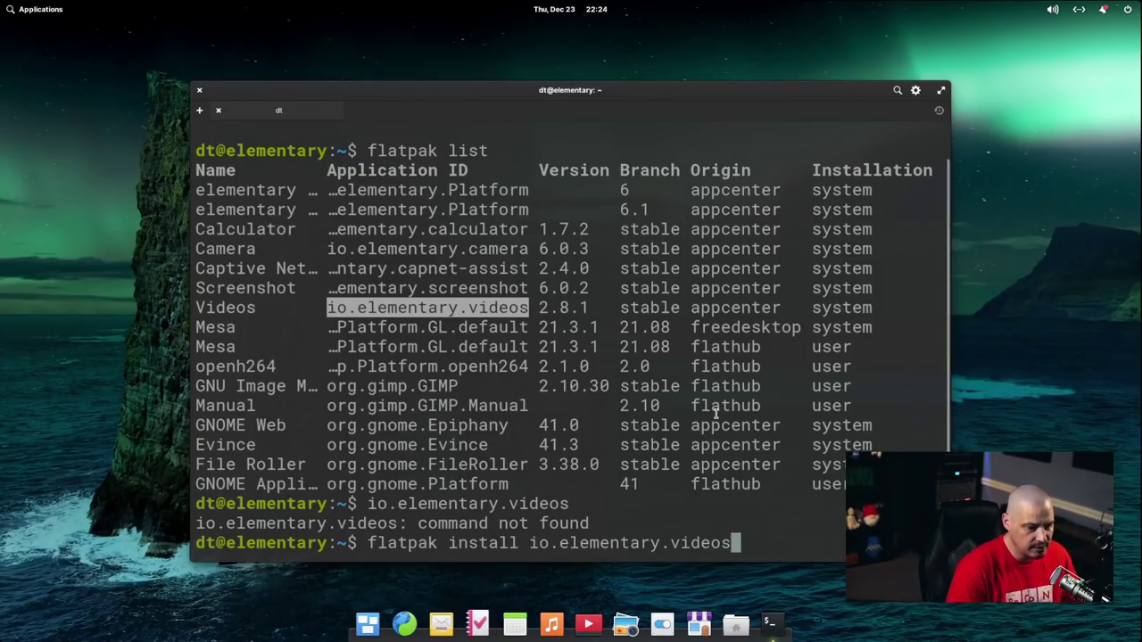
pyautogui.press('Return')
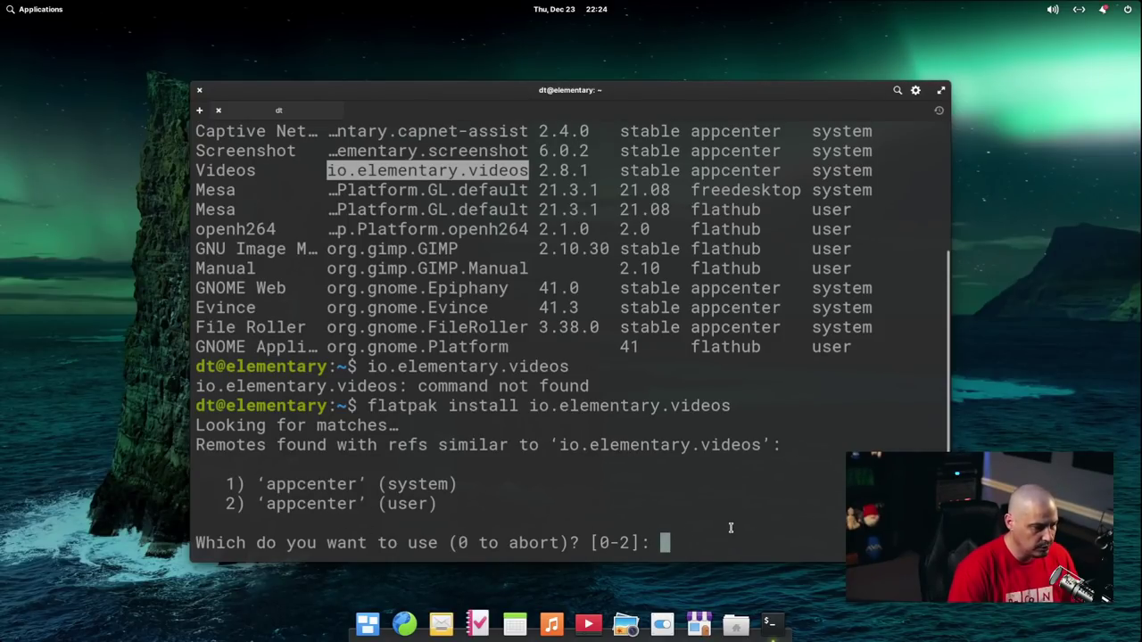
pyautogui.write('2')
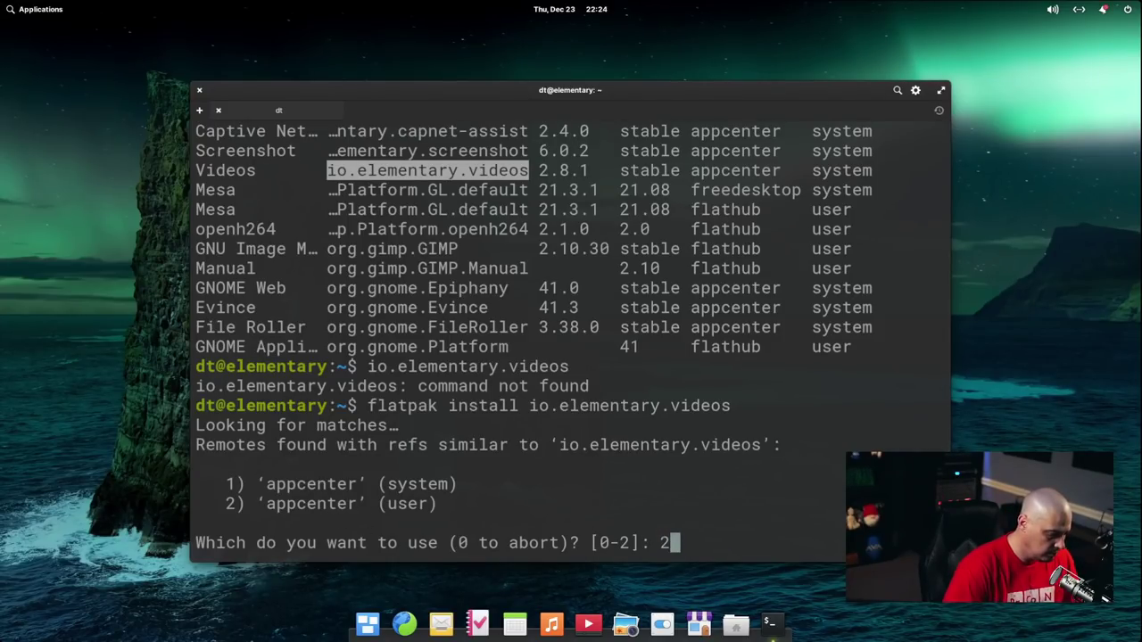
pyautogui.press('Return')
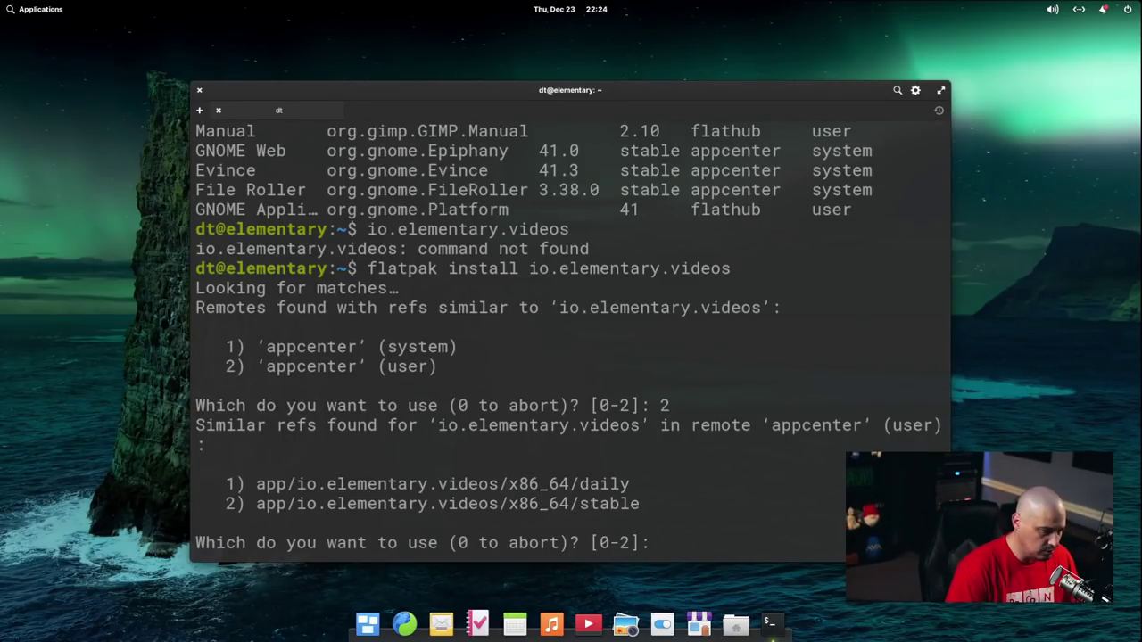
pyautogui.write('2')
pyautogui.press('Return')
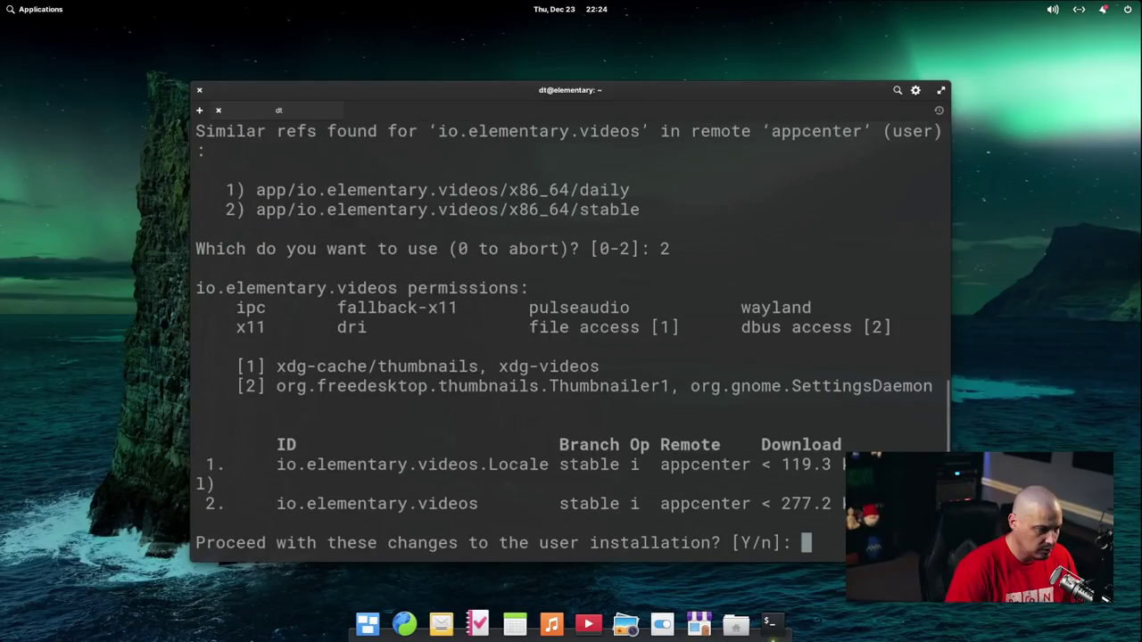
pyautogui.press('Return')
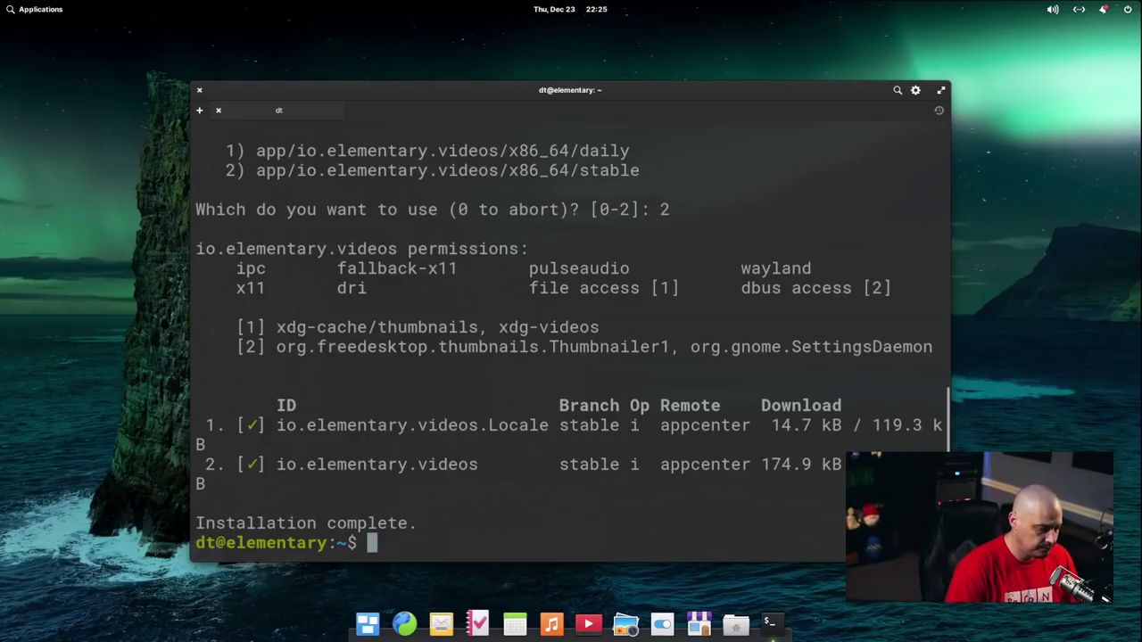
# - Run io.elementary.videos as a command, which reports command not found, then launch Videos
pyautogui.press('Up')
pyautogui.hotkey('ctrl', 'a')
pyautogui.hotkey('alt', 'd')
pyautogui.hotkey('alt', 'd')
pyautogui.press('Delete')
pyautogui.hotkey('ctrl', 'e')
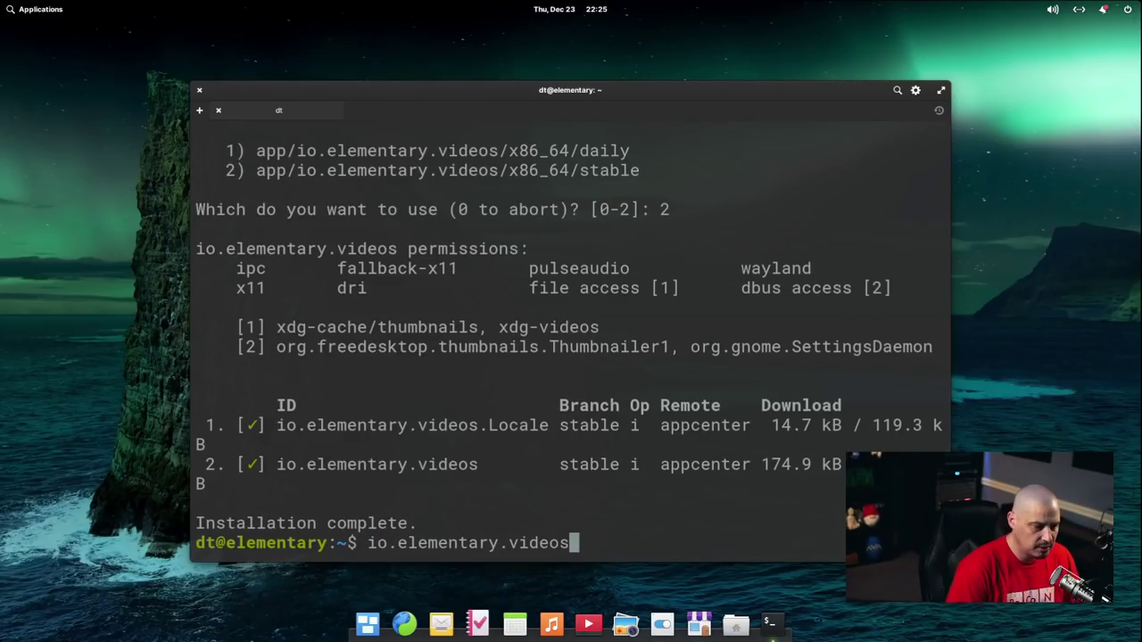
pyautogui.press('Return')
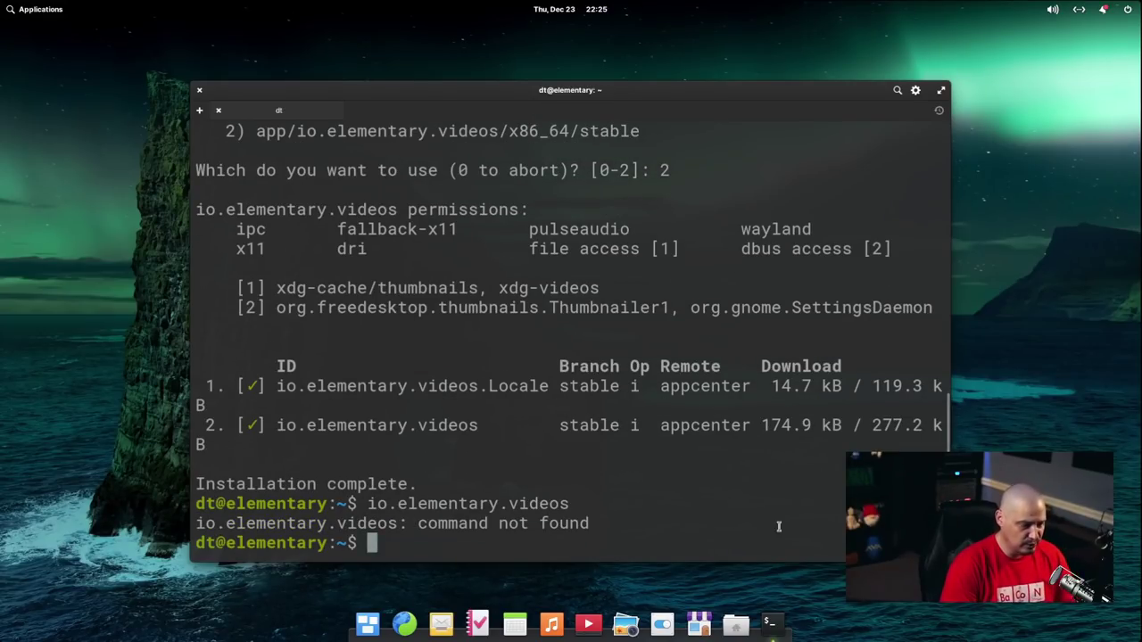
pyautogui.click(588, 621)
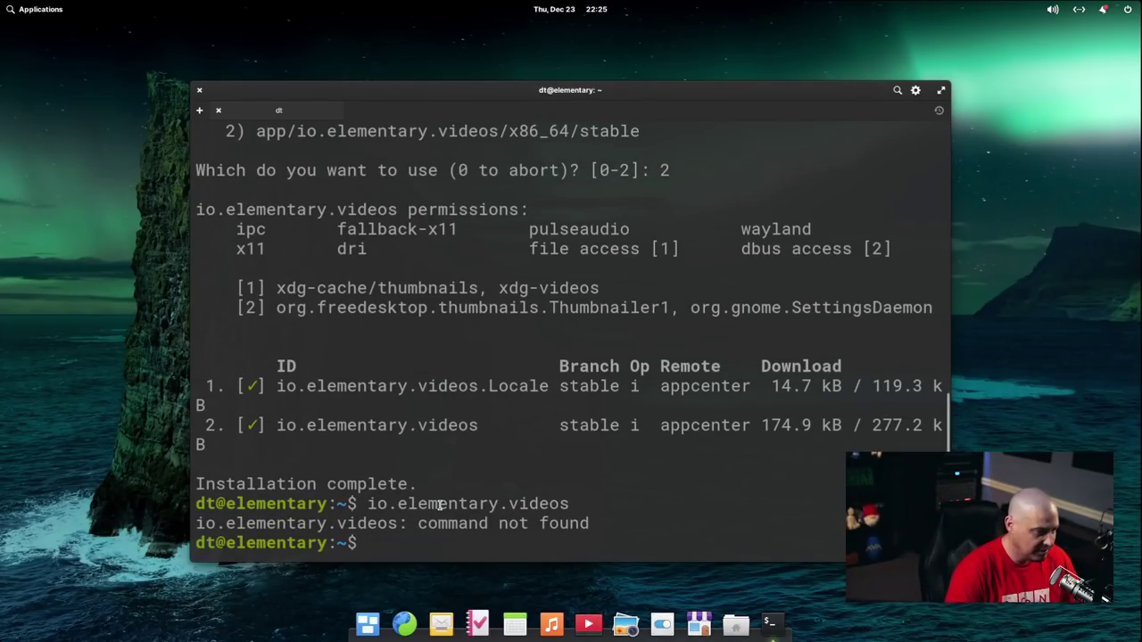
pyautogui.scroll(1, 567, 458)
pyautogui.scroll(-1, 562, 455)
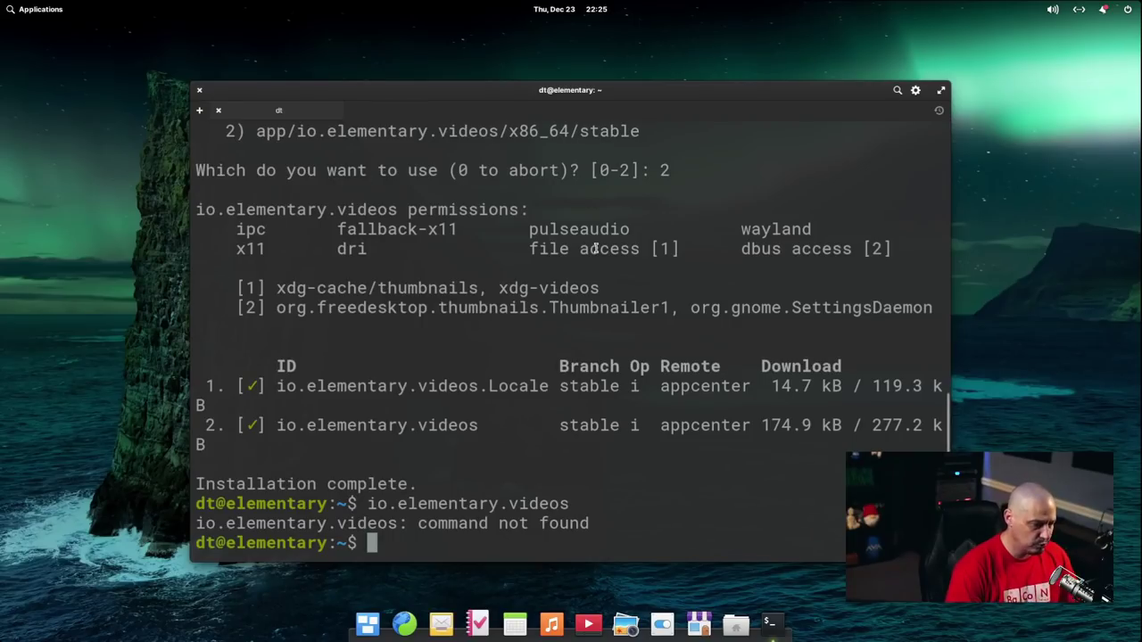
# - Install stable org.videolan.VLC (option 11) via `flatpak install vlc`, accepting its KDE runtime
pyautogui.write('flat')
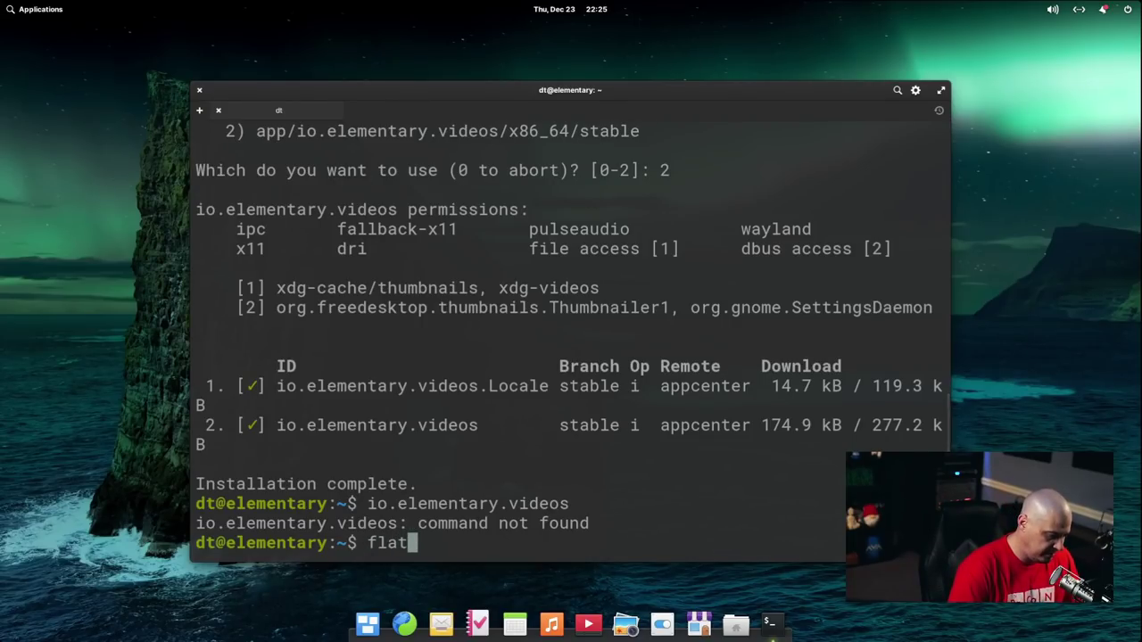
pyautogui.write('pak install ')
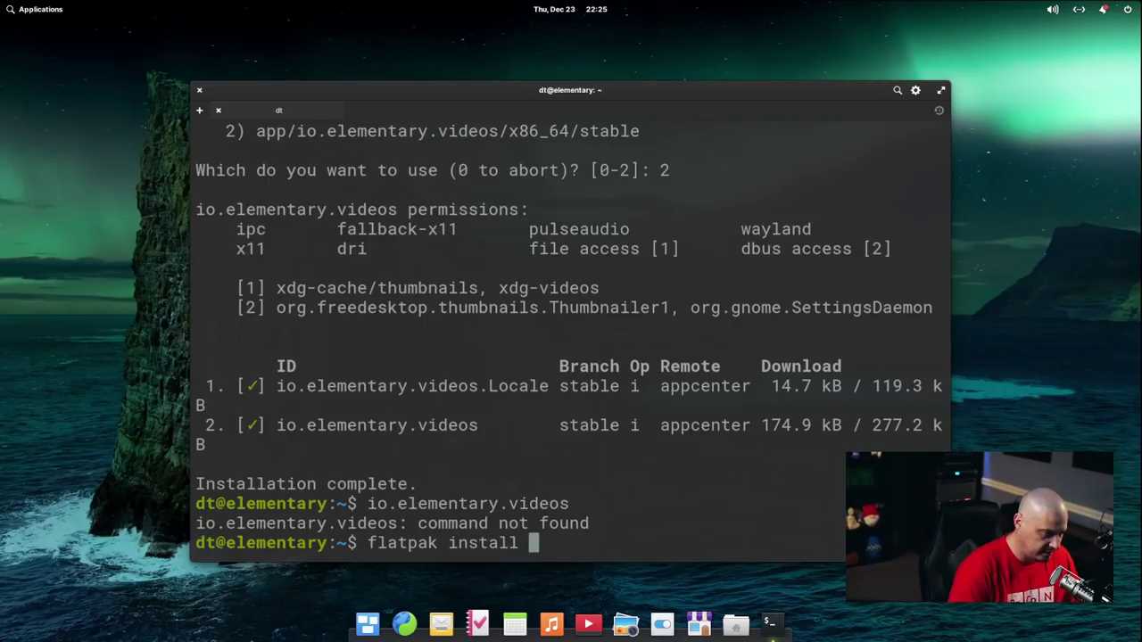
pyautogui.write('vlc')
pyautogui.press('Return')
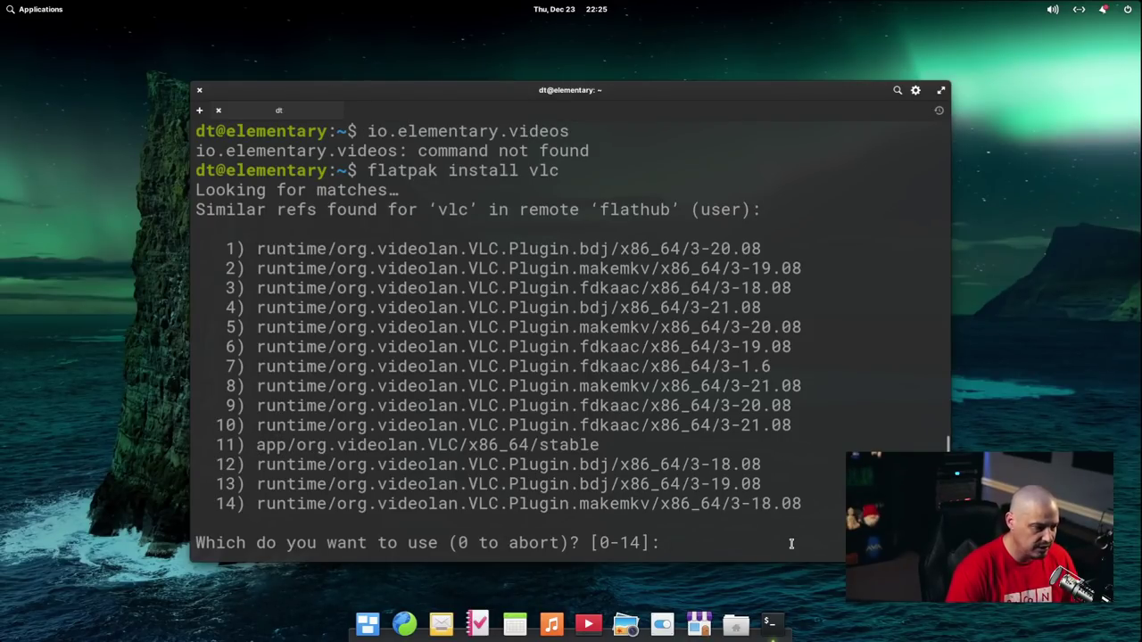
pyautogui.write('11')
pyautogui.press('Return')
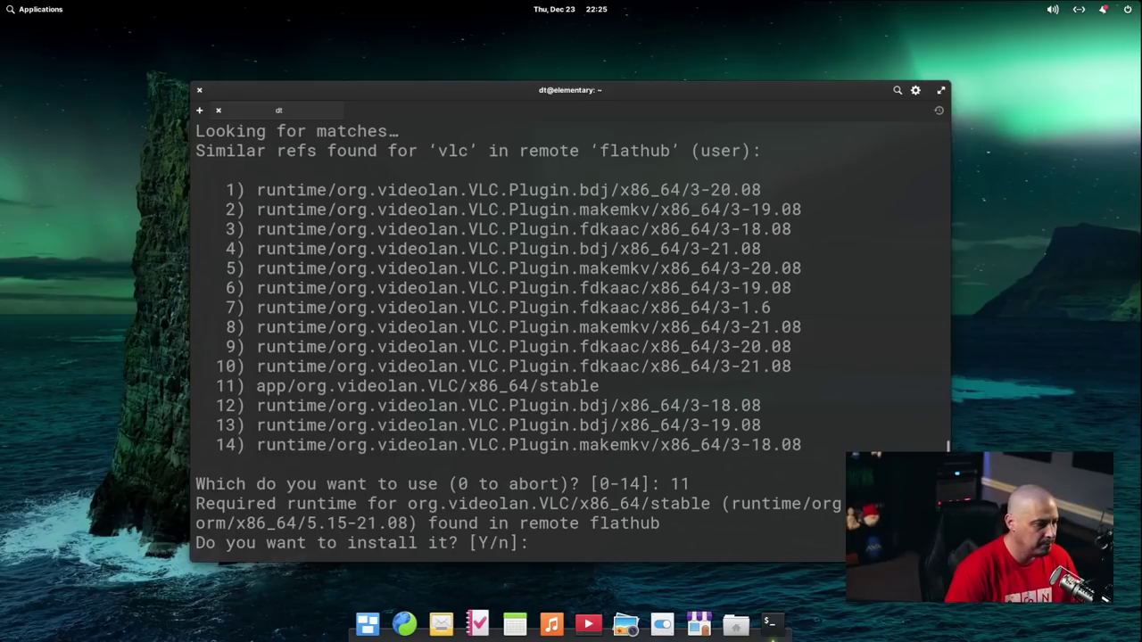
pyautogui.press('Return')
pyautogui.press('Return')
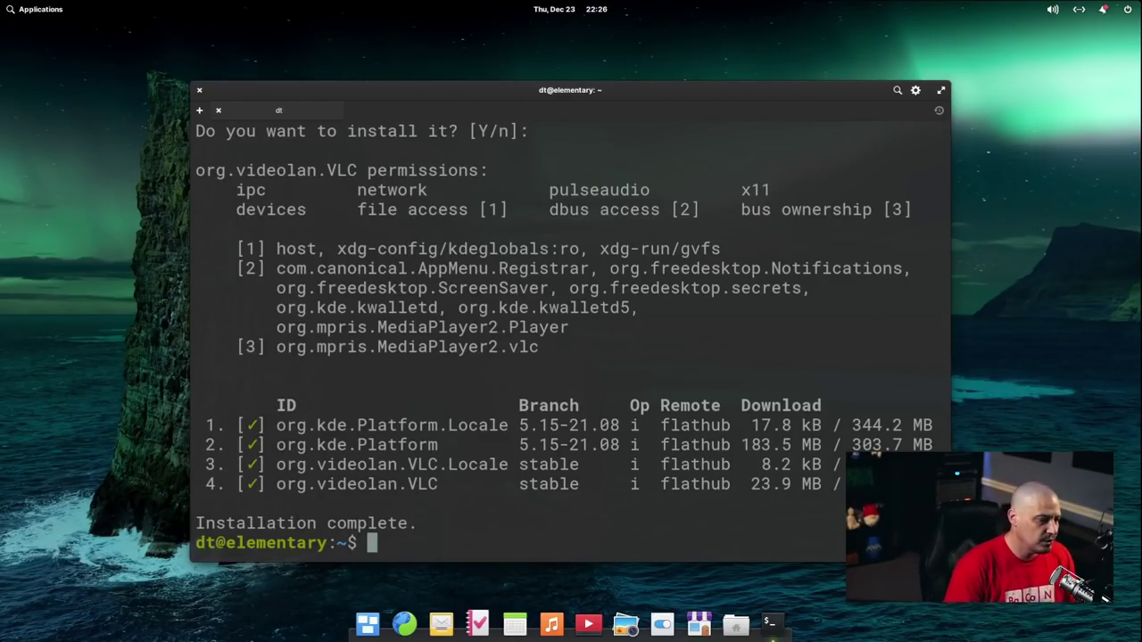
# - Try running vlc, then list installed flatpaks showing VLC 3.0.16 from flathub
pyautogui.write('vlc')
pyautogui.press('Return')
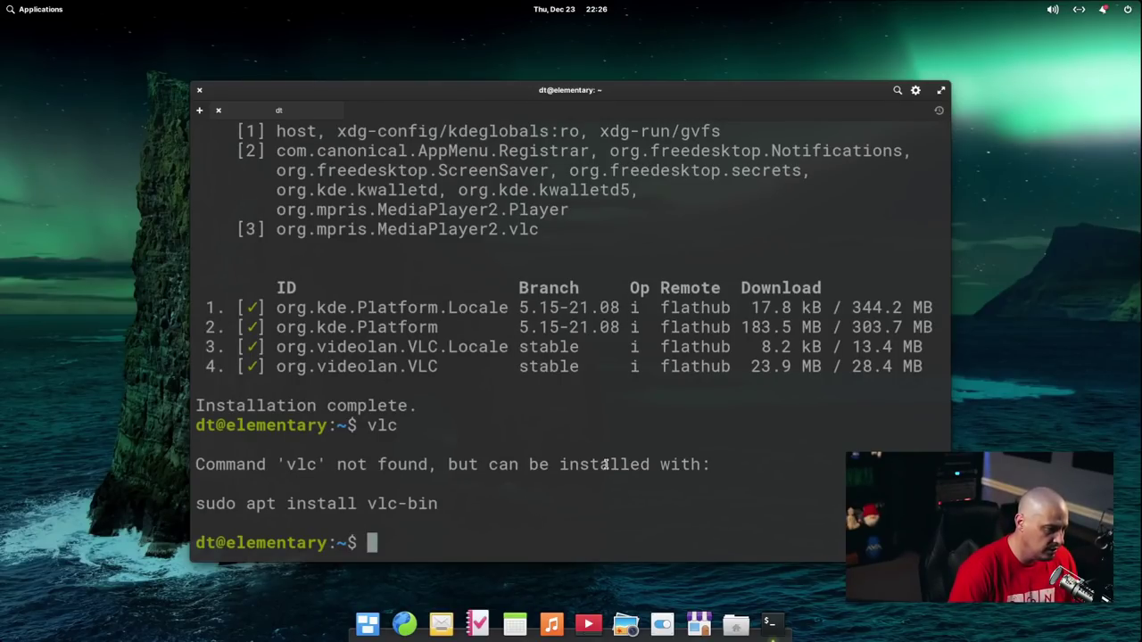
pyautogui.write('f')
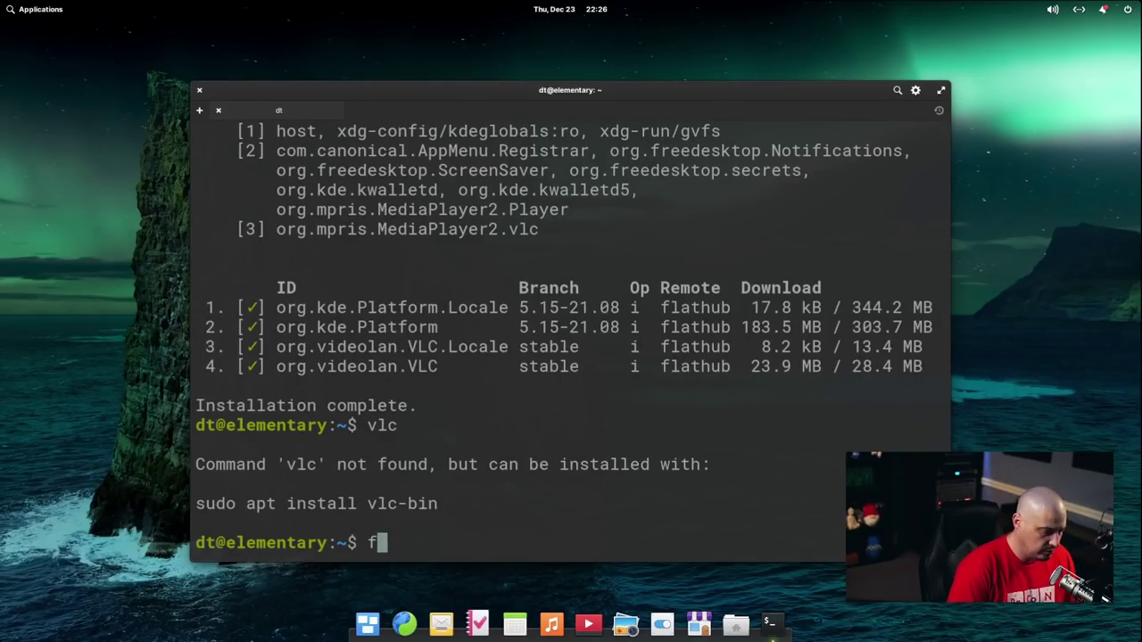
pyautogui.write('latpak list')
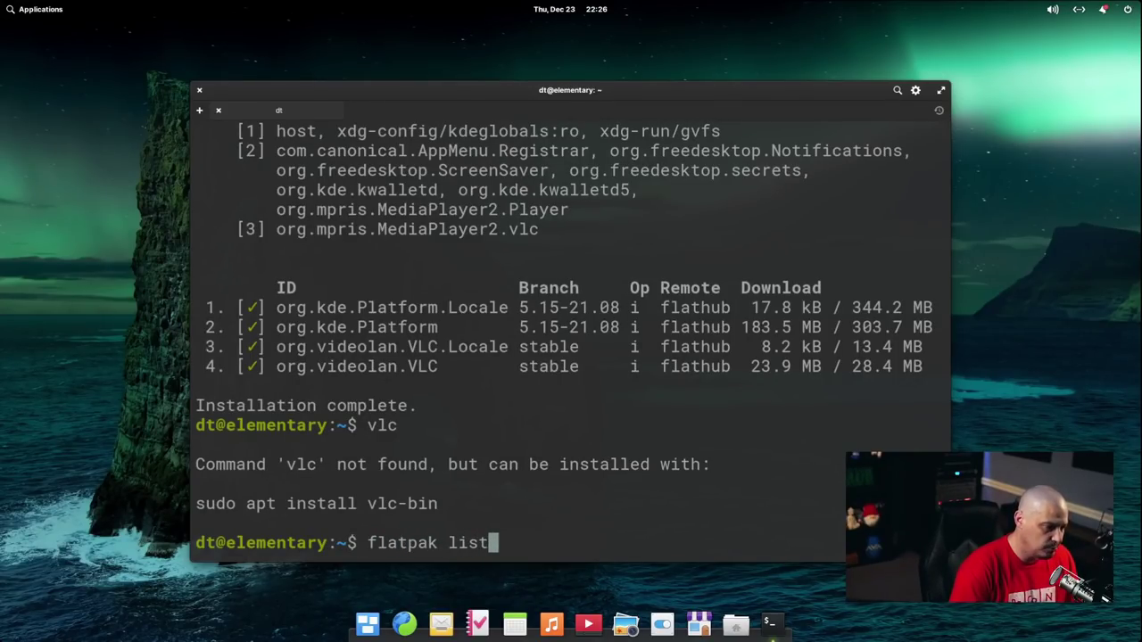
pyautogui.press('Return')
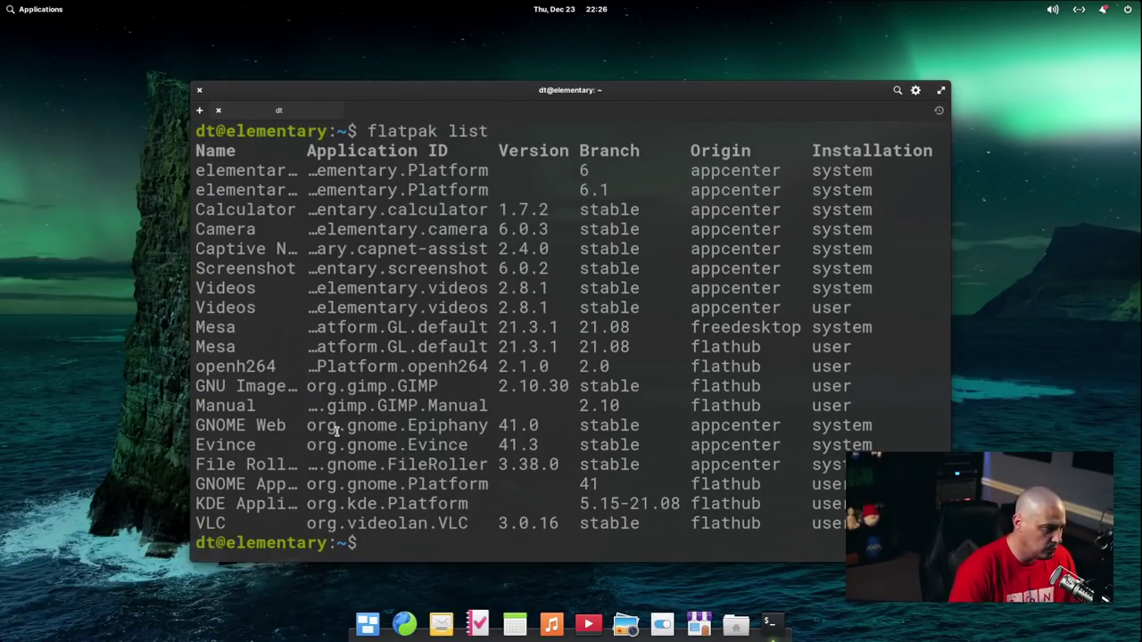
# - Run the org.videolan.VLC ID copied from the list, which isn't found
pyautogui.moveTo(307, 524); pyautogui.dragTo(464, 523)
pyautogui.middleClick(464, 523)
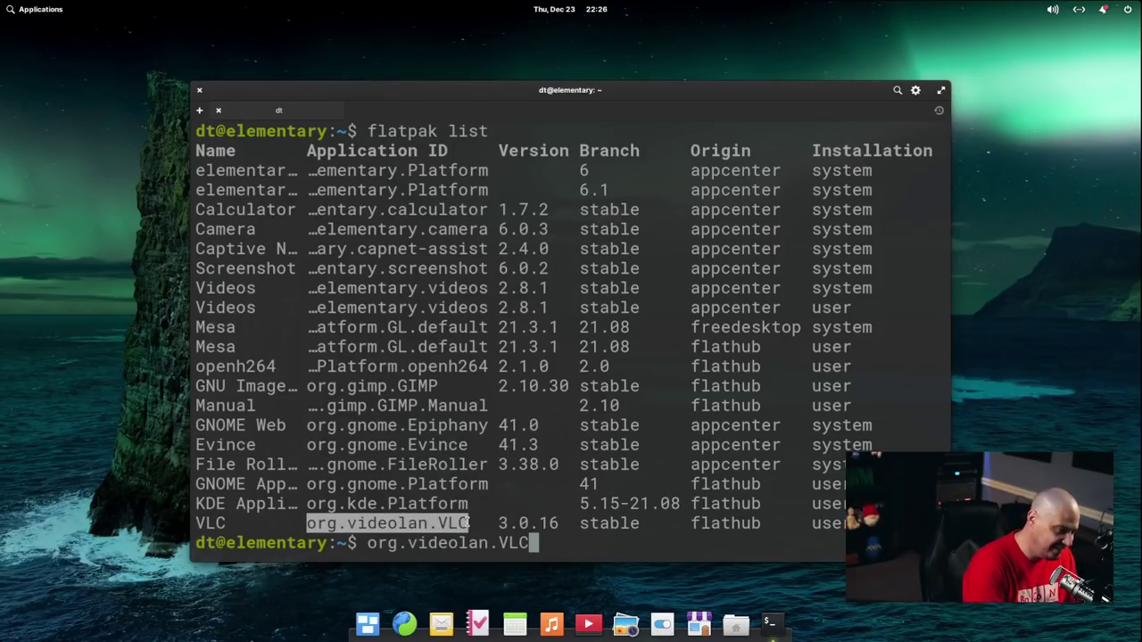
pyautogui.press('Return')
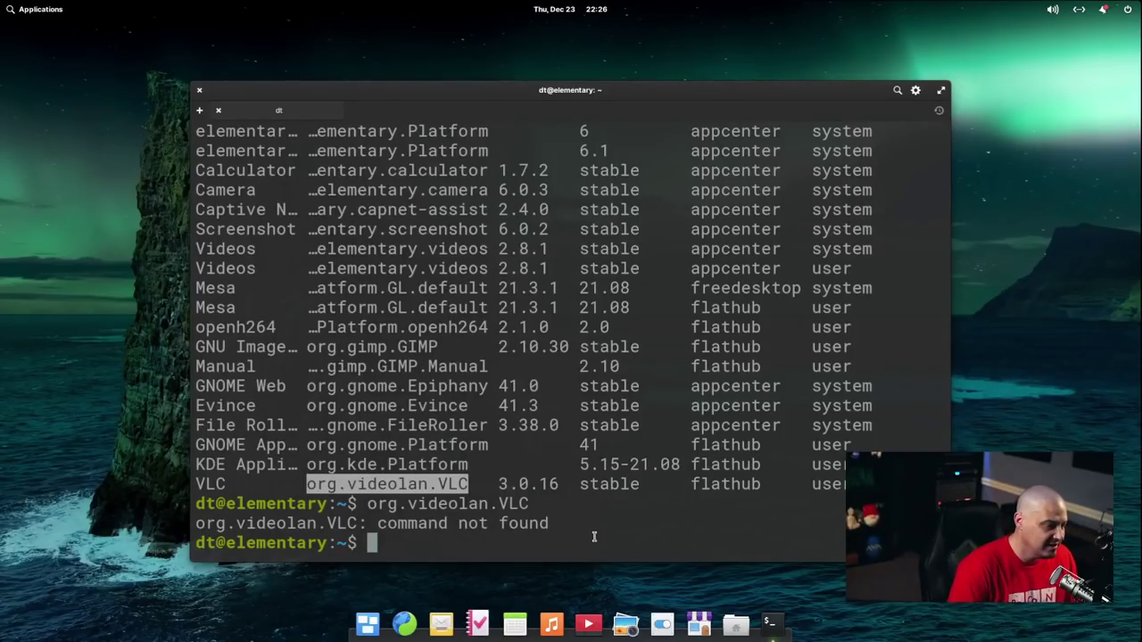
# - Launch VLC media player from the applications menu and accept its network policy
pyautogui.click(43, 11)
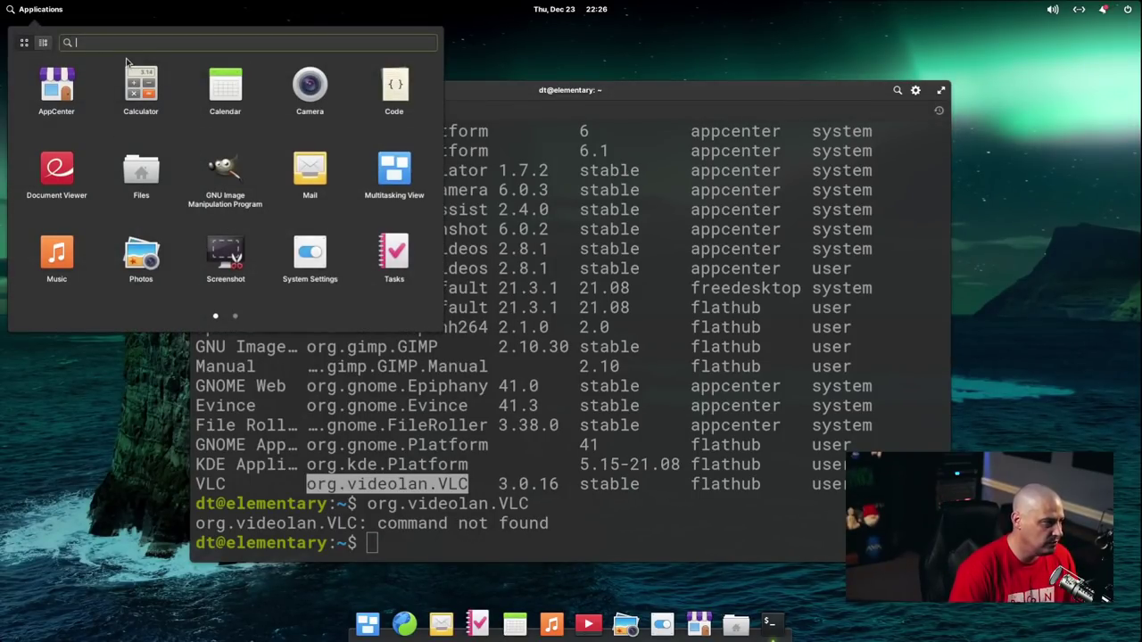
pyautogui.write('vlc')
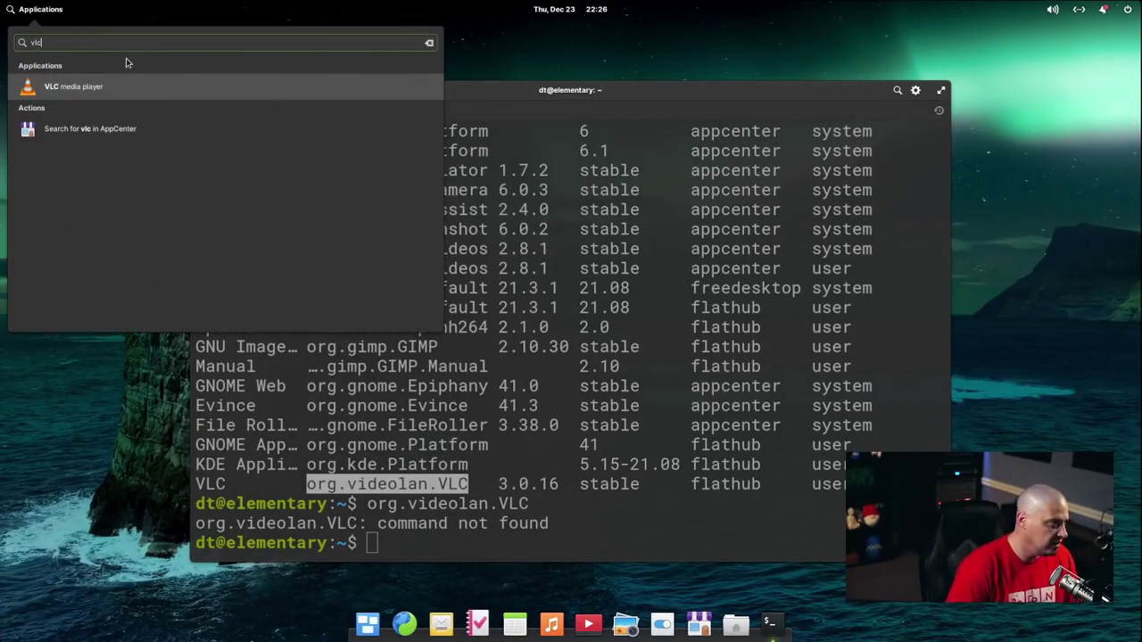
pyautogui.press('Return')
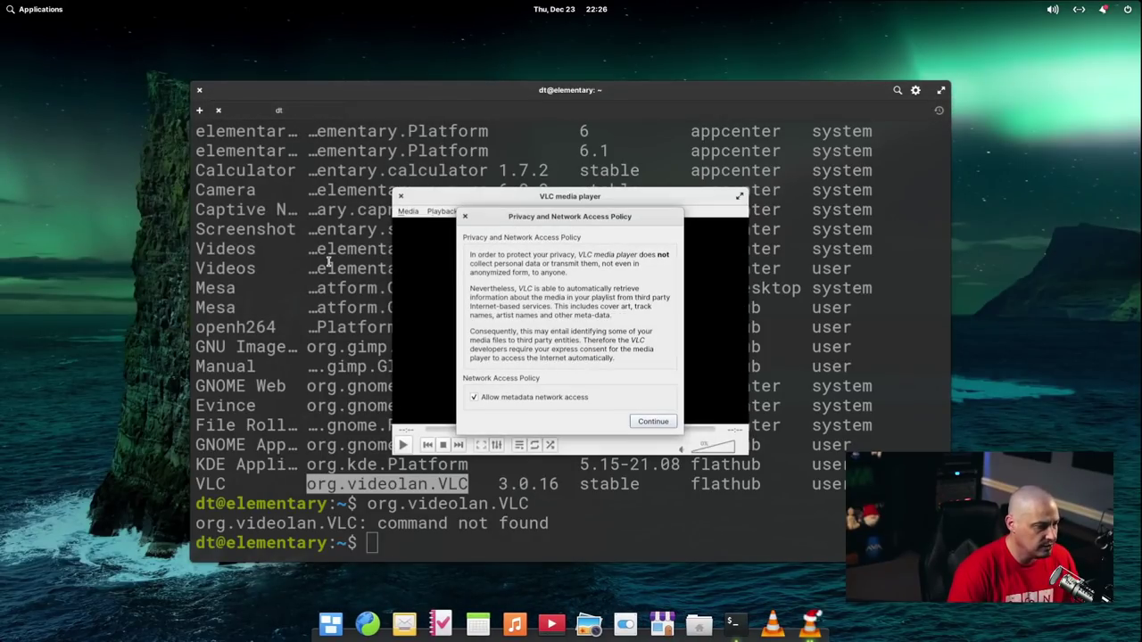
pyautogui.click(659, 424)
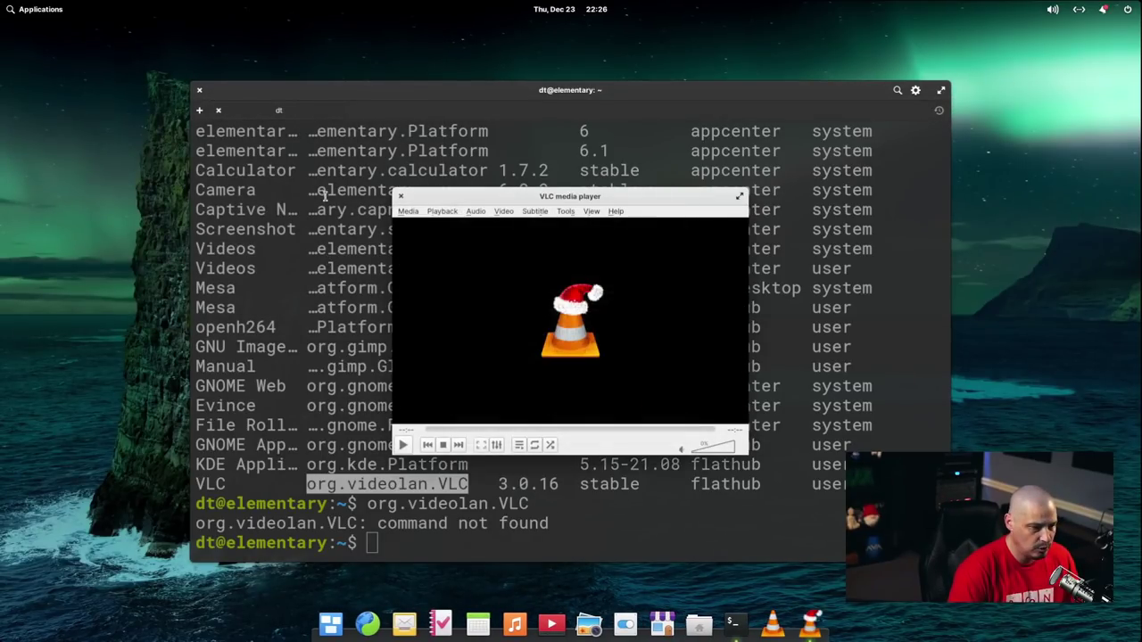
# - Search 'videos' in the applications menu and launch the Videos app
pyautogui.click(40, 9)
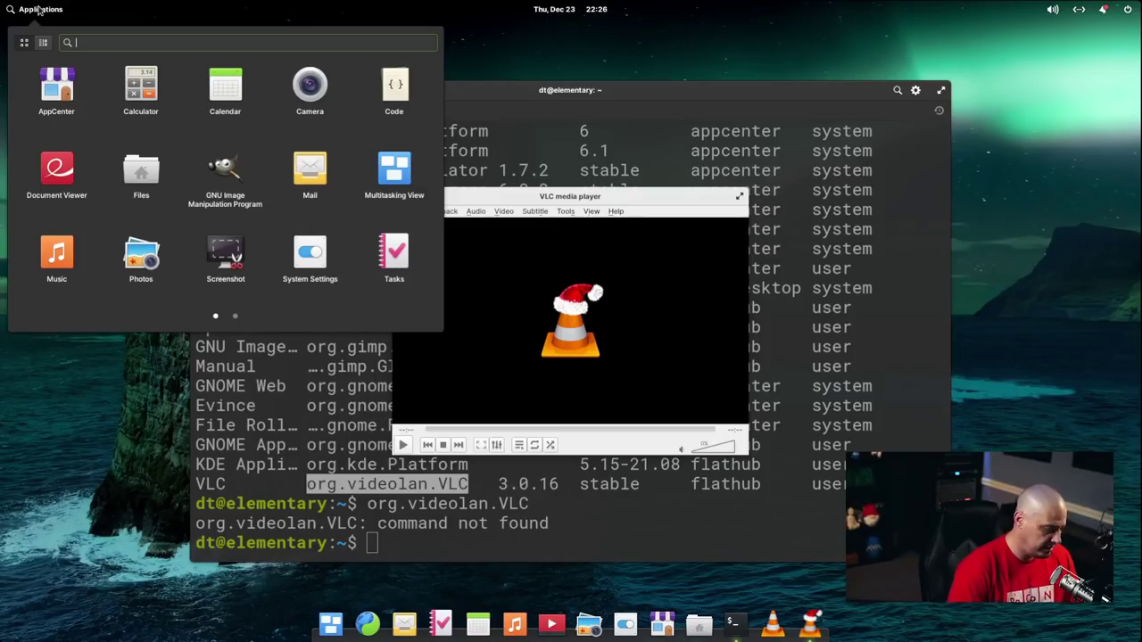
pyautogui.write('videos')
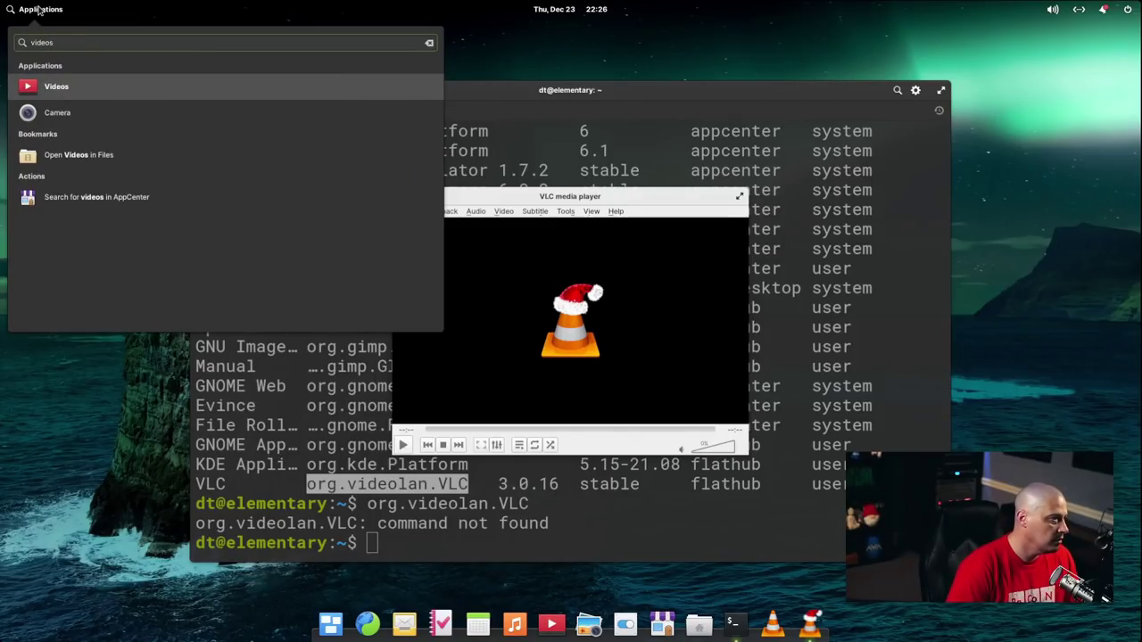
pyautogui.press('Return')
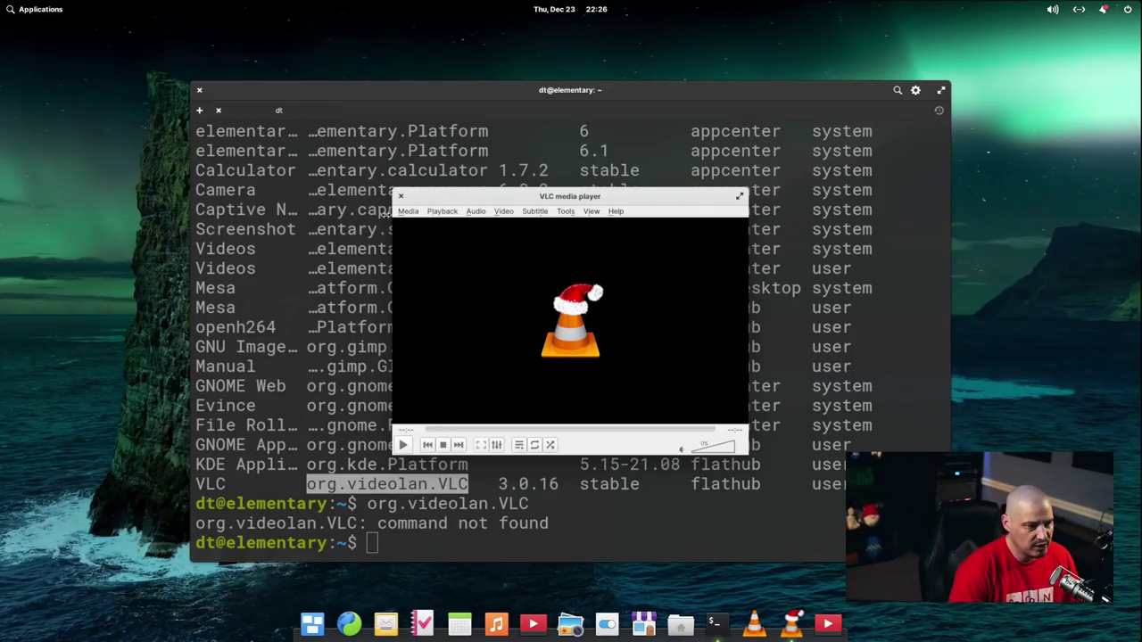
# - Close VLC and Terminal, open and close Photos, then bring up the applications launcher
pyautogui.click(401, 195)
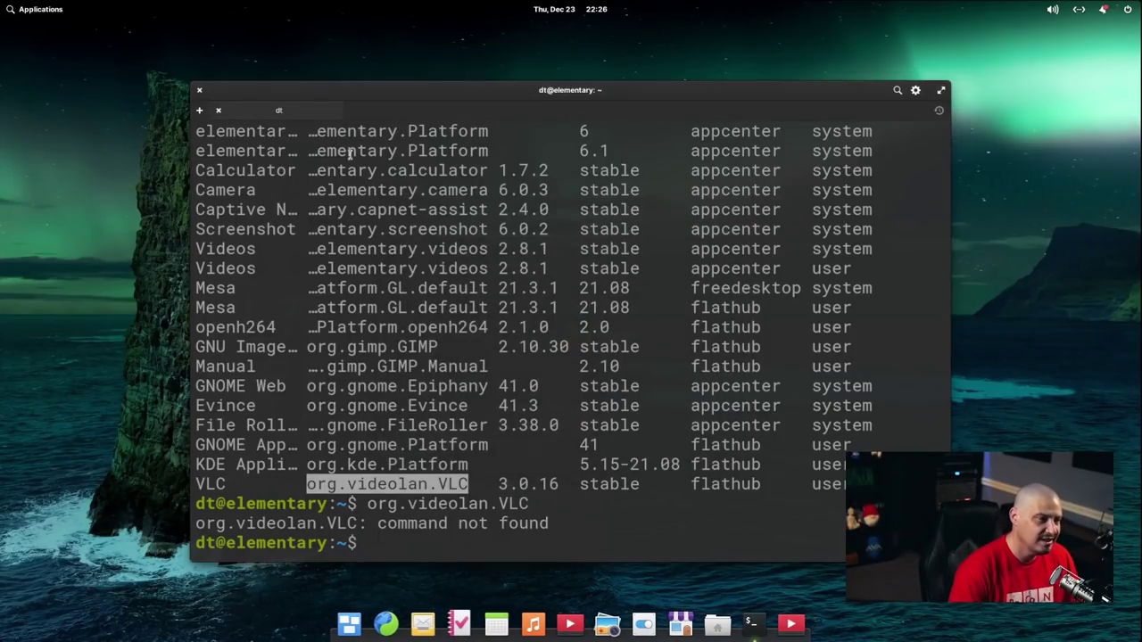
pyautogui.click(200, 92)
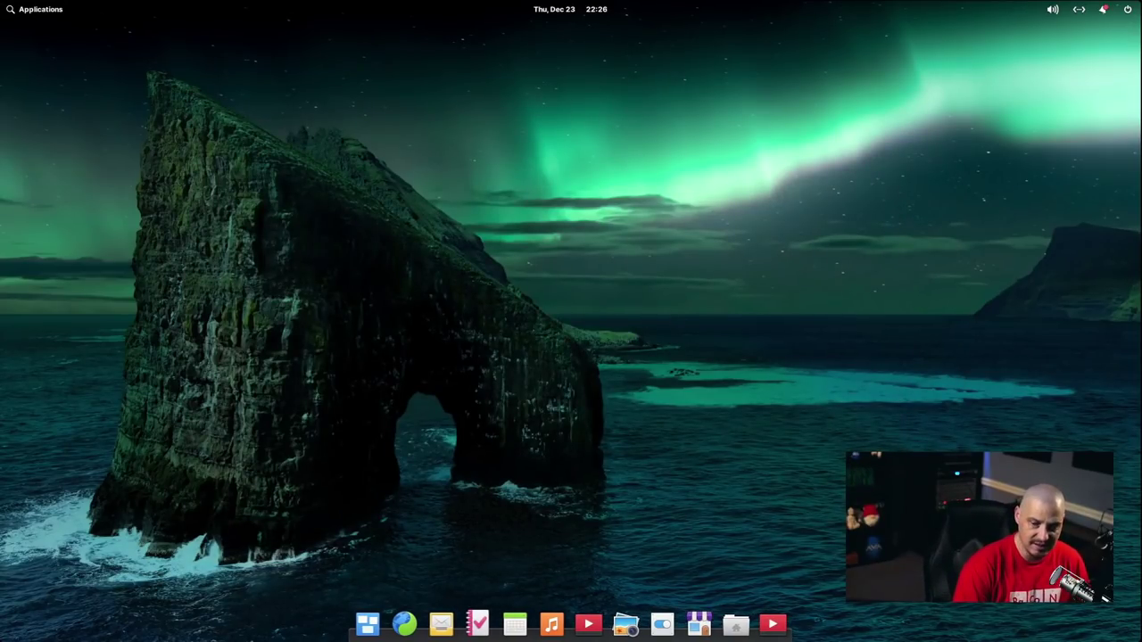
pyautogui.click(643, 625)
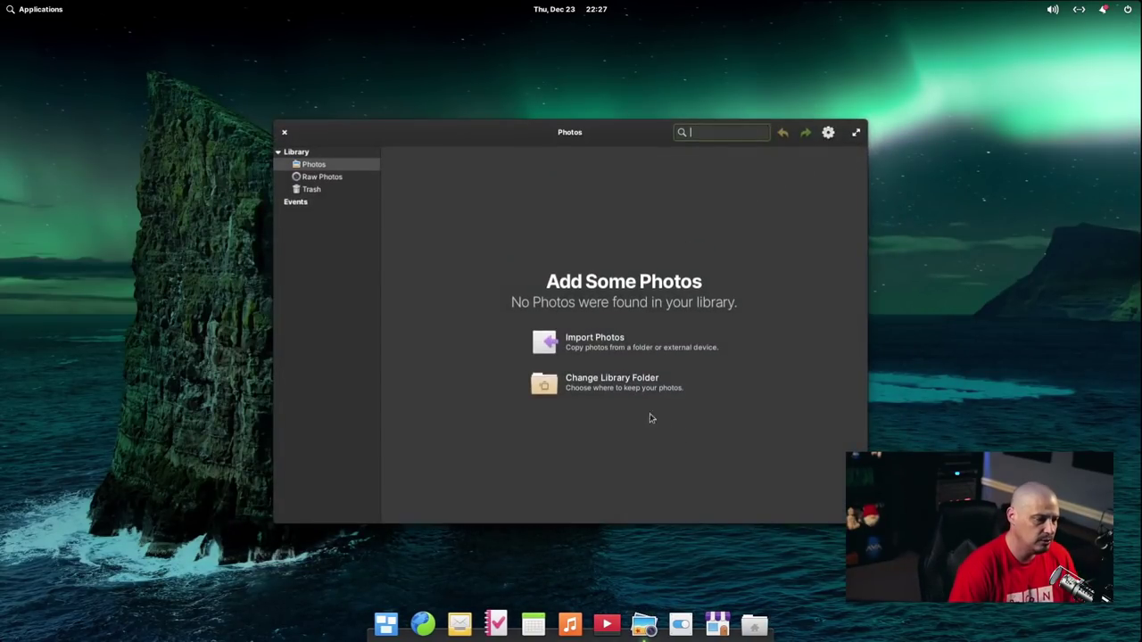
pyautogui.click(284, 133)
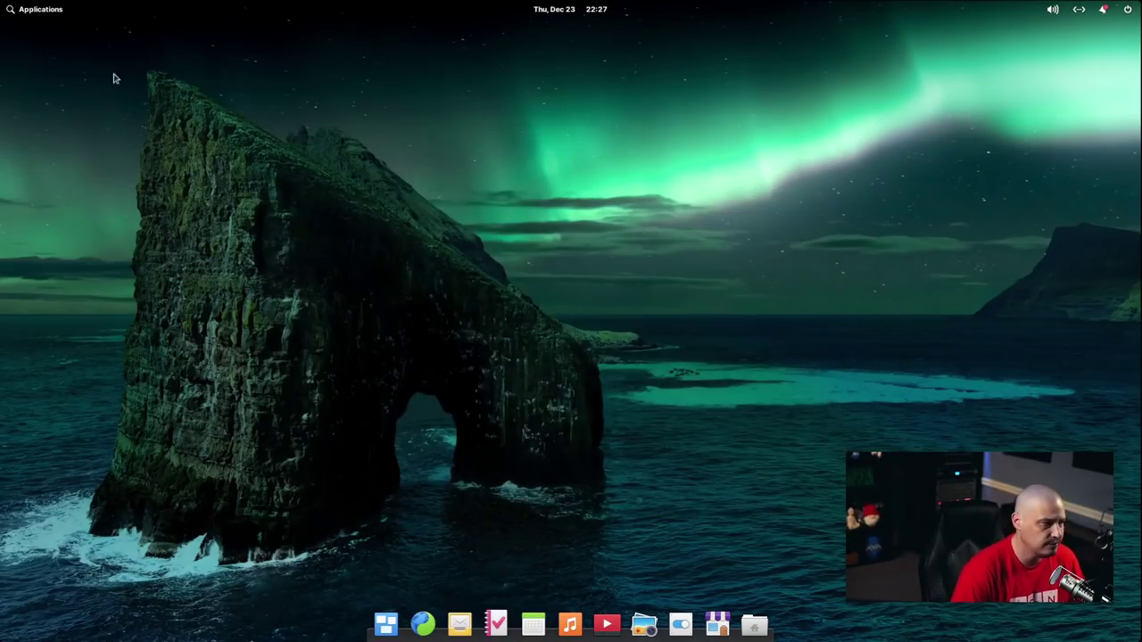
pyautogui.click(42, 12)
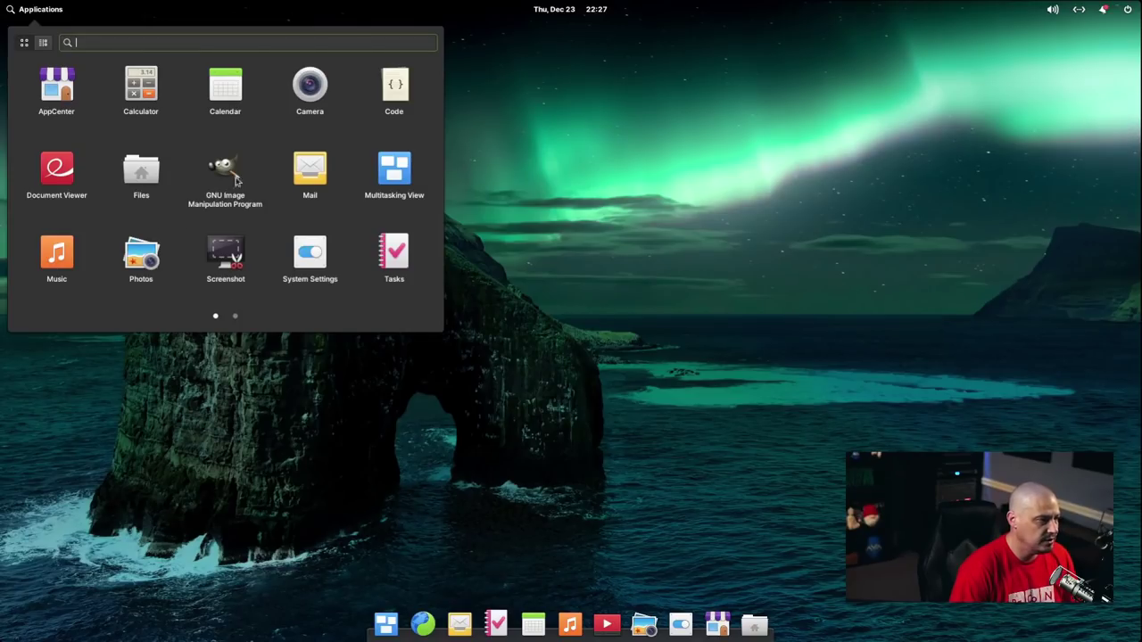
# - Launch Code, nudge its window up-left, and apply the Solarized Dark colour scheme
pyautogui.click(394, 90)
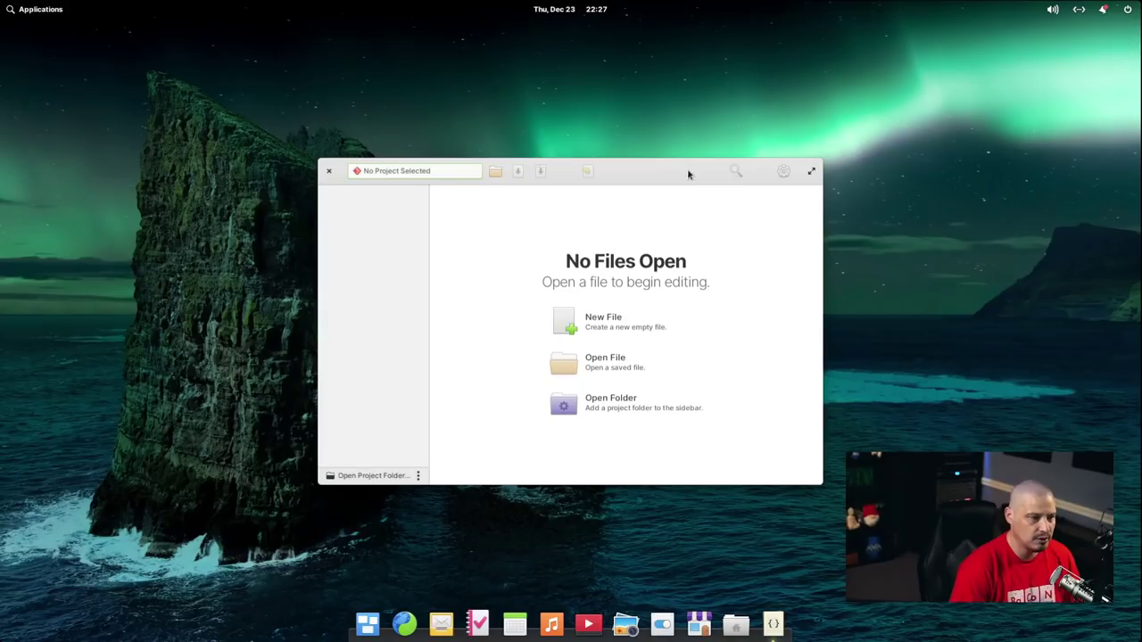
pyautogui.moveTo(688, 174); pyautogui.dragTo(663, 144)
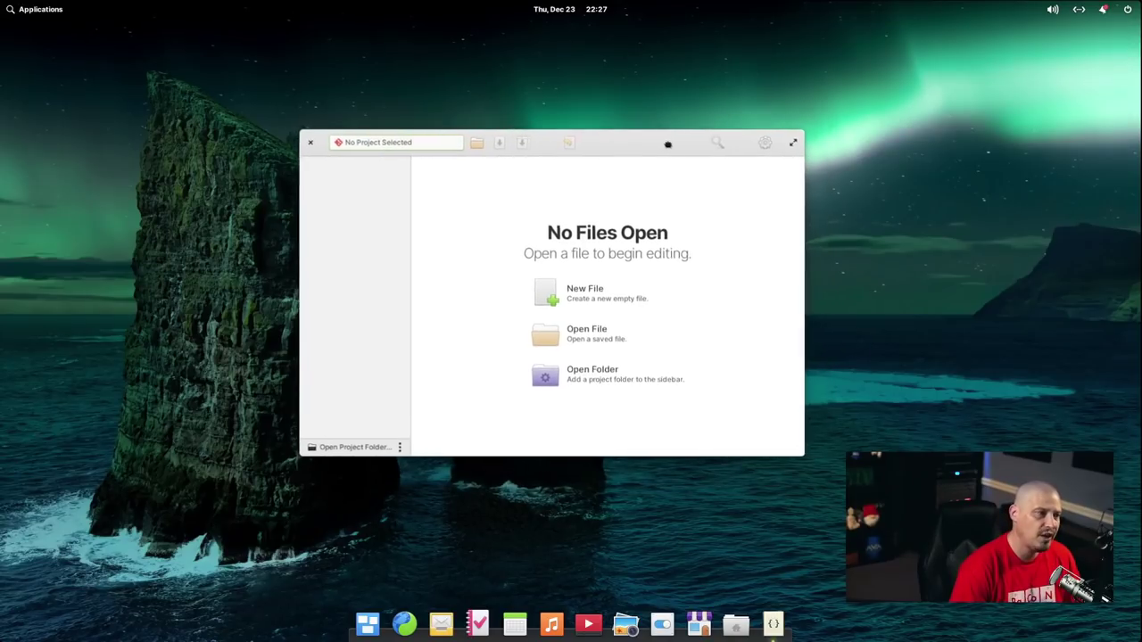
pyautogui.click(753, 158)
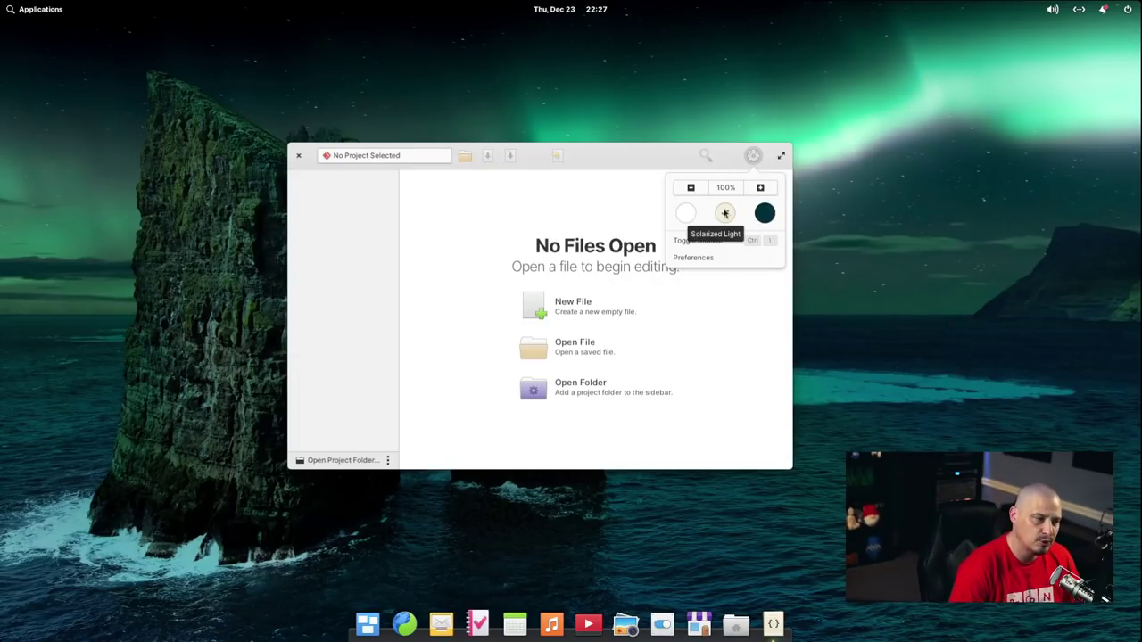
pyautogui.click(763, 214)
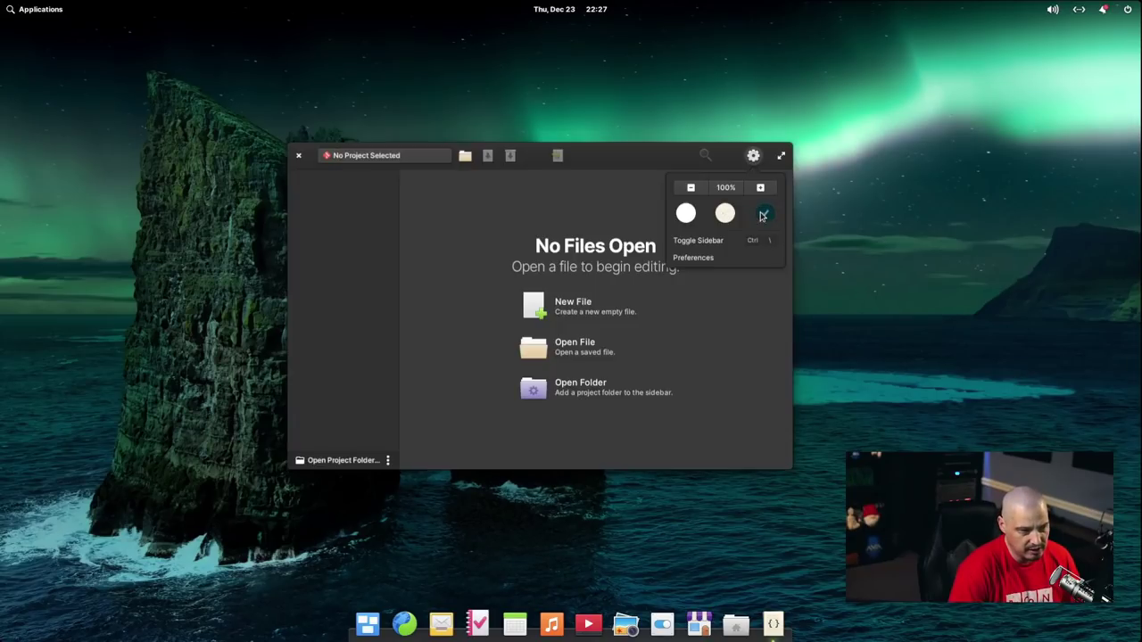
pyautogui.click(754, 375)
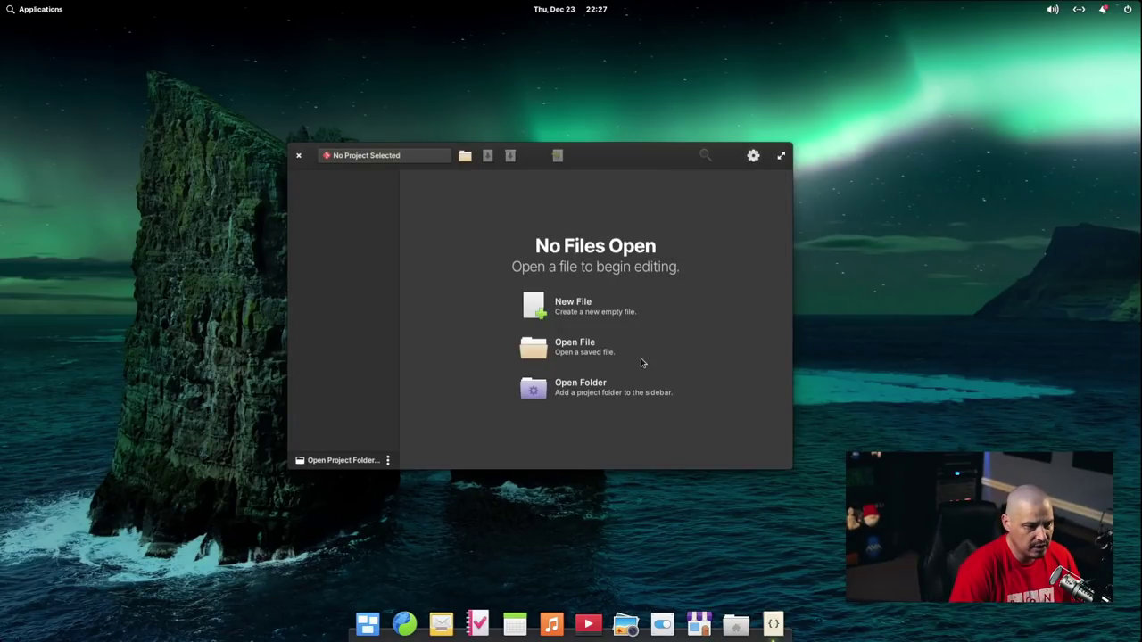
# - Open ~/.bashrc in Code with hidden files shown, then maximize the editor window
pyautogui.click(574, 348)
pyautogui.rightClick(457, 296)
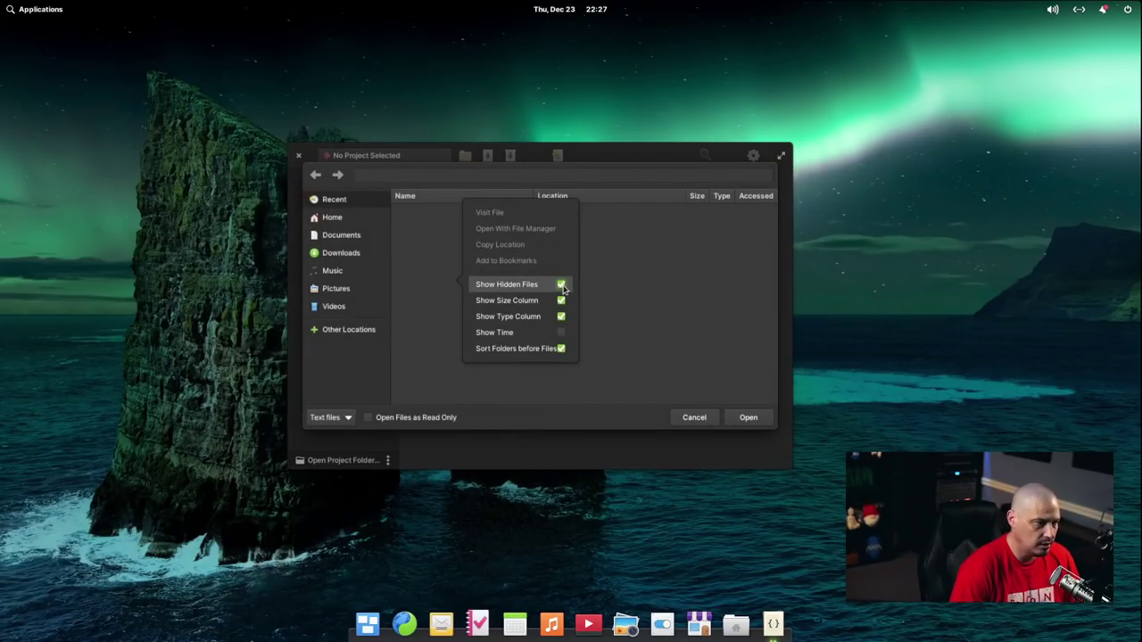
pyautogui.click(660, 304)
pyautogui.click(369, 222)
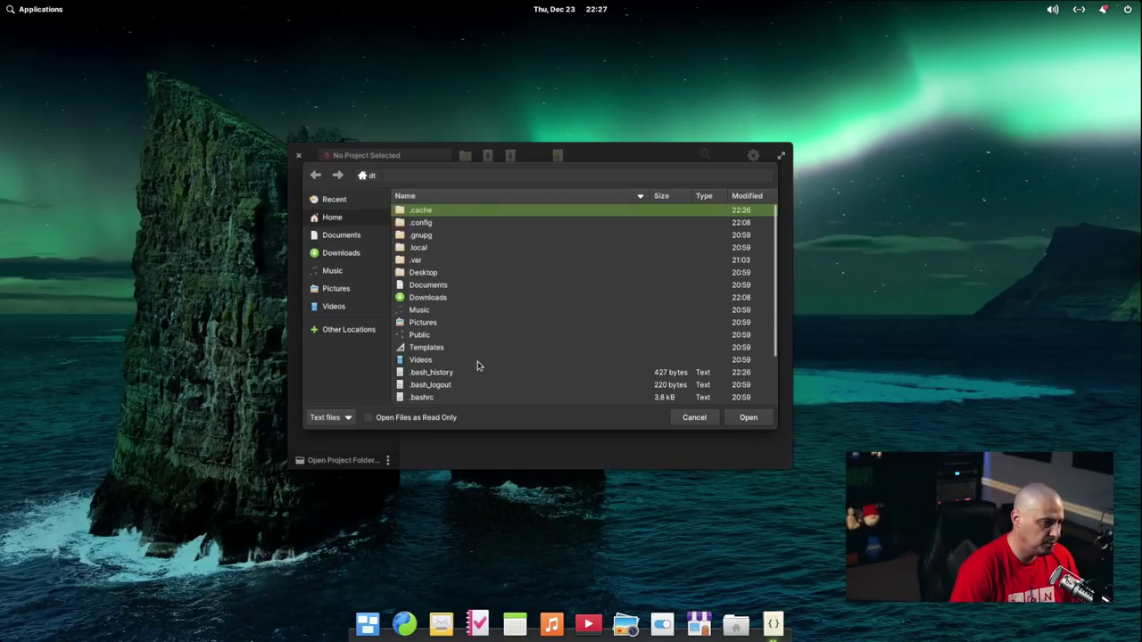
pyautogui.doubleClick(426, 397)
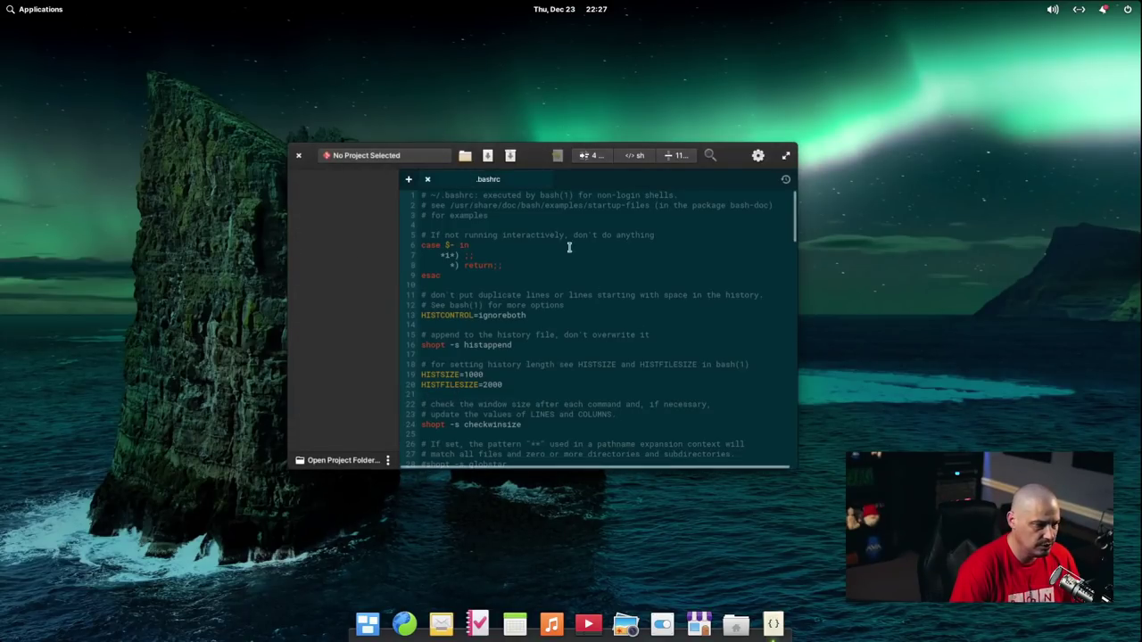
pyautogui.doubleClick(543, 156)
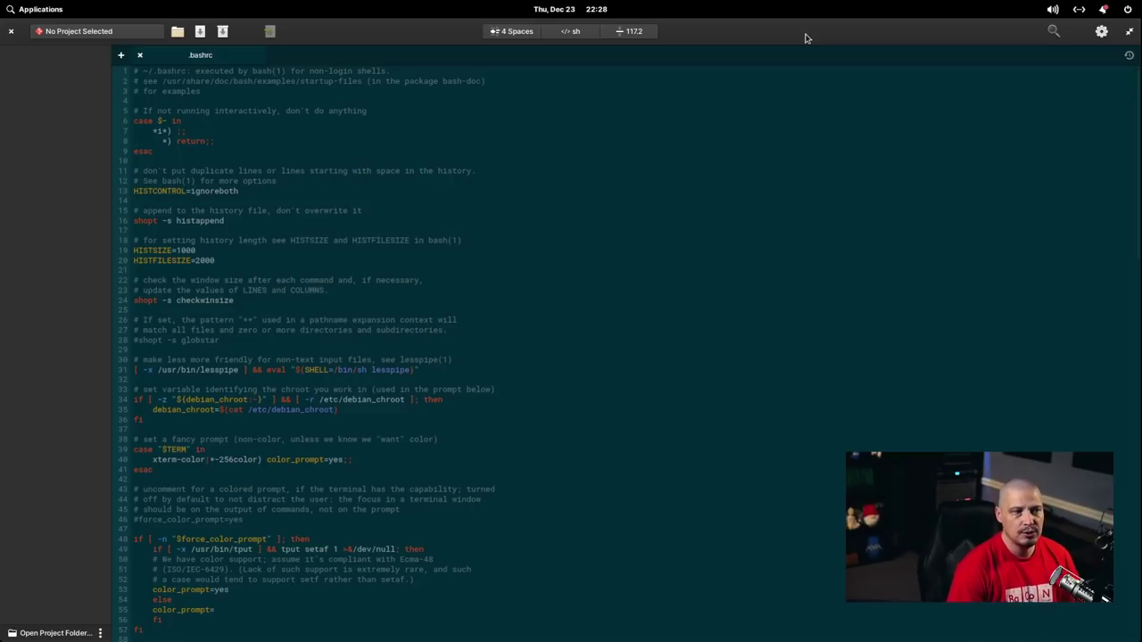
# - Preview Solarized Light, revert to the dark scheme, unmaximize Code, and close it
pyautogui.click(1097, 32)
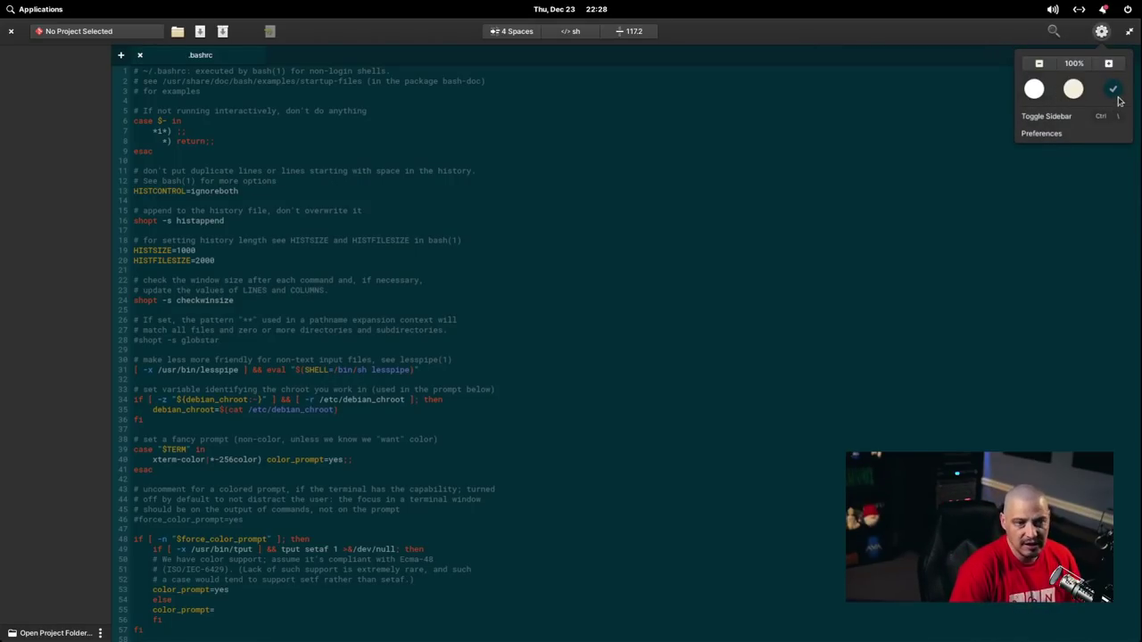
pyautogui.click(1075, 96)
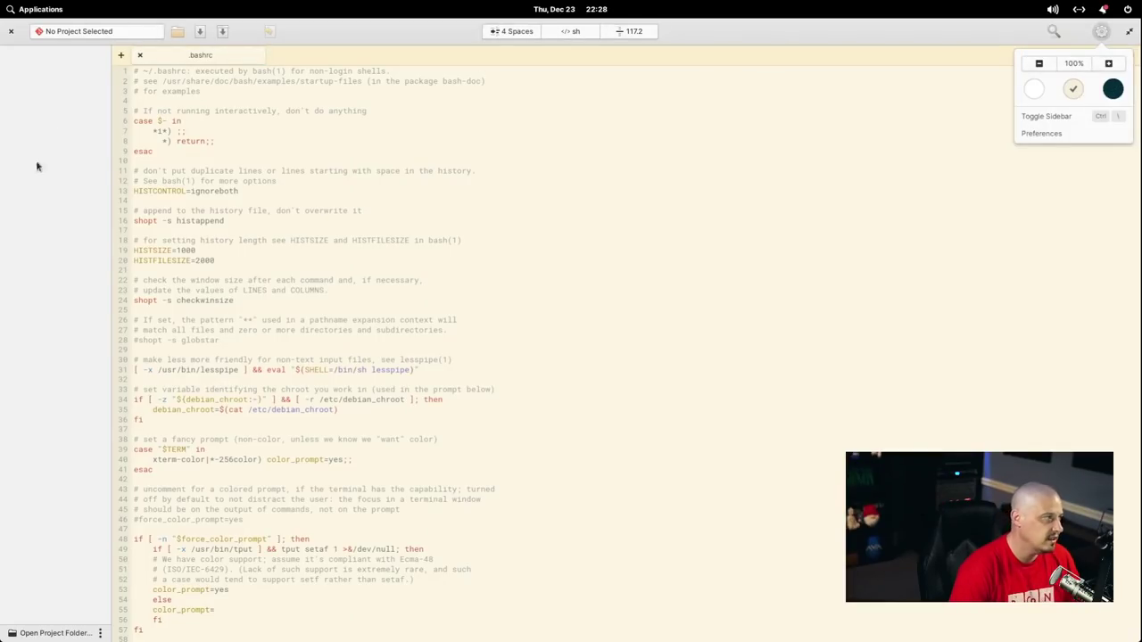
pyautogui.click(1114, 88)
pyautogui.click(771, 34)
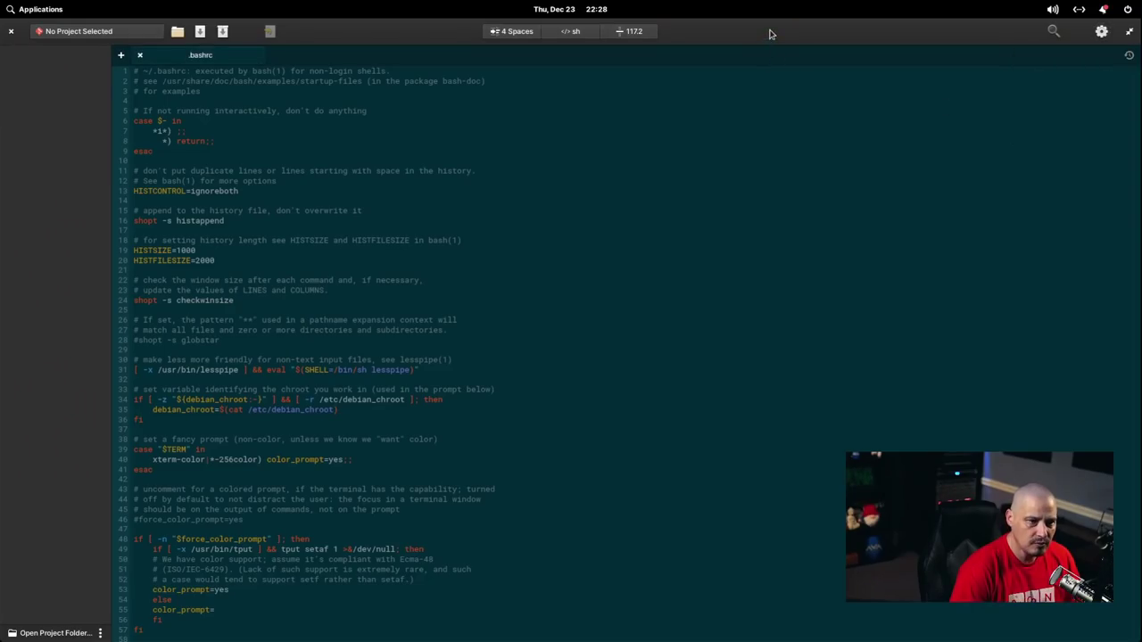
pyautogui.doubleClick(771, 35)
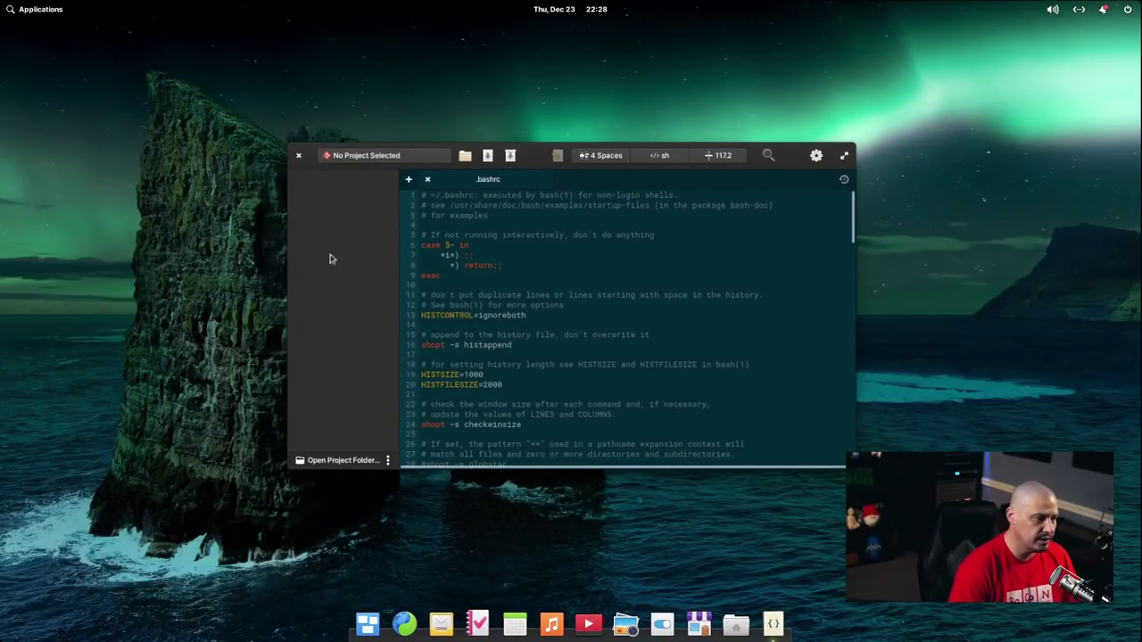
pyautogui.click(298, 155)
# - Launch Calculator from Applications and evaluate 12*12 to get 144
pyautogui.click(35, 8)
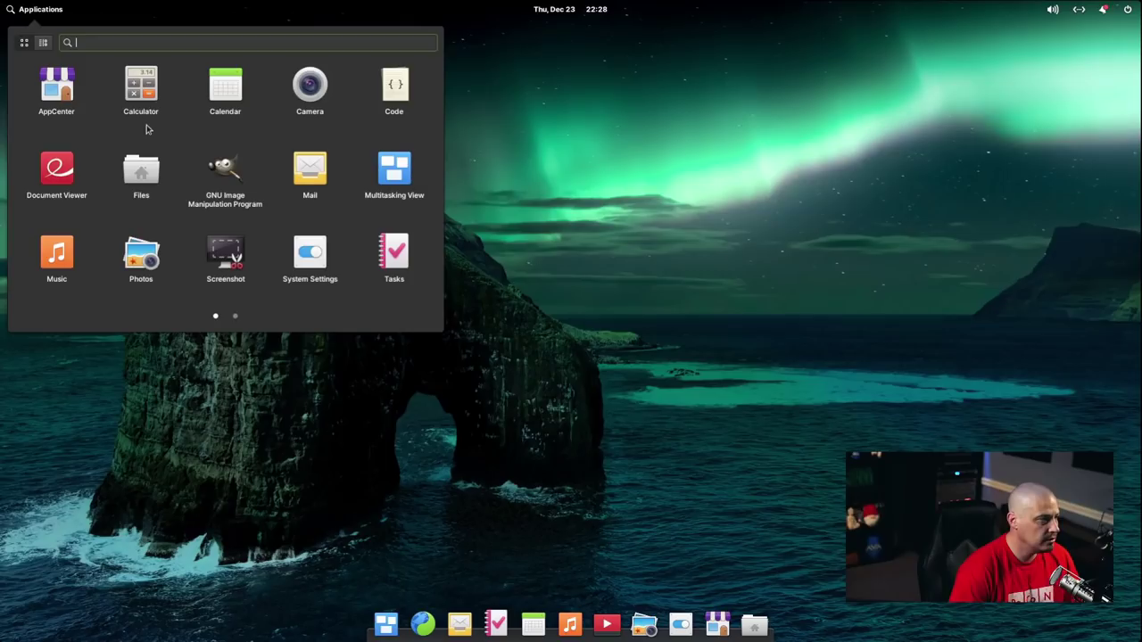
pyautogui.click(143, 89)
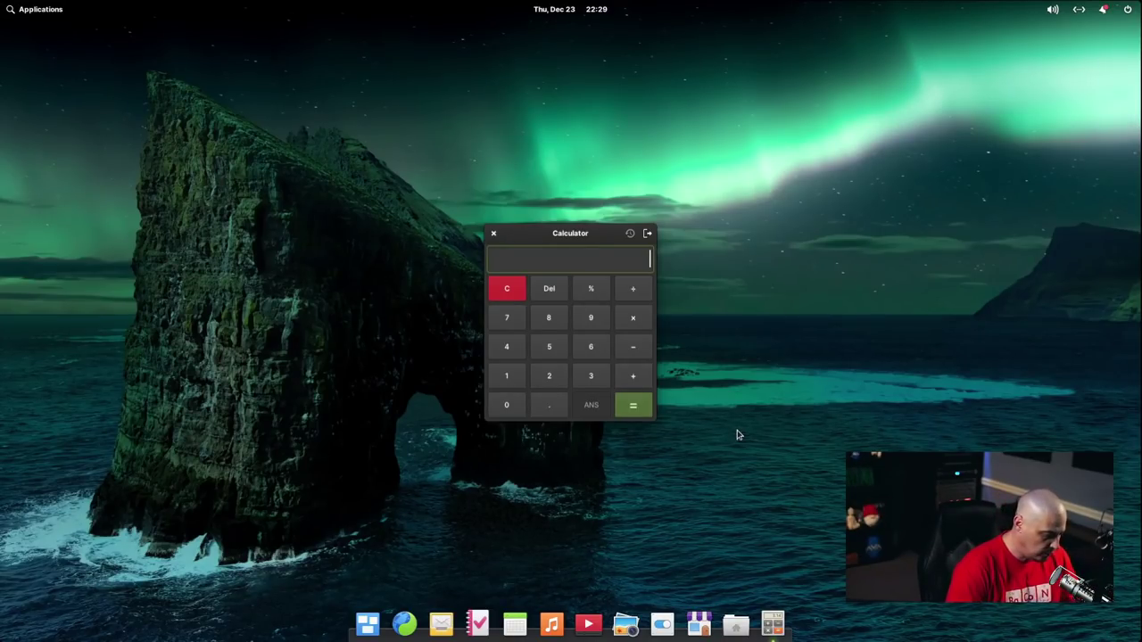
pyautogui.write('*12')
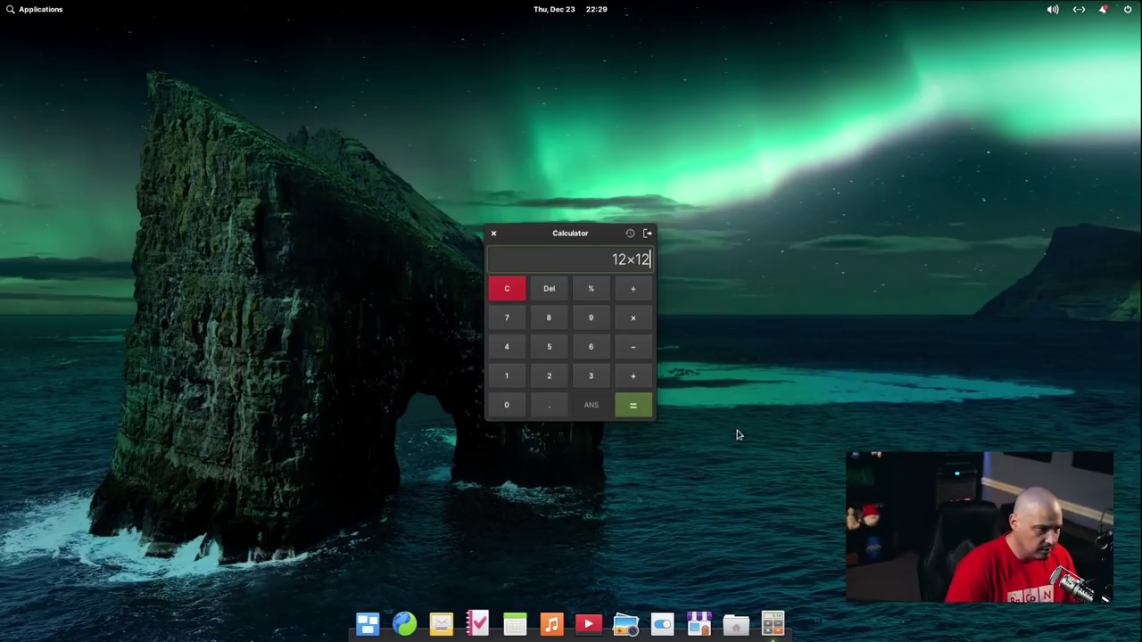
pyautogui.press('Return')
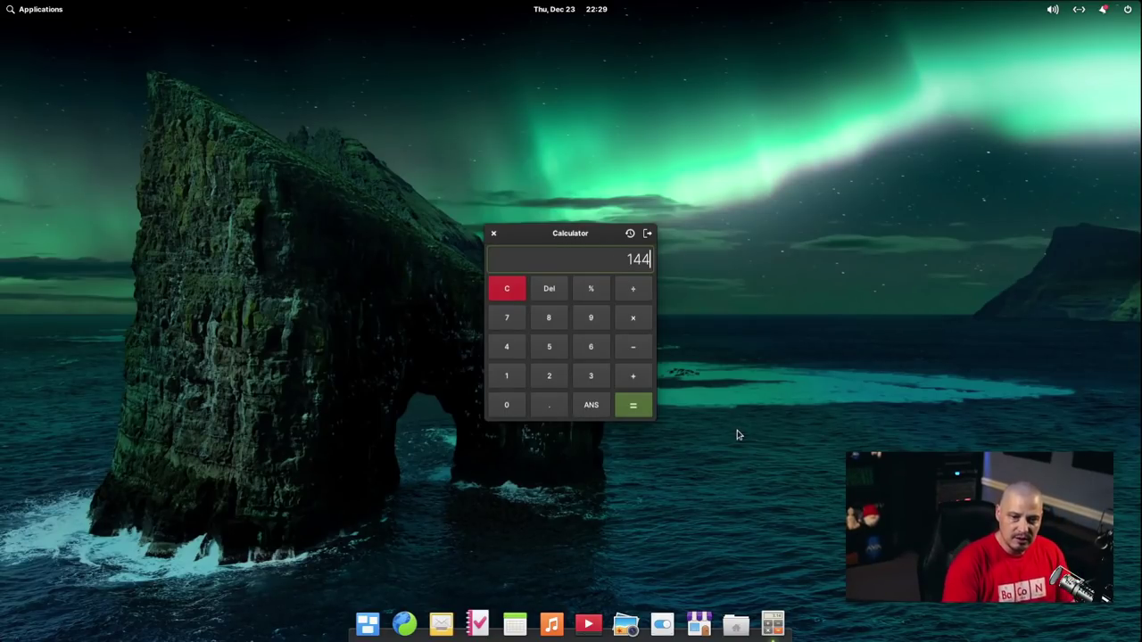
# - Close Calculator and open the wallpaper settings from the desktop's right-click menu
pyautogui.click(493, 232)
pyautogui.rightClick(448, 202)
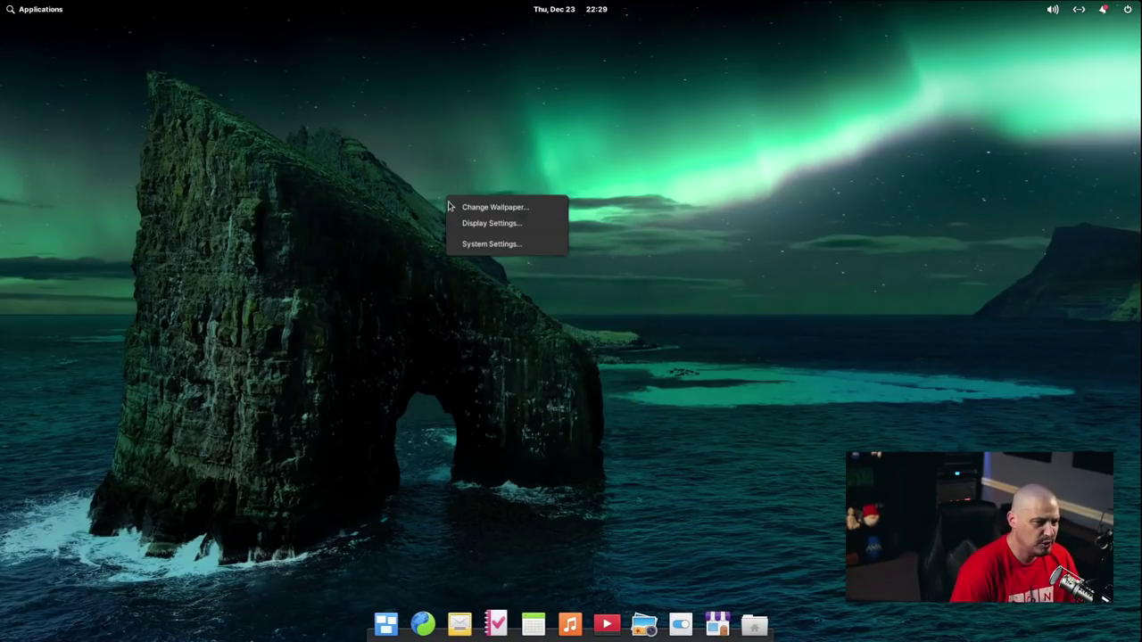
pyautogui.click(519, 209)
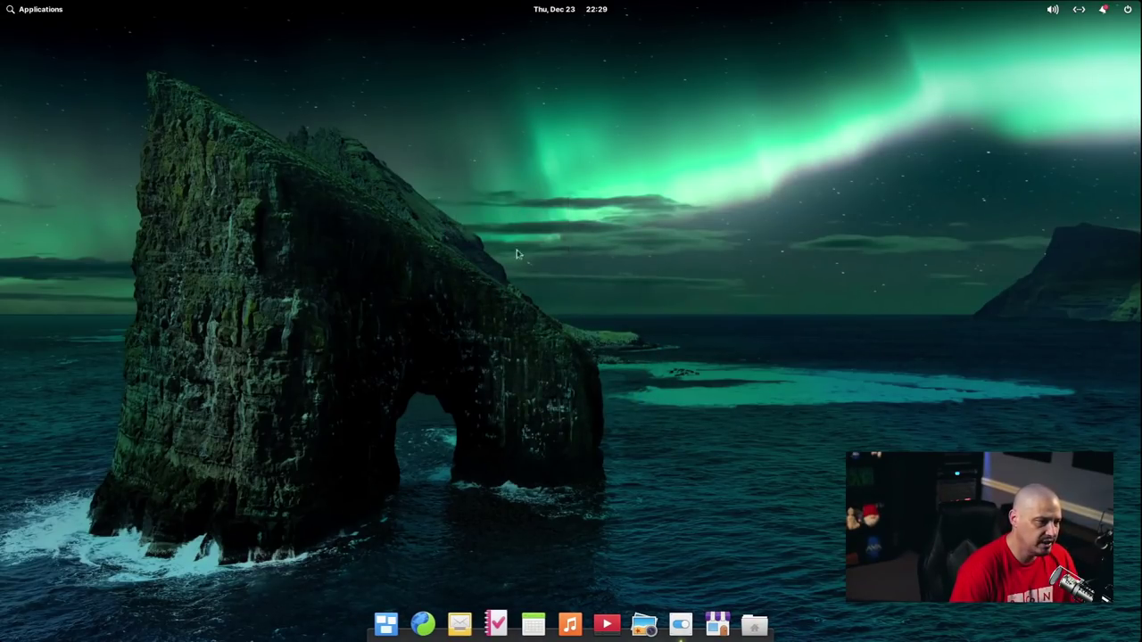
# - Try the mountain forest wallpaper, settle on the snowy rocky-mountain photo, then close settings
pyautogui.moveTo(737, 104); pyautogui.dragTo(520, 117)
pyautogui.scroll(-2, 471, 326)
pyautogui.scroll(-1, 471, 327)
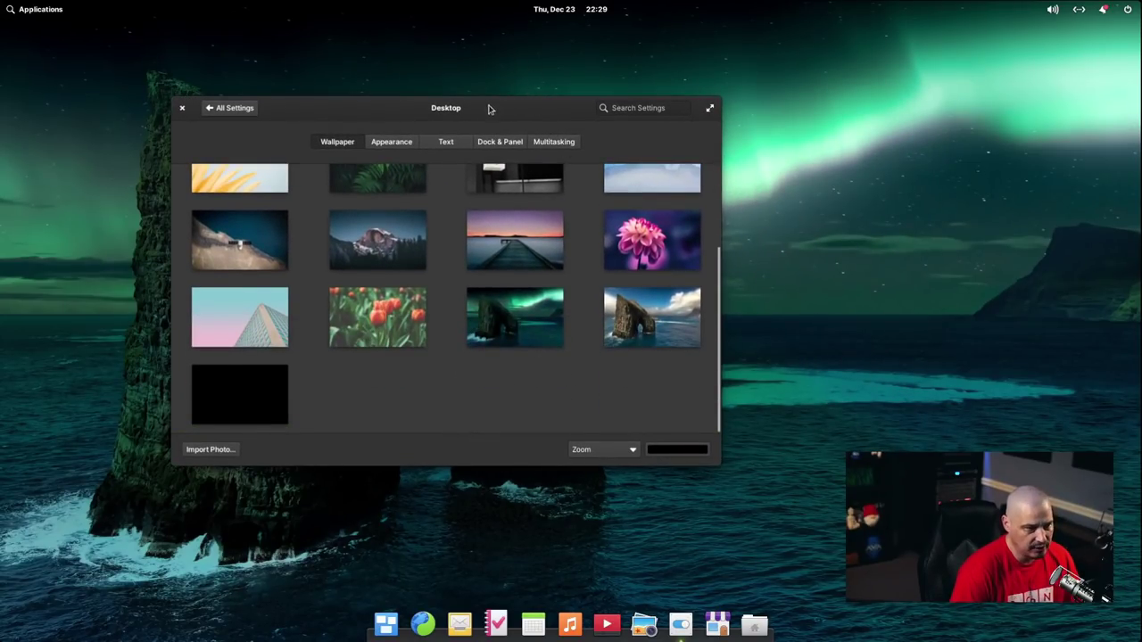
pyautogui.moveTo(490, 107); pyautogui.dragTo(913, 200)
pyautogui.moveTo(738, 157); pyautogui.dragTo(576, 128)
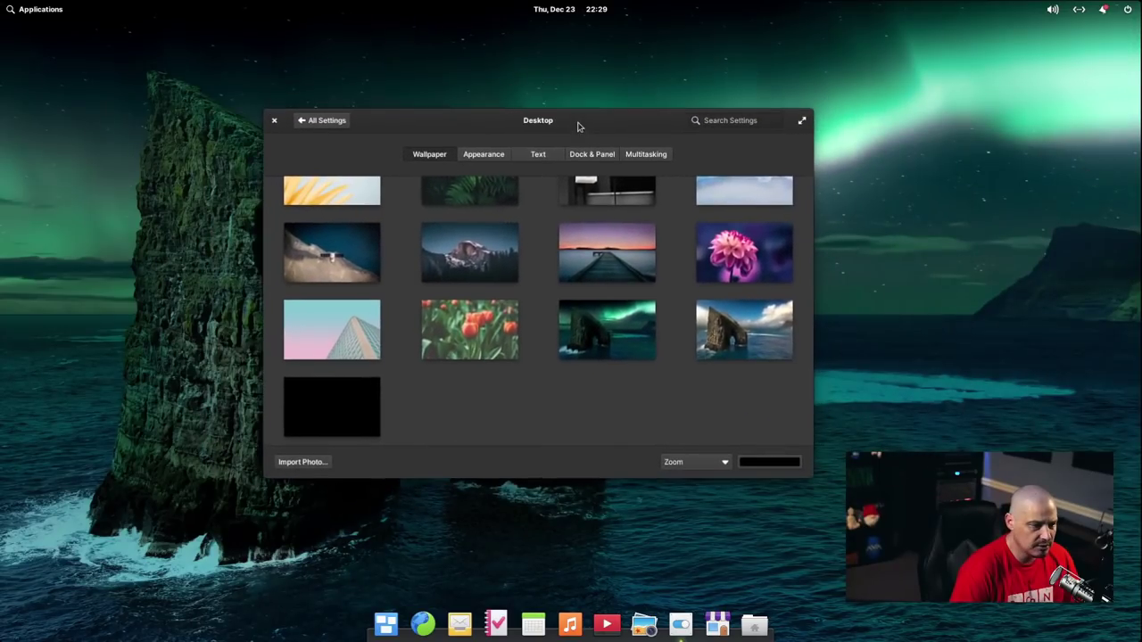
pyautogui.scroll(3, 505, 316)
pyautogui.click(497, 365)
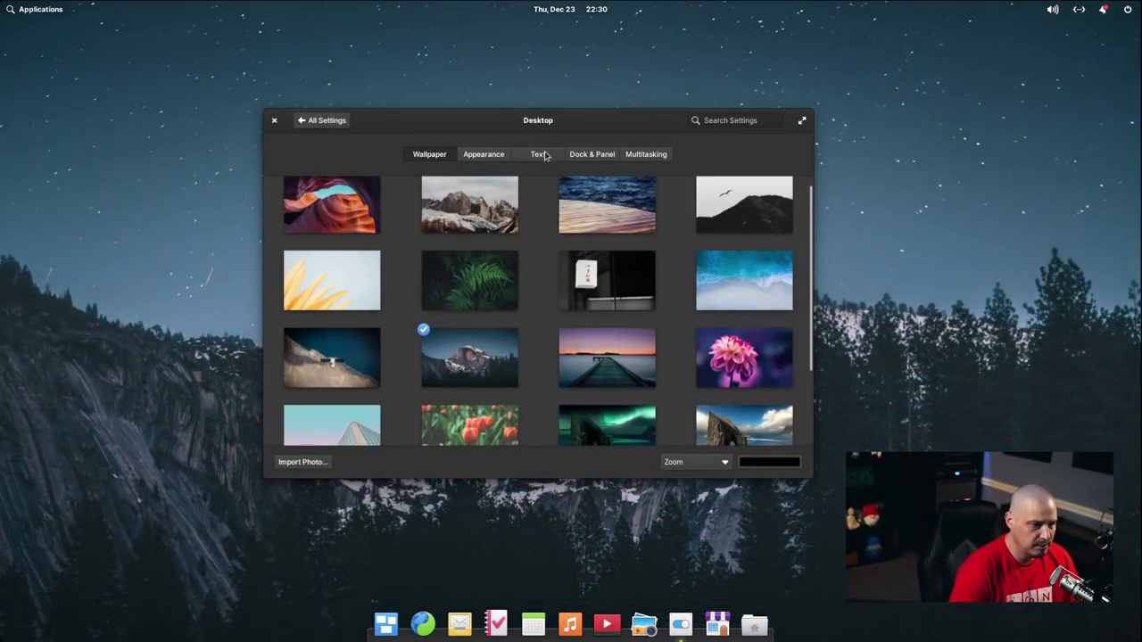
pyautogui.moveTo(513, 118); pyautogui.dragTo(480, 116)
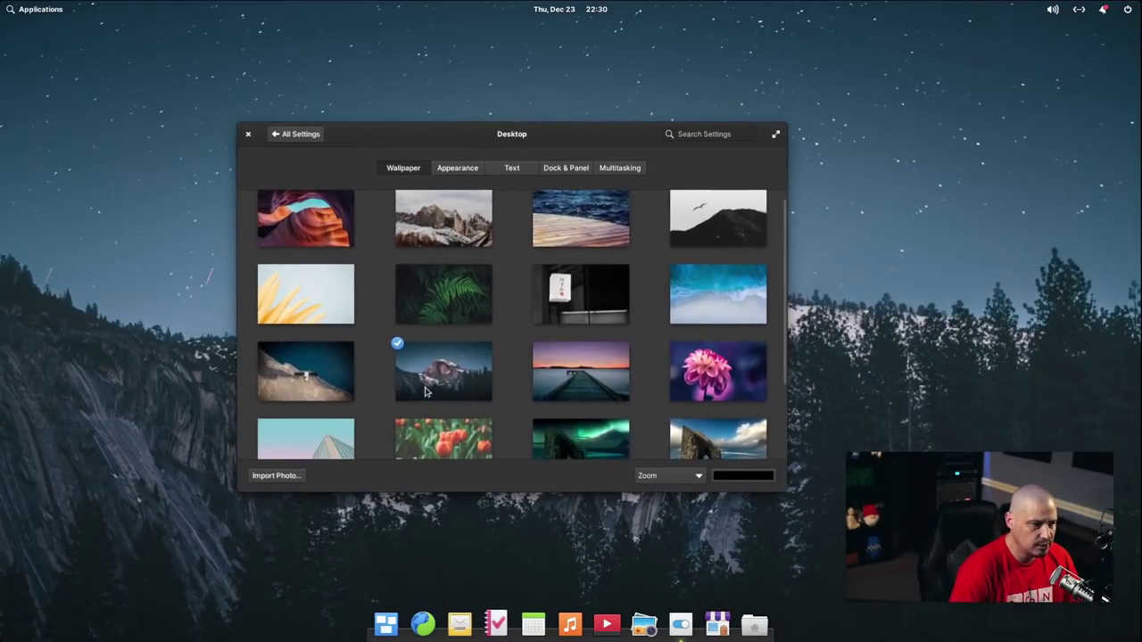
pyautogui.scroll(1, 436, 300)
pyautogui.click(460, 248)
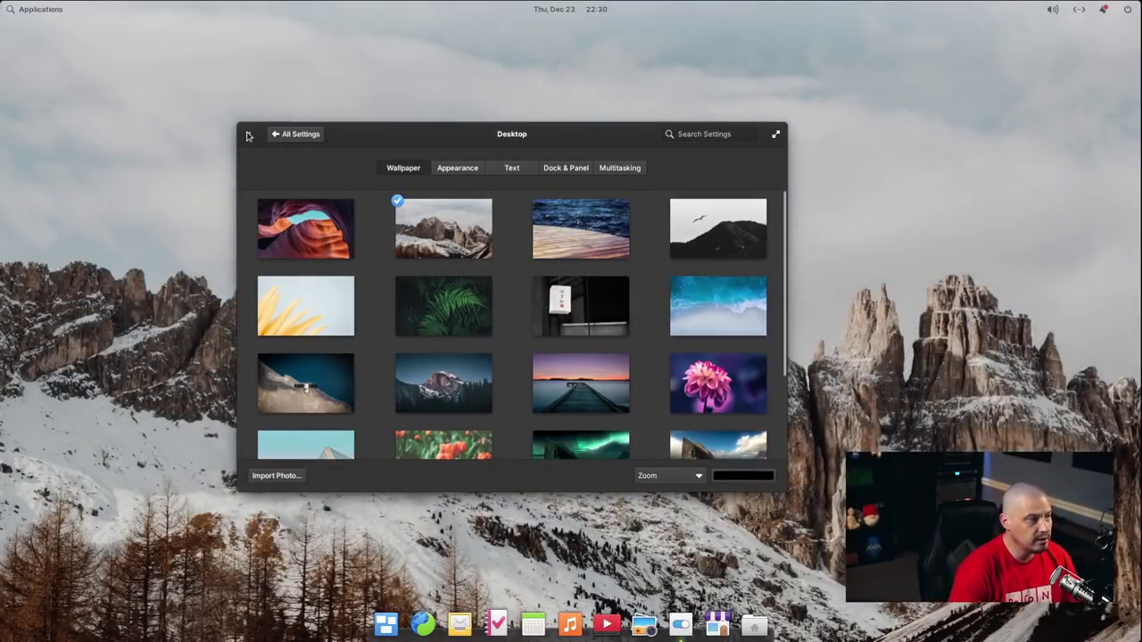
pyautogui.click(248, 134)
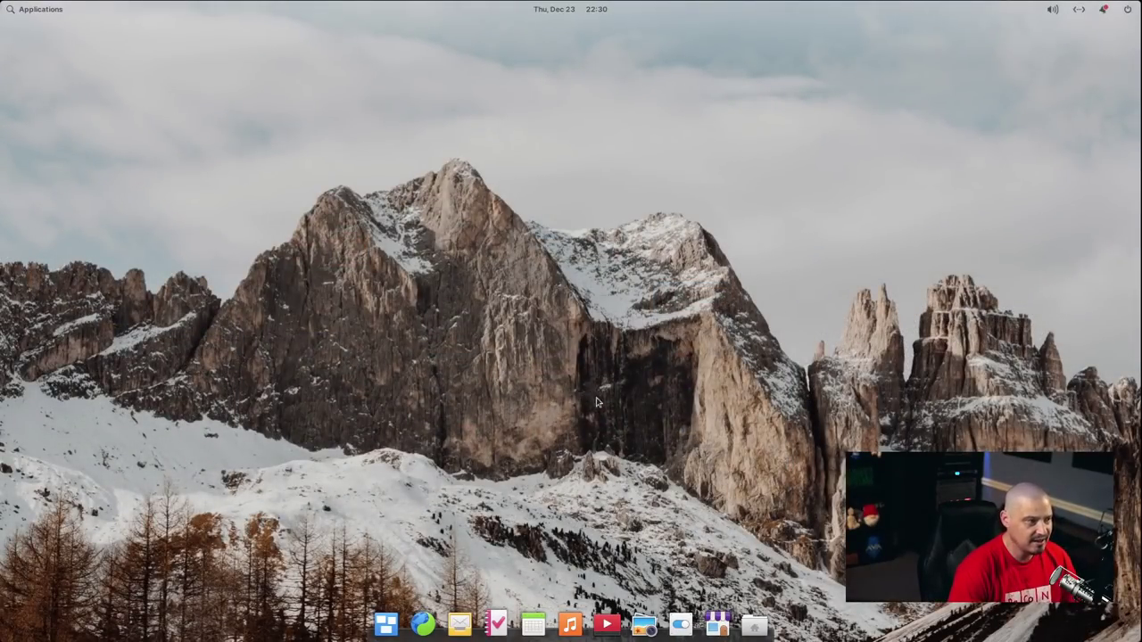
pyautogui.click(754, 624)
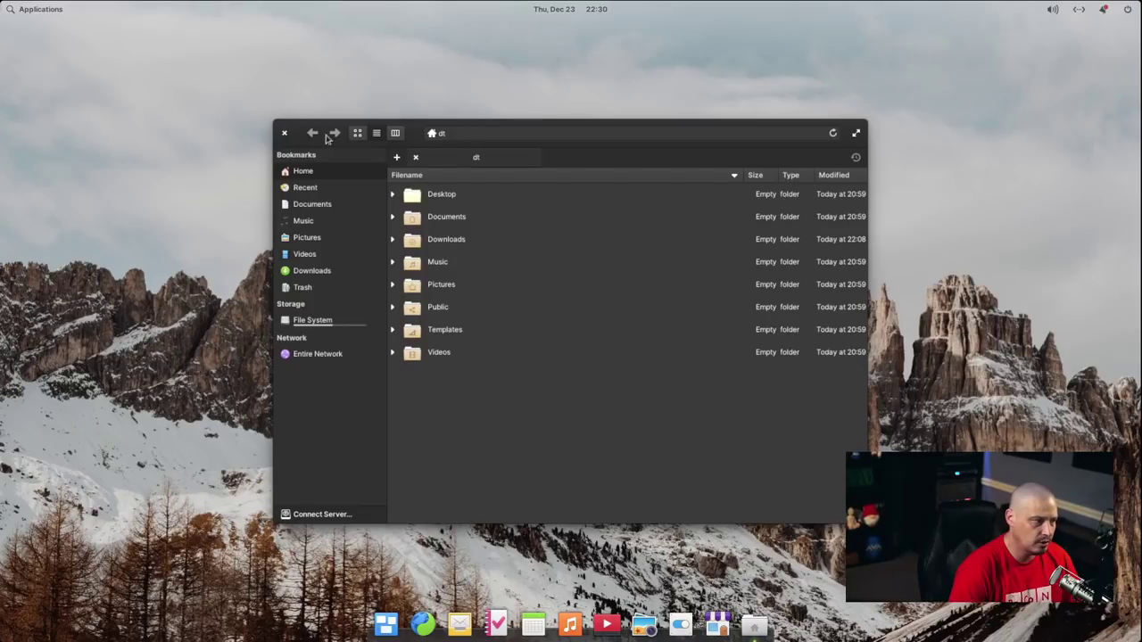
pyautogui.click(284, 132)
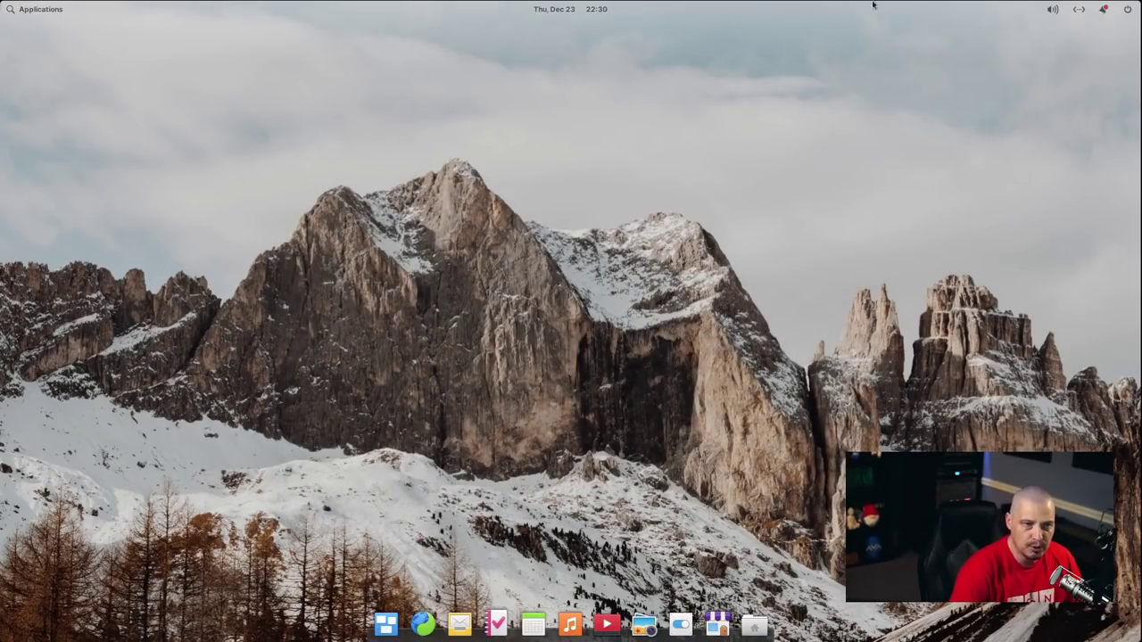
pyautogui.press('Print')
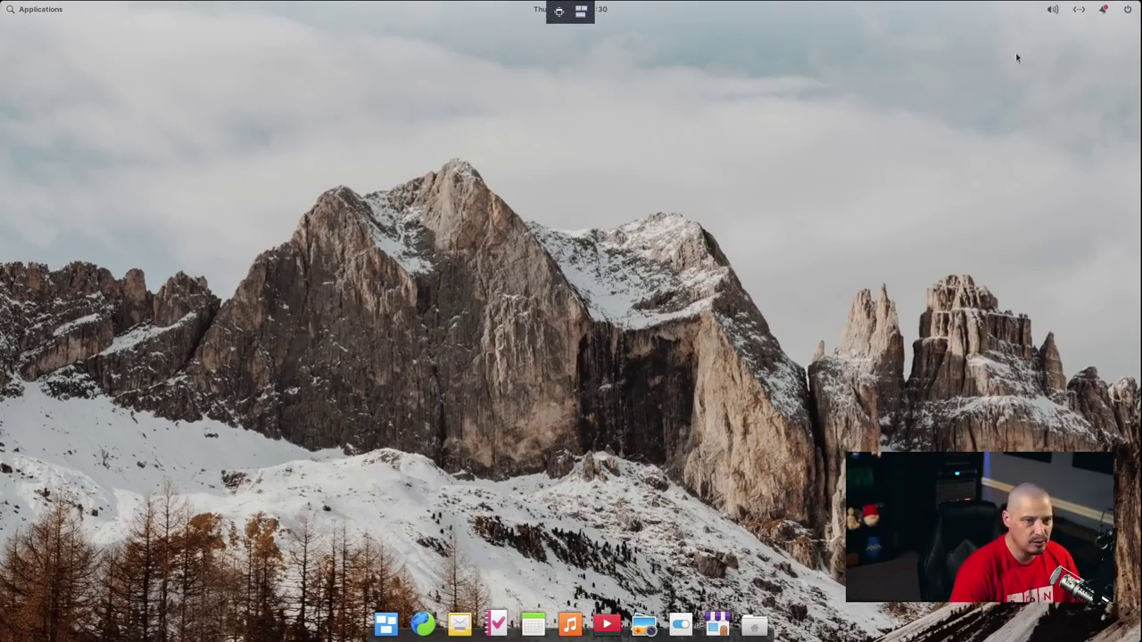
pyautogui.press('Escape')
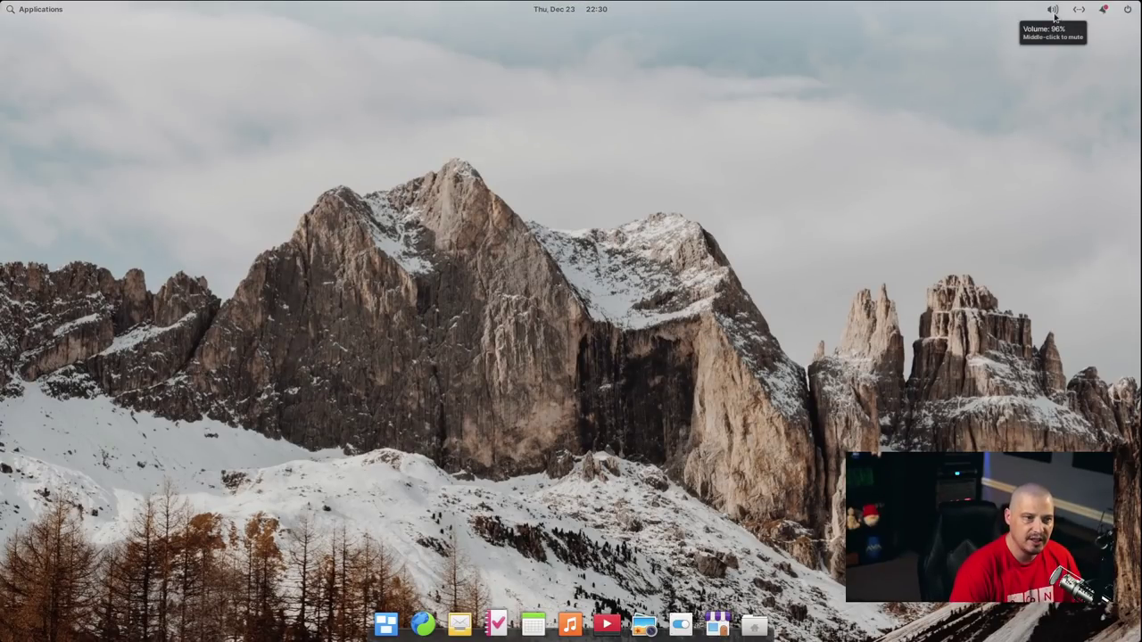
pyautogui.click(1053, 12)
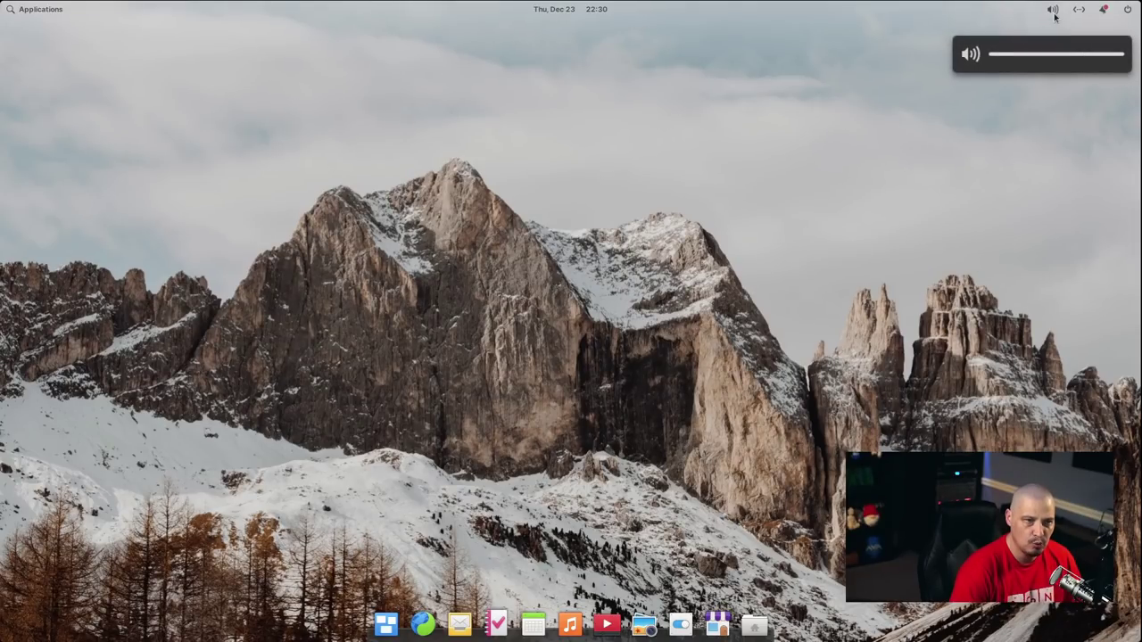
pyautogui.click(1053, 15)
pyautogui.click(1054, 12)
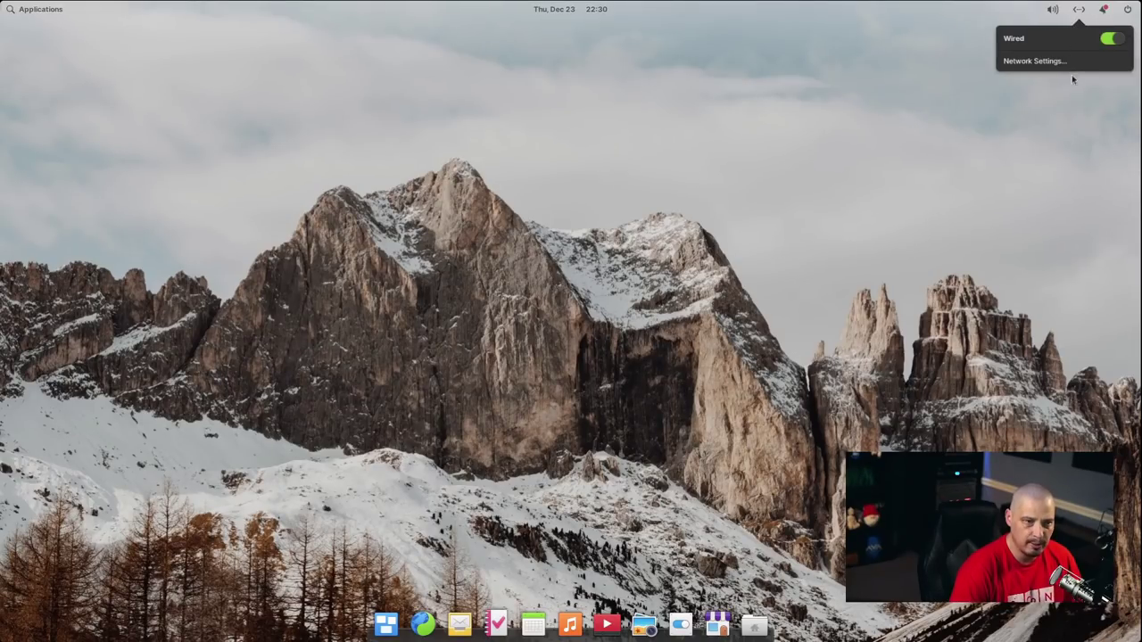
pyautogui.scroll(2, 1045, 62)
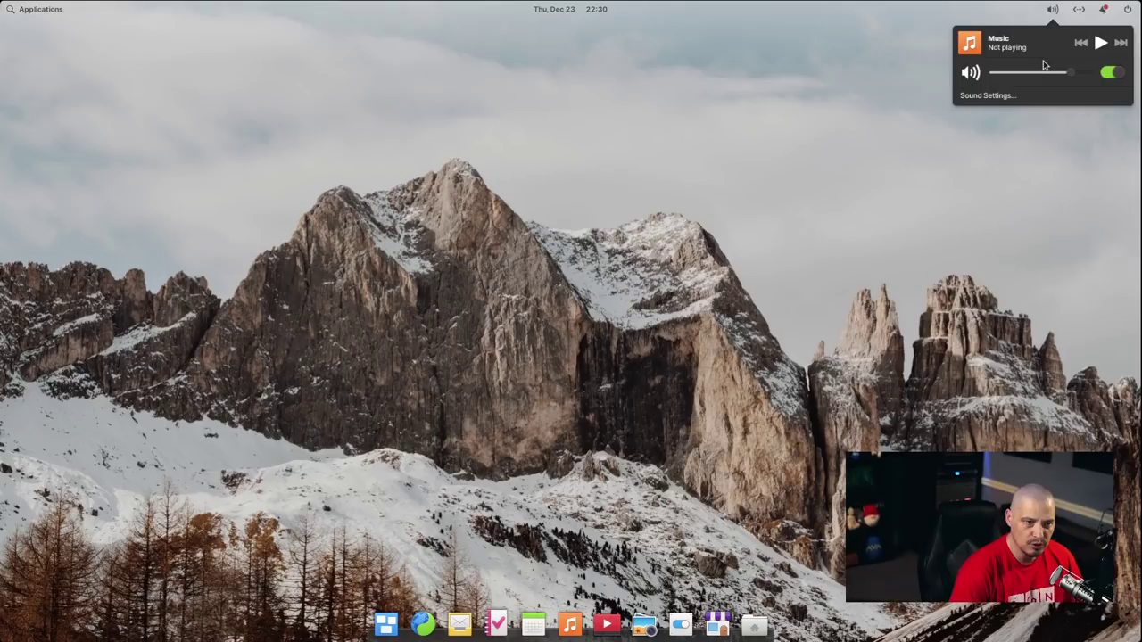
pyautogui.scroll(-3, 1046, 63)
pyautogui.scroll(3, 1045, 63)
pyautogui.scroll(-2, 1045, 62)
pyautogui.click(1095, 140)
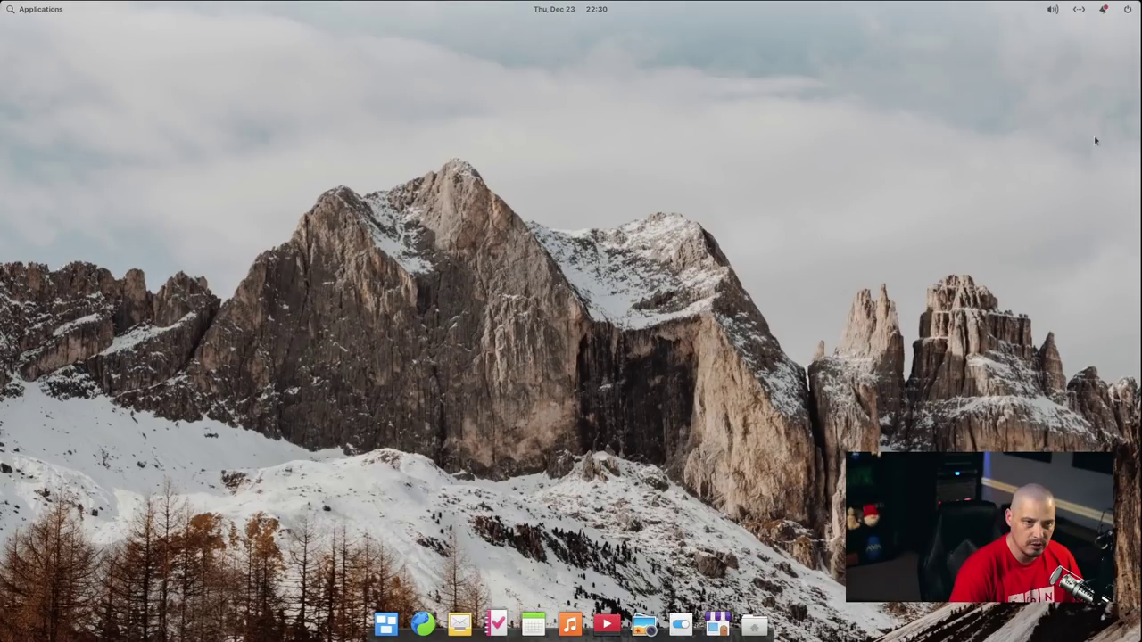
pyautogui.click(1104, 9)
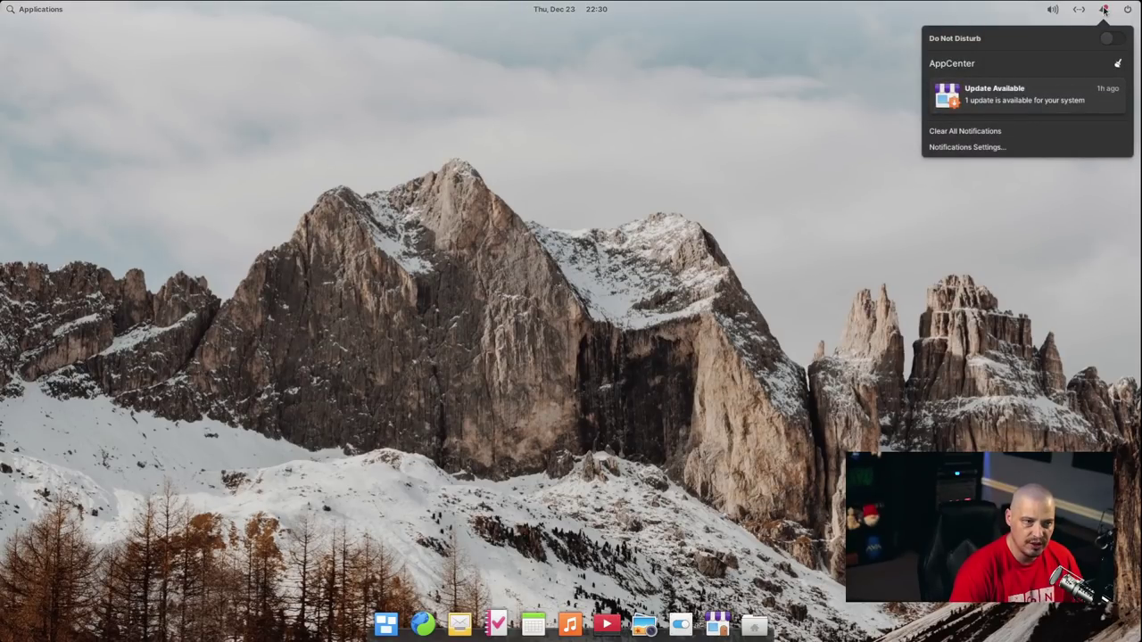
pyautogui.moveTo(1044, 85)
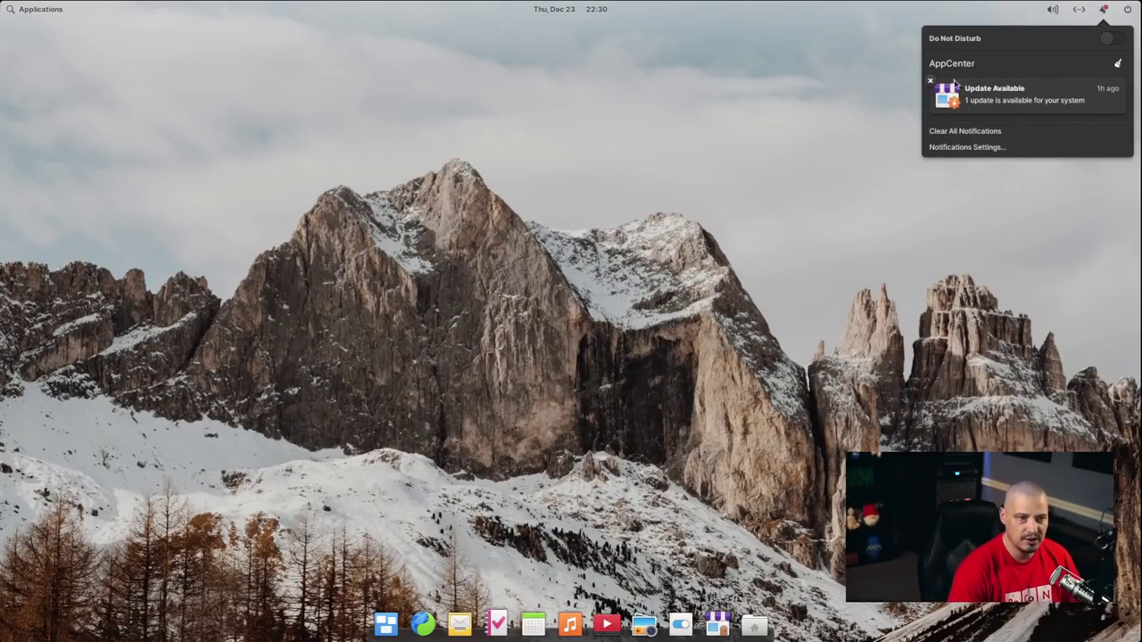
# - In a maximized Terminal, run uname -r to show kernel 5.11.0-43-generic
pyautogui.click(881, 188)
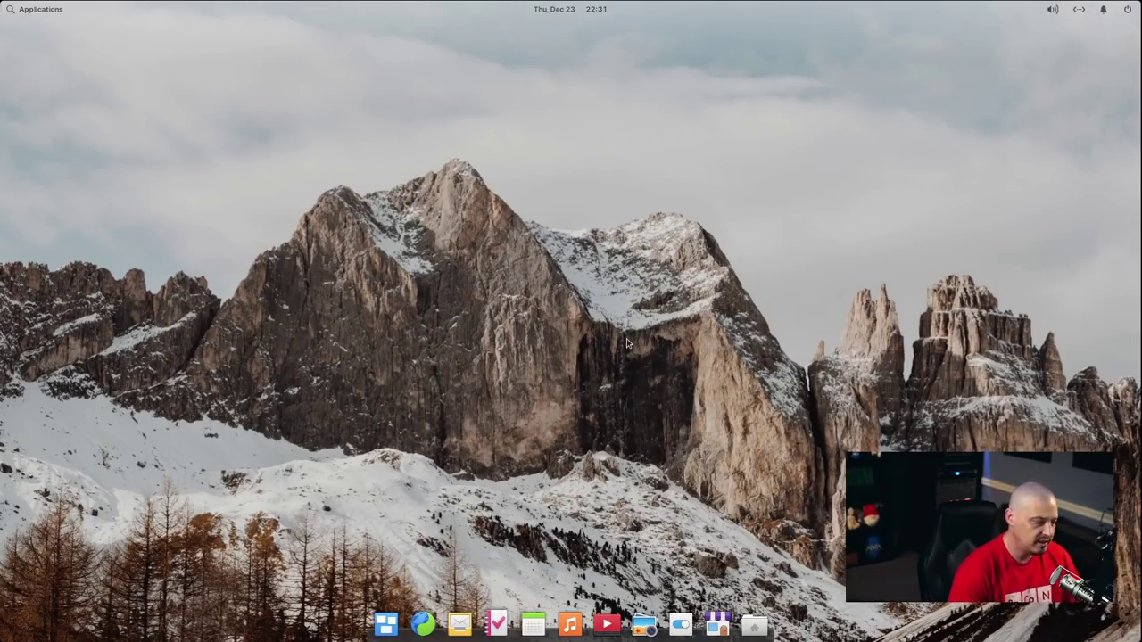
pyautogui.press('super+t')
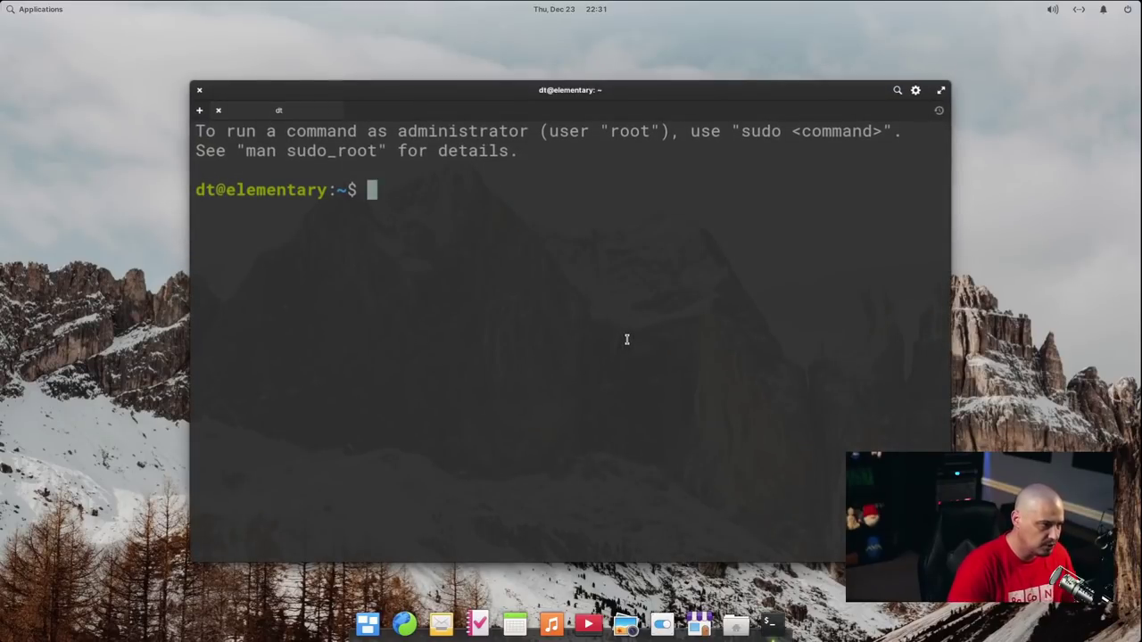
pyautogui.doubleClick(656, 95)
pyautogui.write('uname -r')
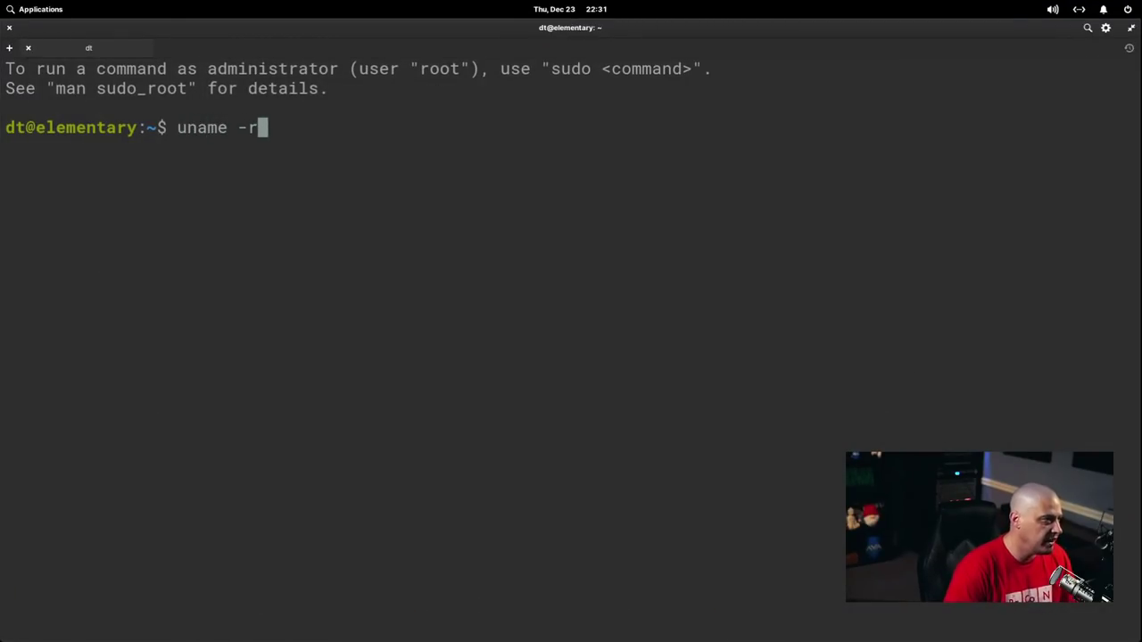
pyautogui.press('Return')
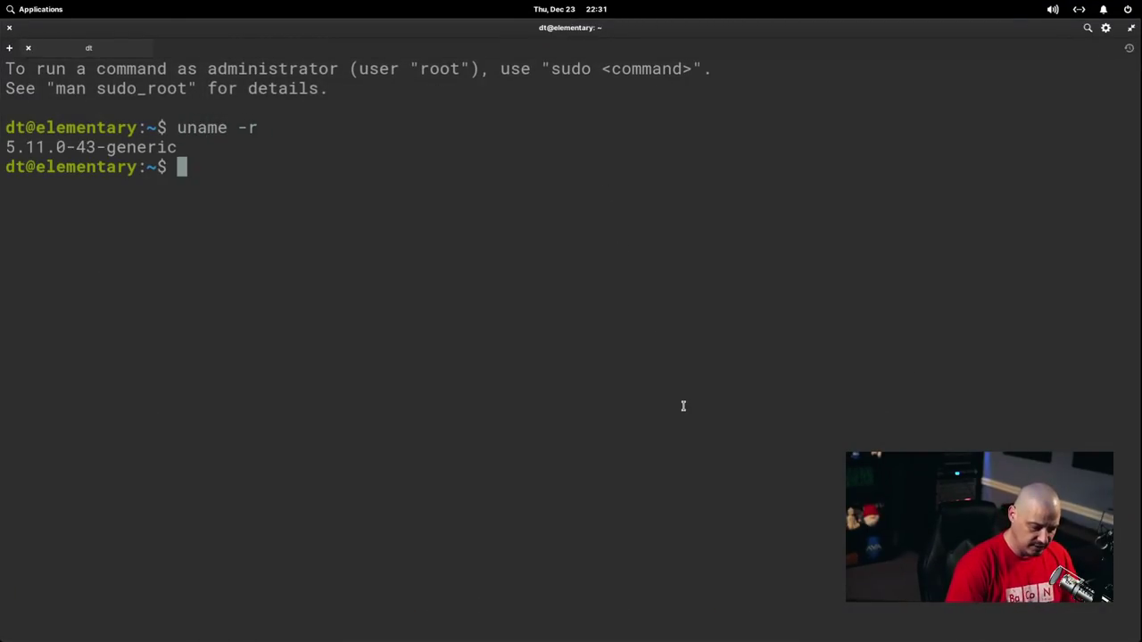
# - List the installed apt packages, then pipe the list through wc -l to count 1554
pyautogui.write('apt li')
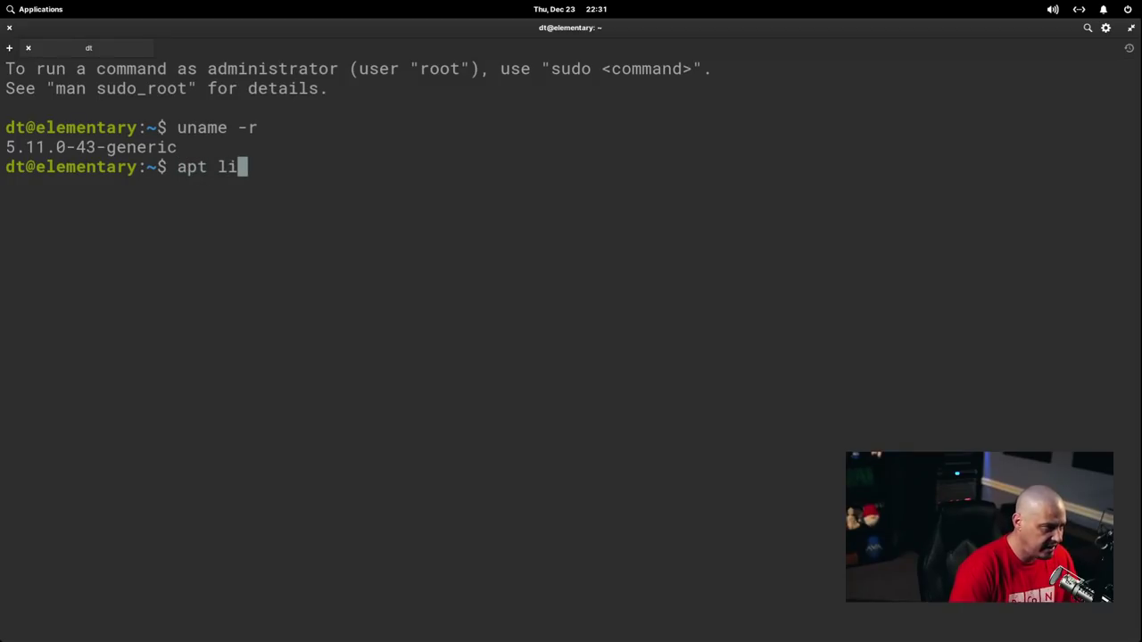
pyautogui.write('st --installed')
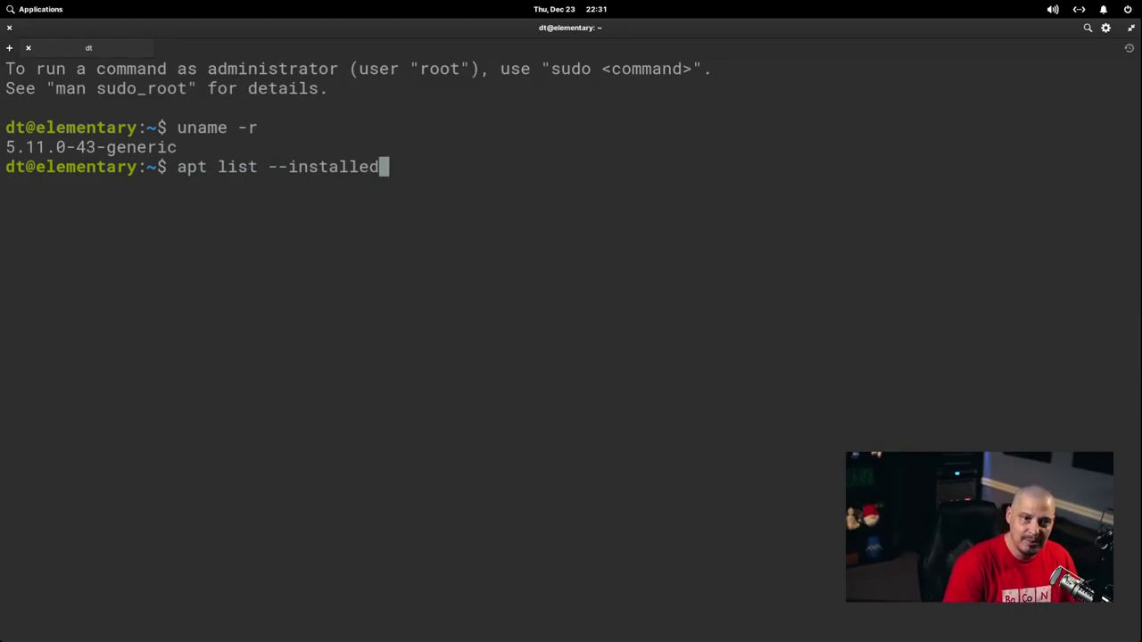
pyautogui.press('Return')
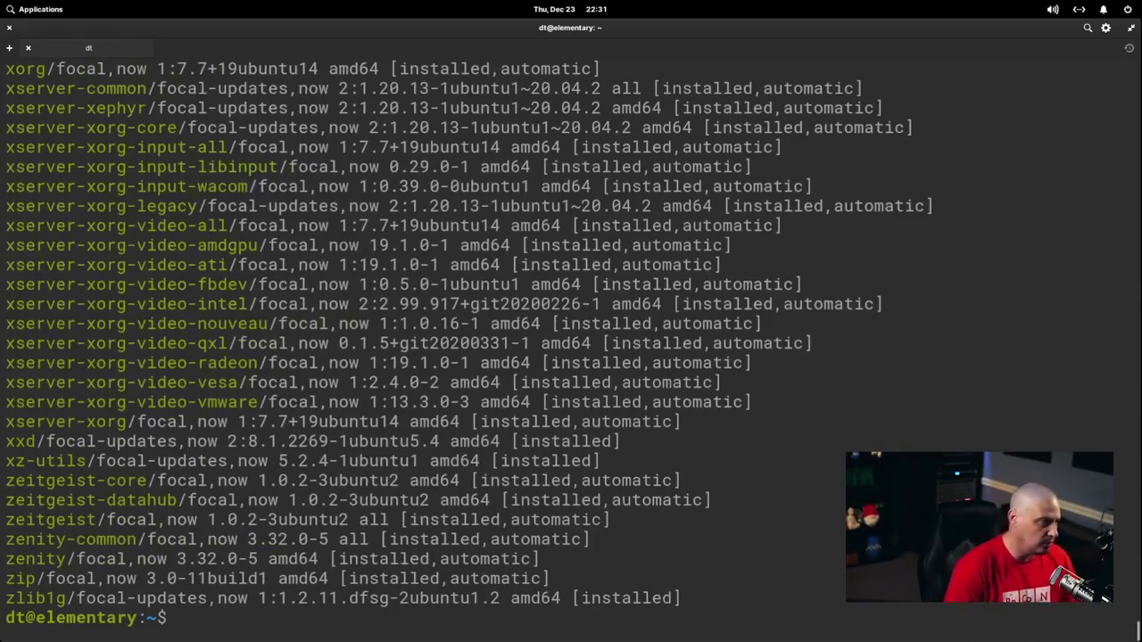
pyautogui.press('Up')
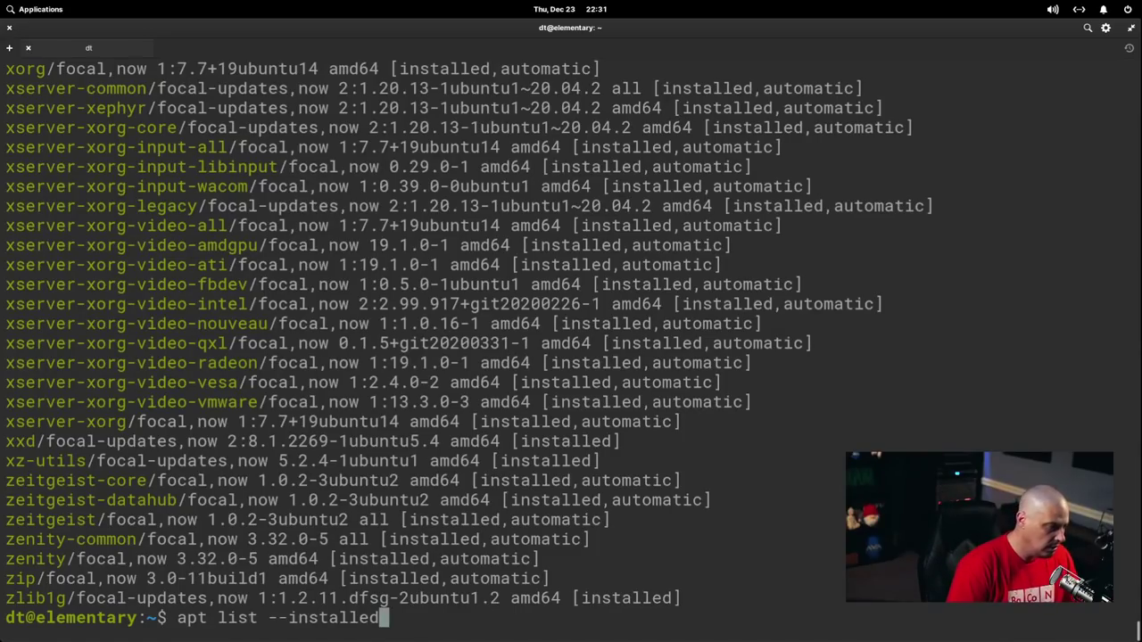
pyautogui.write('| ')
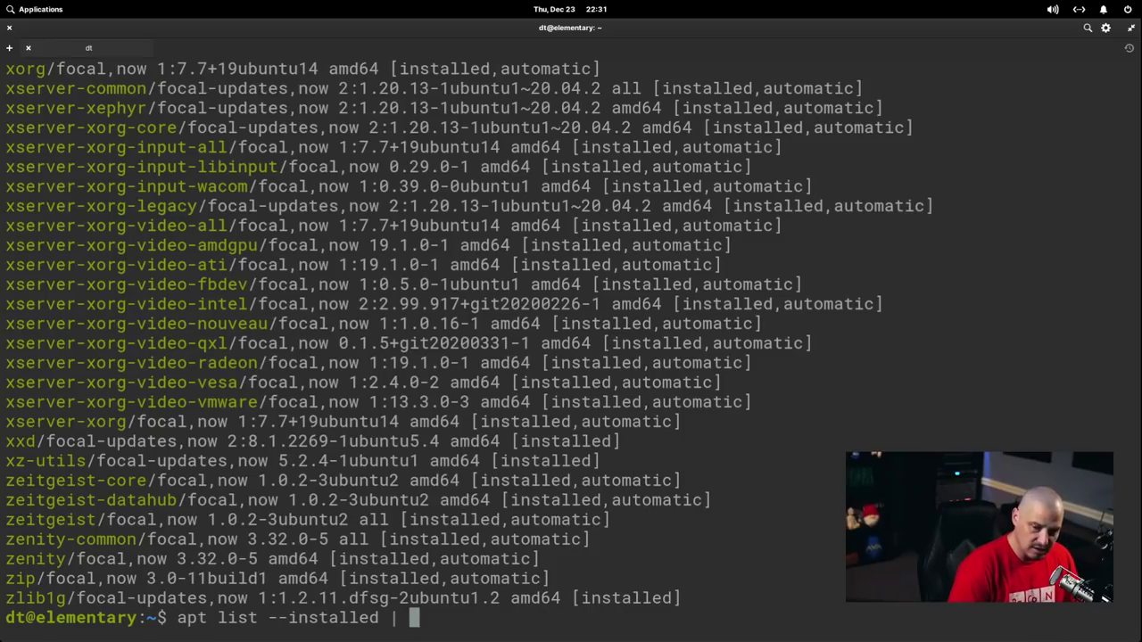
pyautogui.write('wc -l')
pyautogui.press('Return')
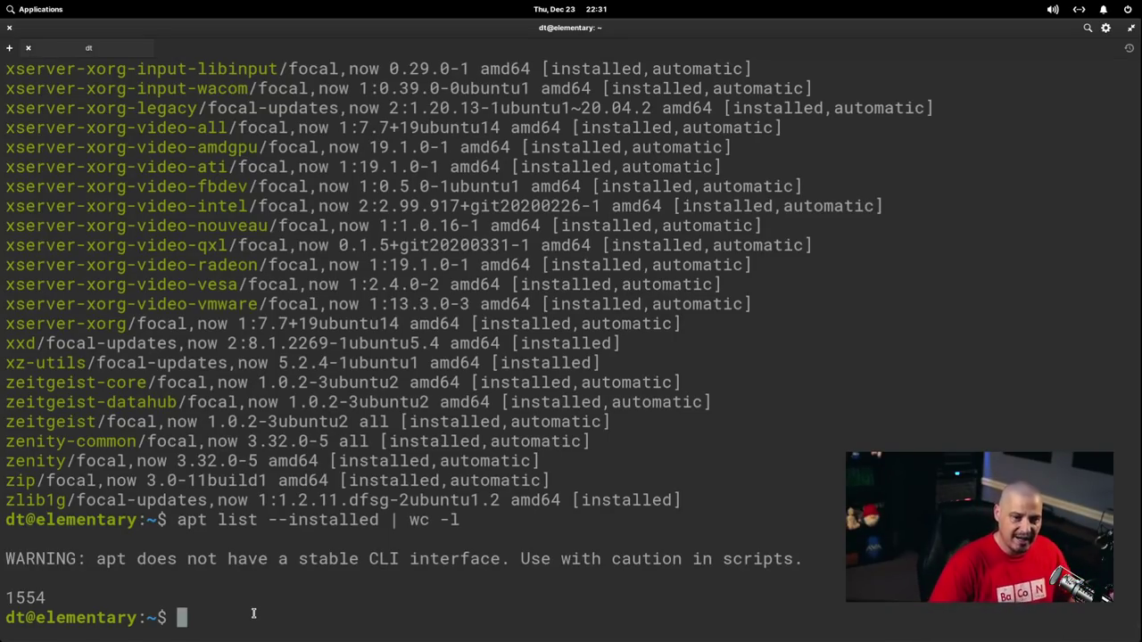
# - Run flatpak list, then pipe it through wc -l to count 19 apps and runtimes
pyautogui.write('falt')
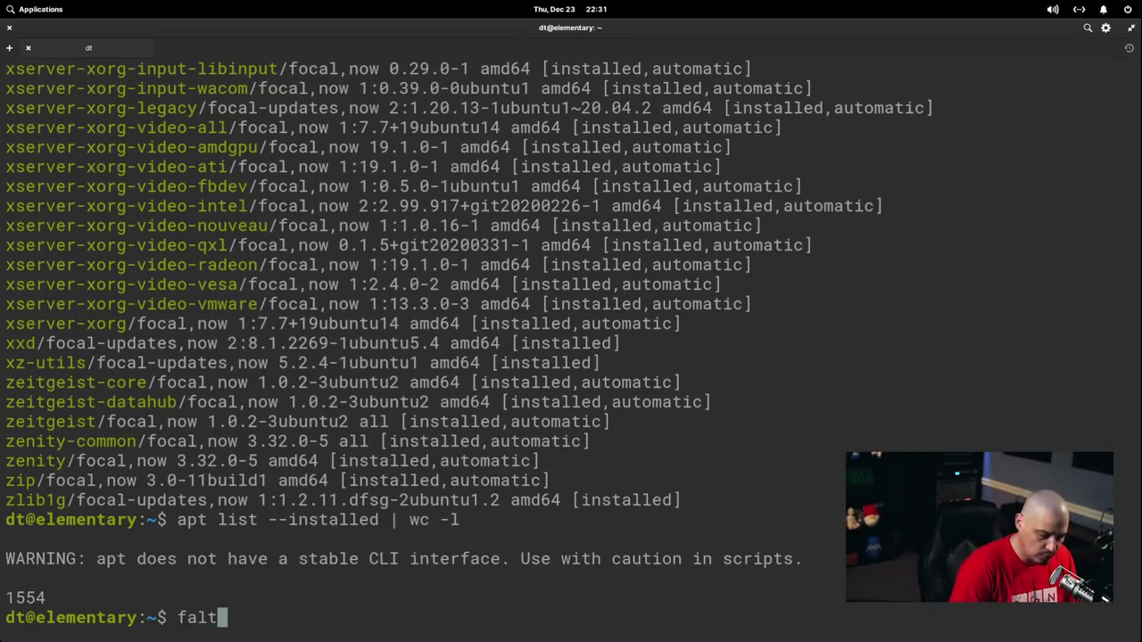
pyautogui.press('BackSpace')
pyautogui.press('BackSpace')
pyautogui.press('BackSpace')
pyautogui.write('lat')
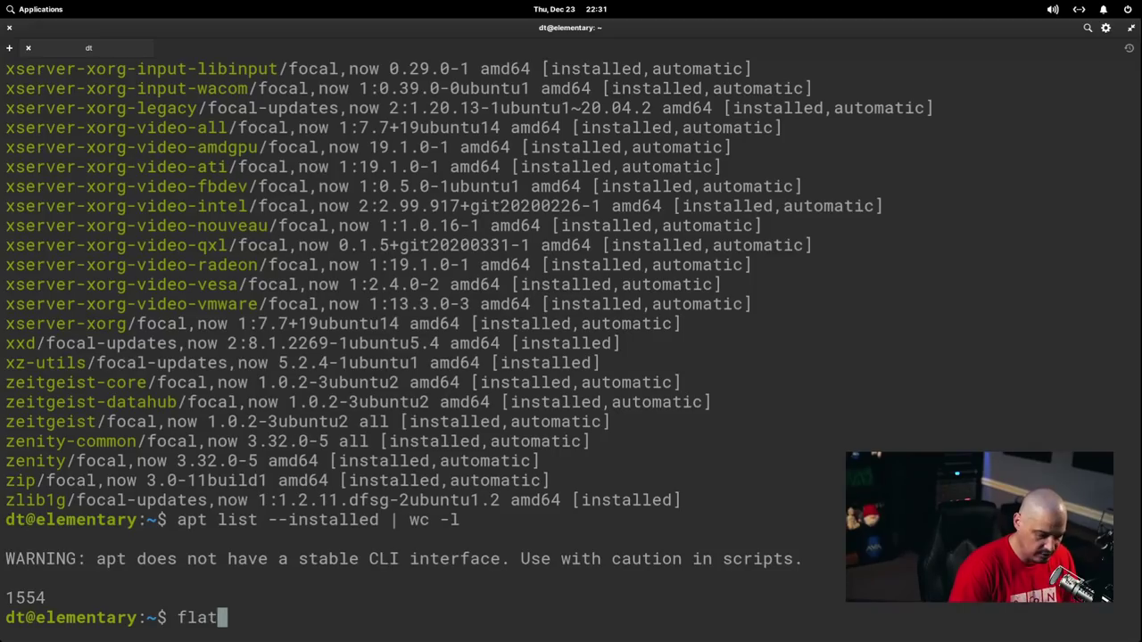
pyautogui.write('pak list')
pyautogui.press('Return')
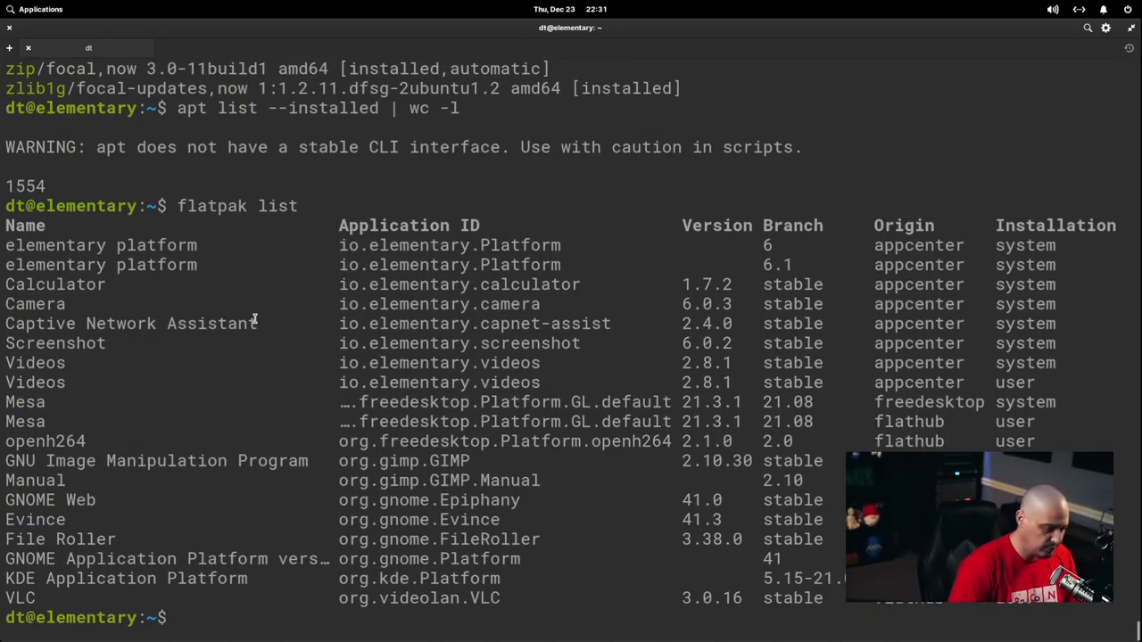
pyautogui.press('Up')
pyautogui.write('| wc -')
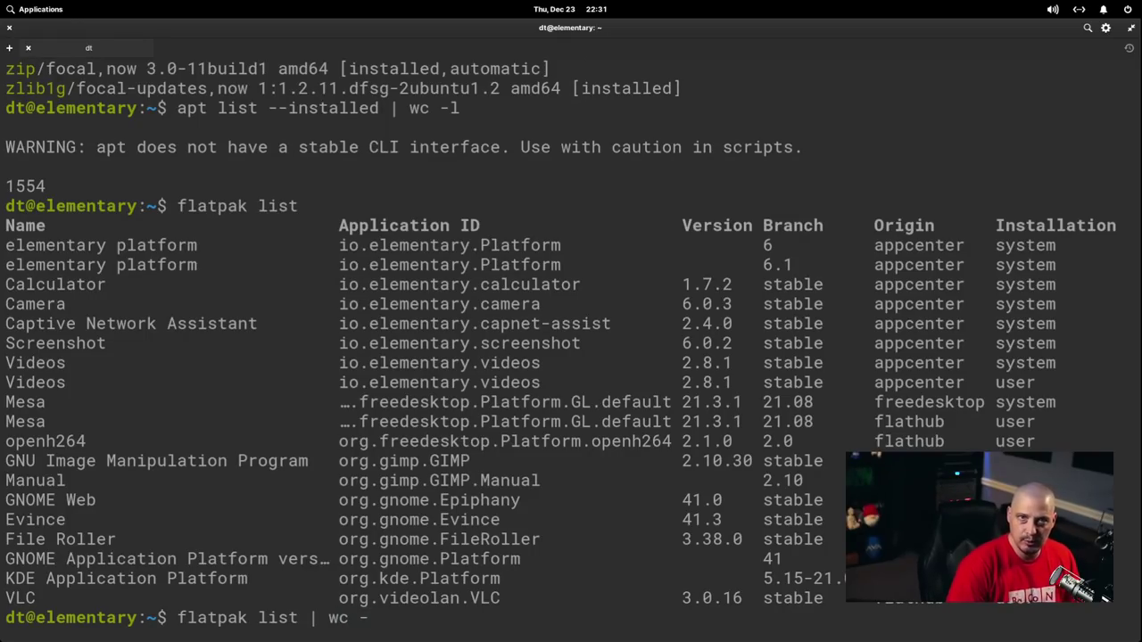
pyautogui.write('l')
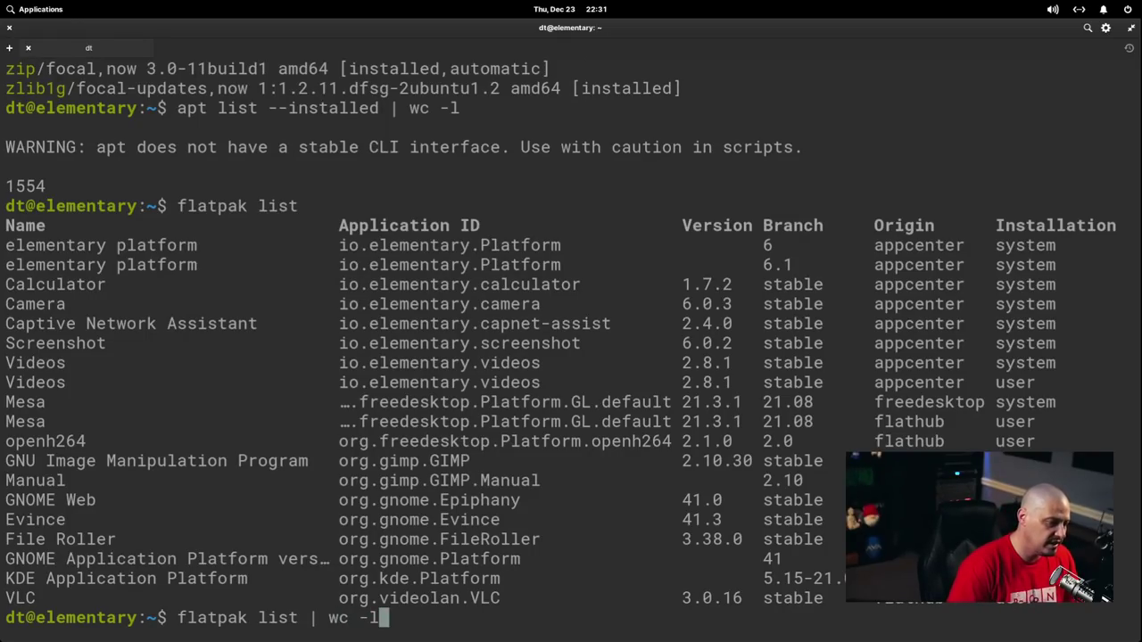
pyautogui.press('Return')
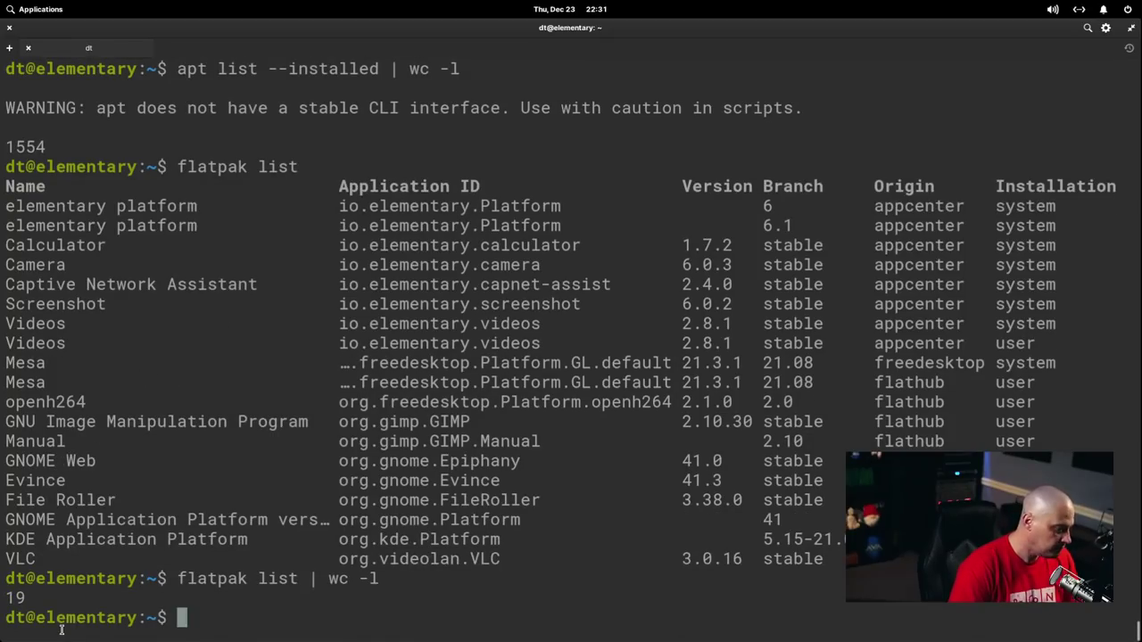
# - Check CPU and memory in htop, then quit Terminal while htop is still running
pyautogui.write('htop')
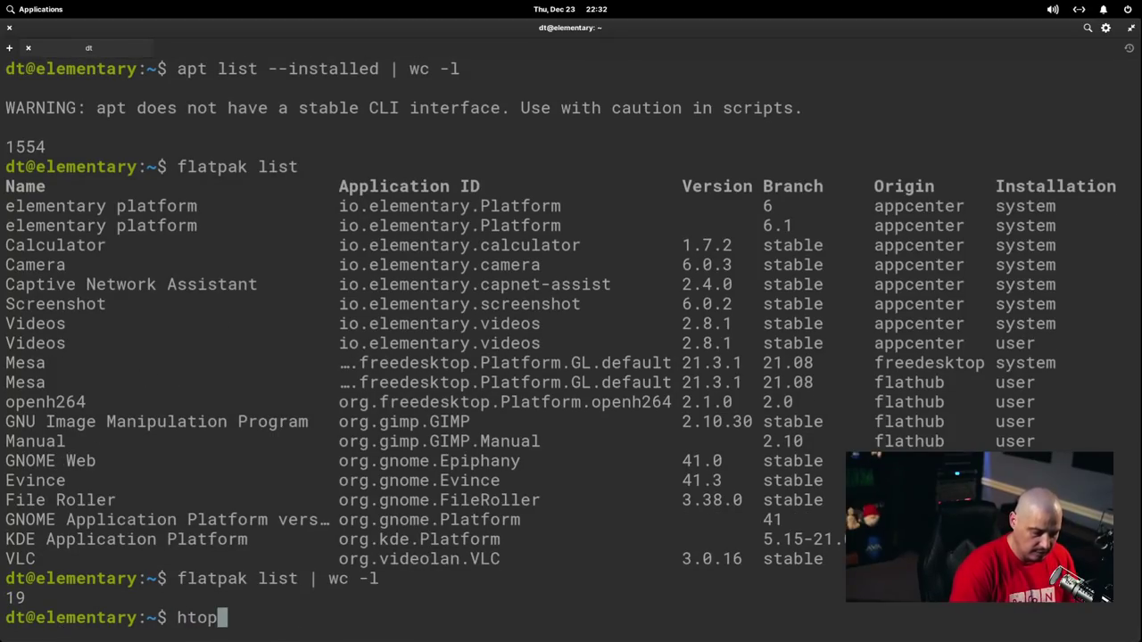
pyautogui.press('Return')
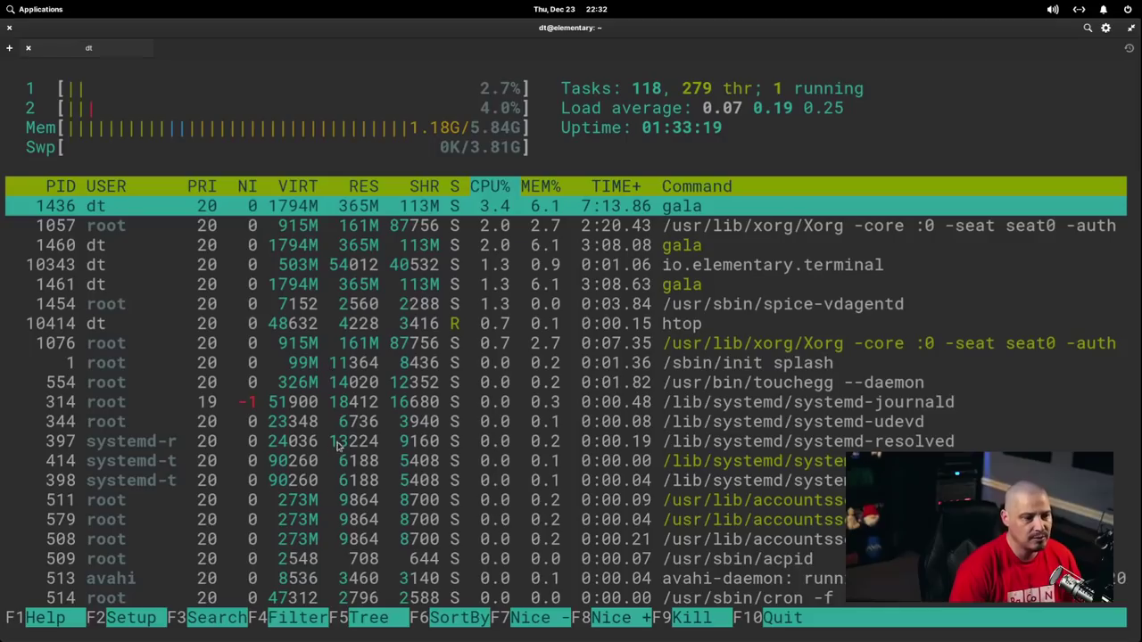
pyautogui.click(10, 28)
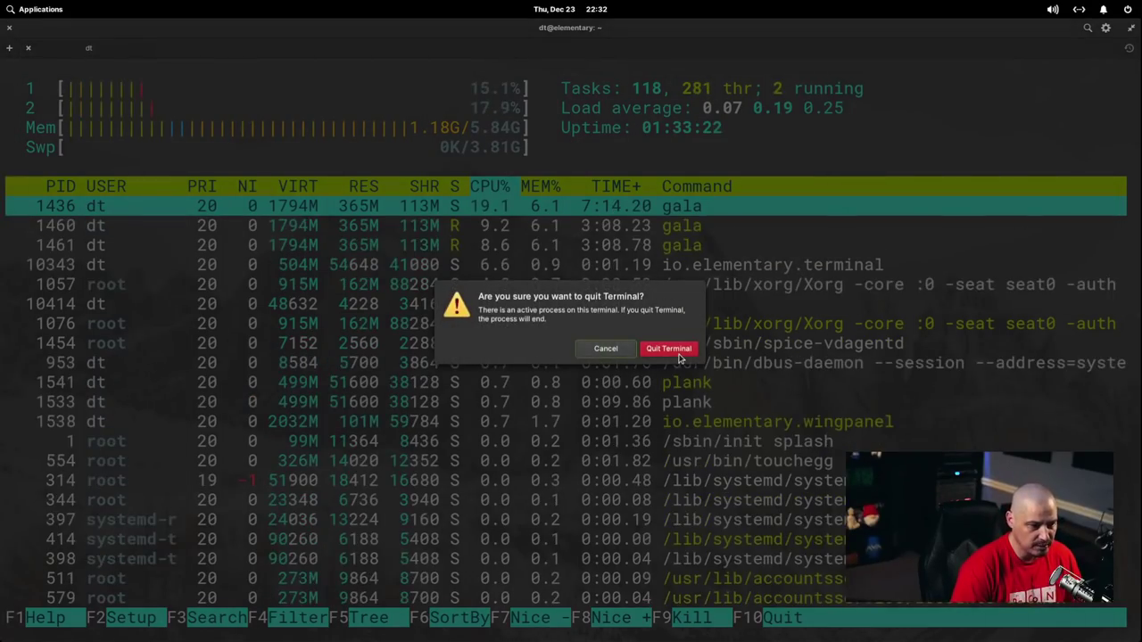
pyautogui.click(678, 355)
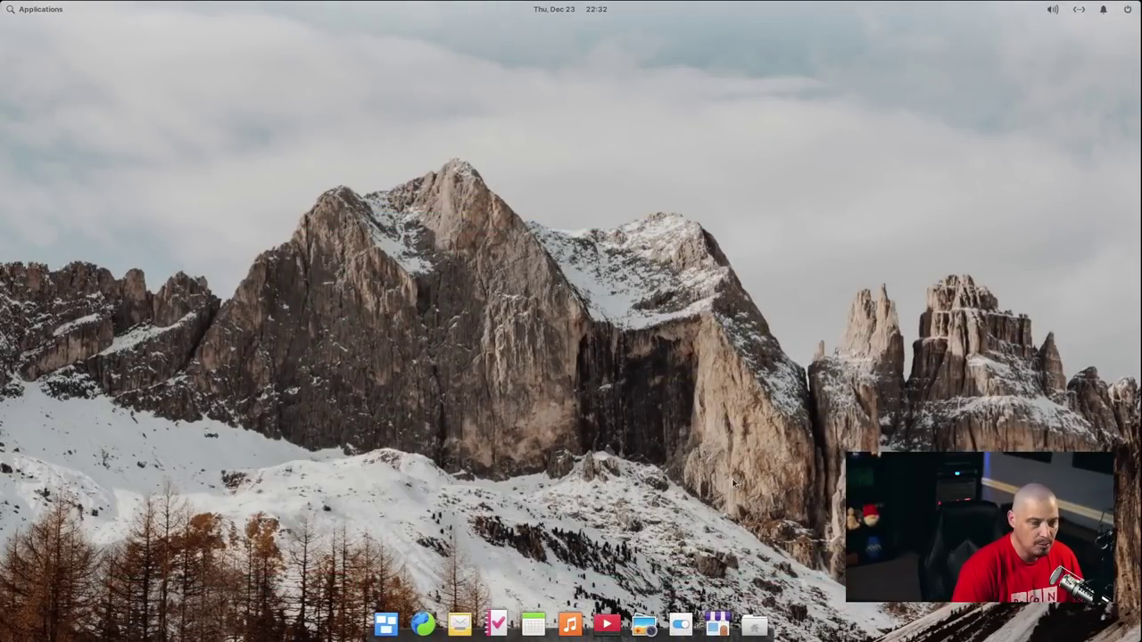